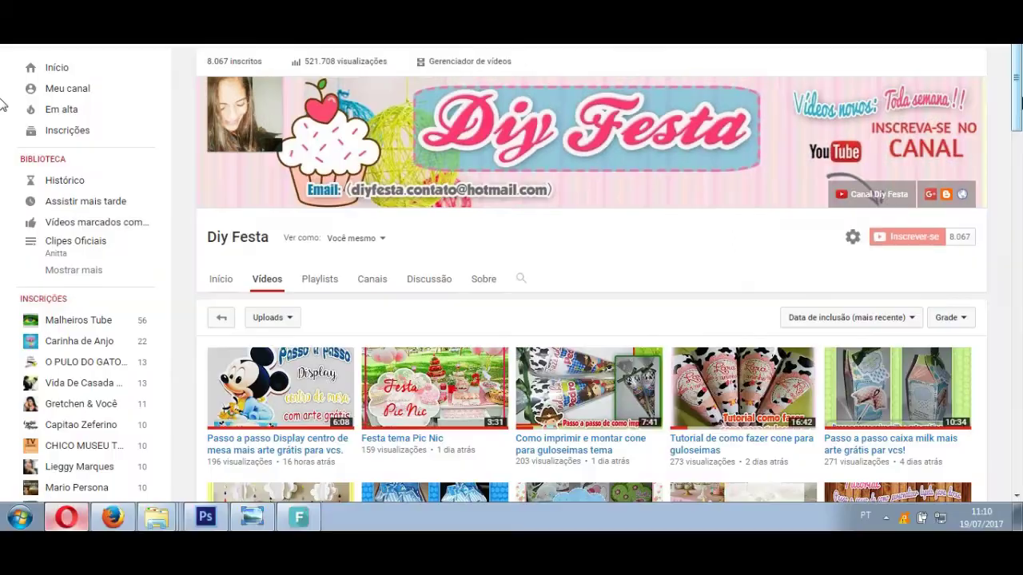
Scroll through the channel's Vídeos tab of craft uploads, then bring up Photoshop.
scroll(2, 103, "down", 2)
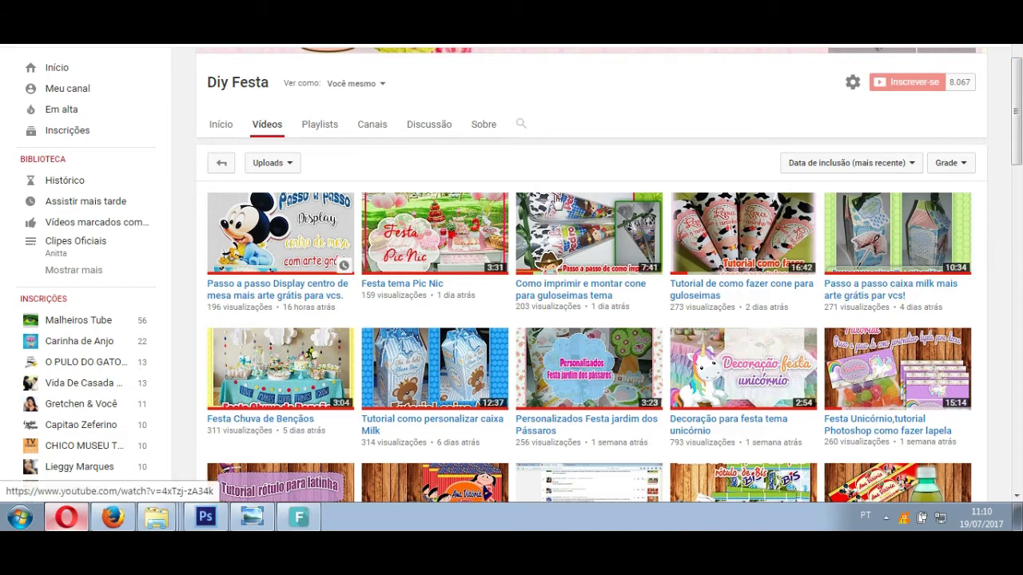
left_click_drag(1017, 118, 1017, 148)
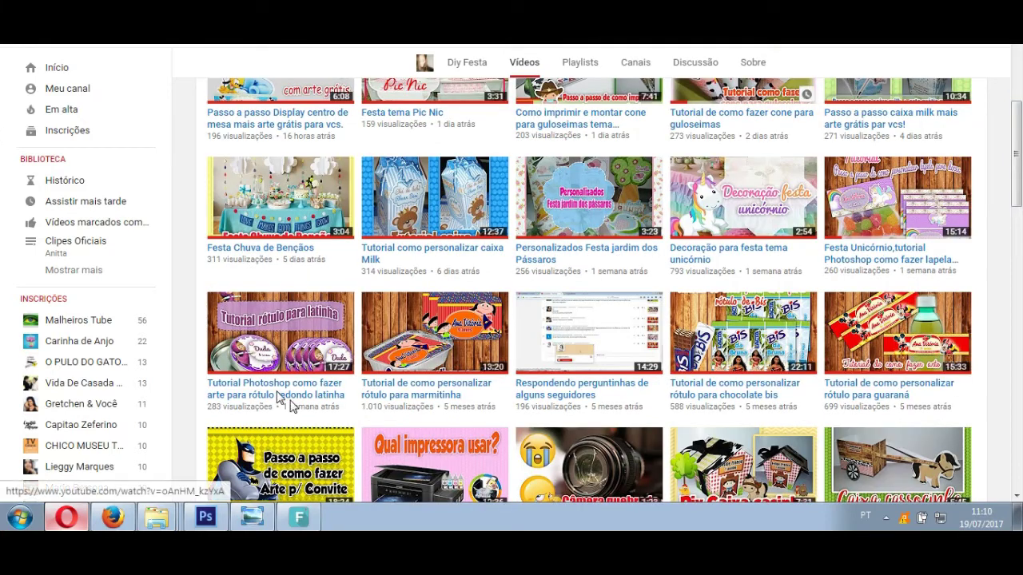
left_click_drag(1020, 234, 1017, 309)
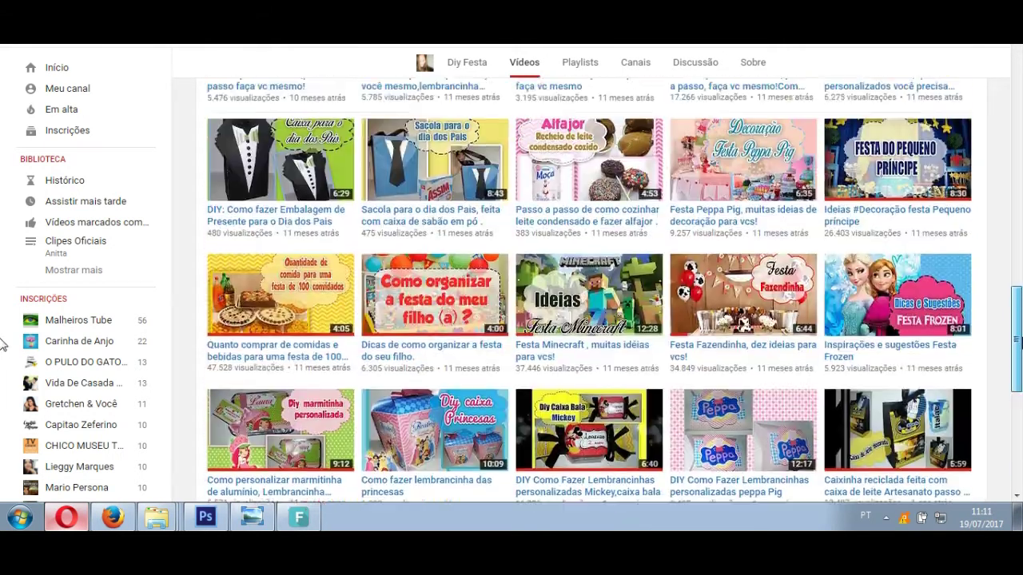
mouse_move(1018, 310)
left_mouse_down()
mouse_move(3, 237)
mouse_move(2, 94)
left_mouse_up()
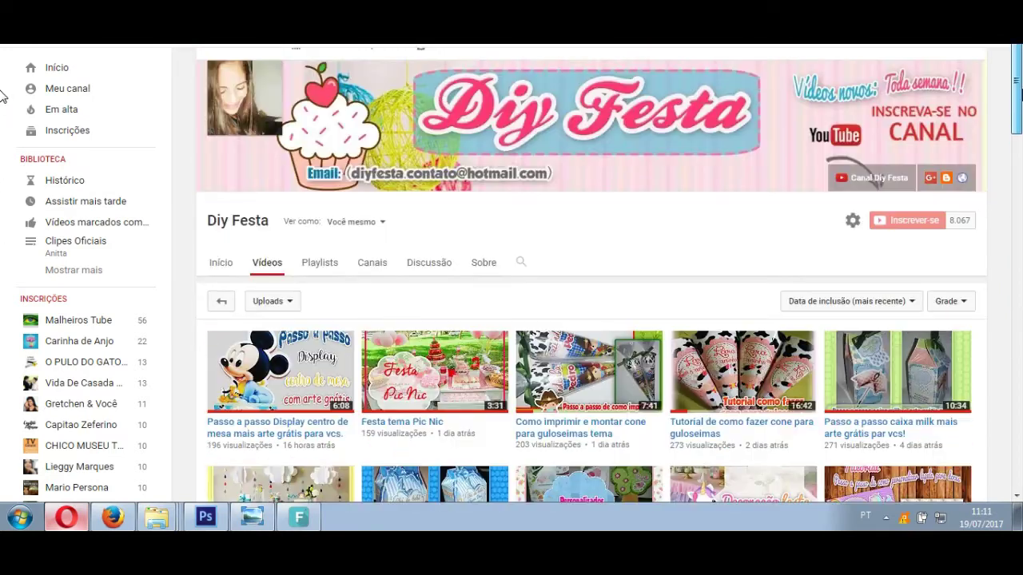
scroll(560, 239, "down", 1)
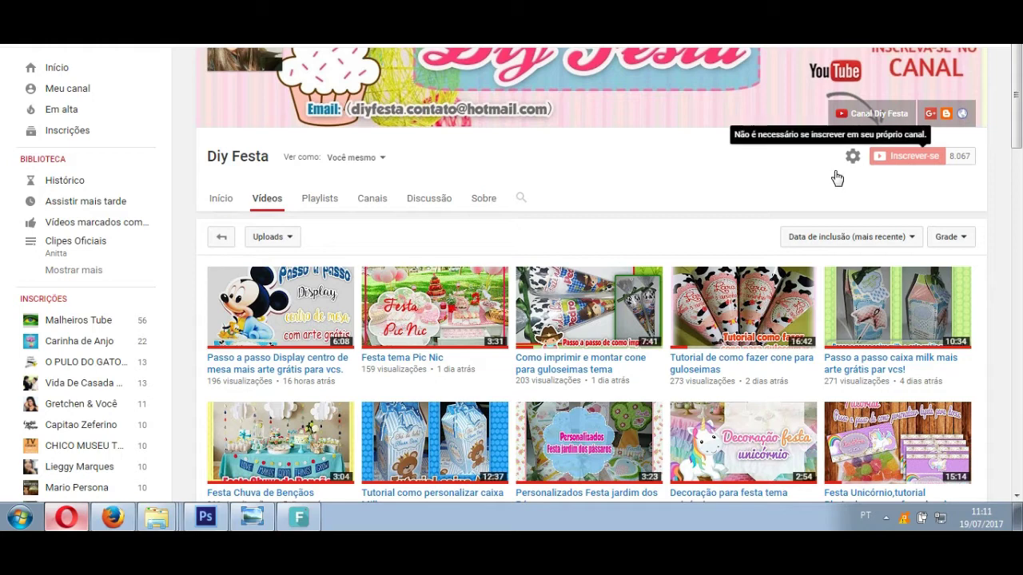
scroll(504, 266, "down", 3)
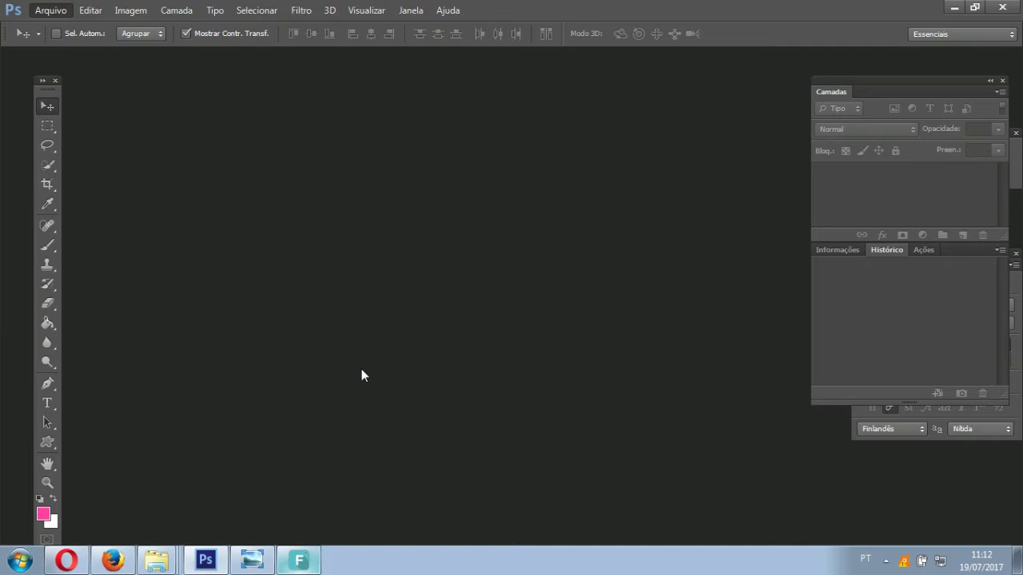
Open the tutorial cover image capa.jpg.
left_click(50, 11)
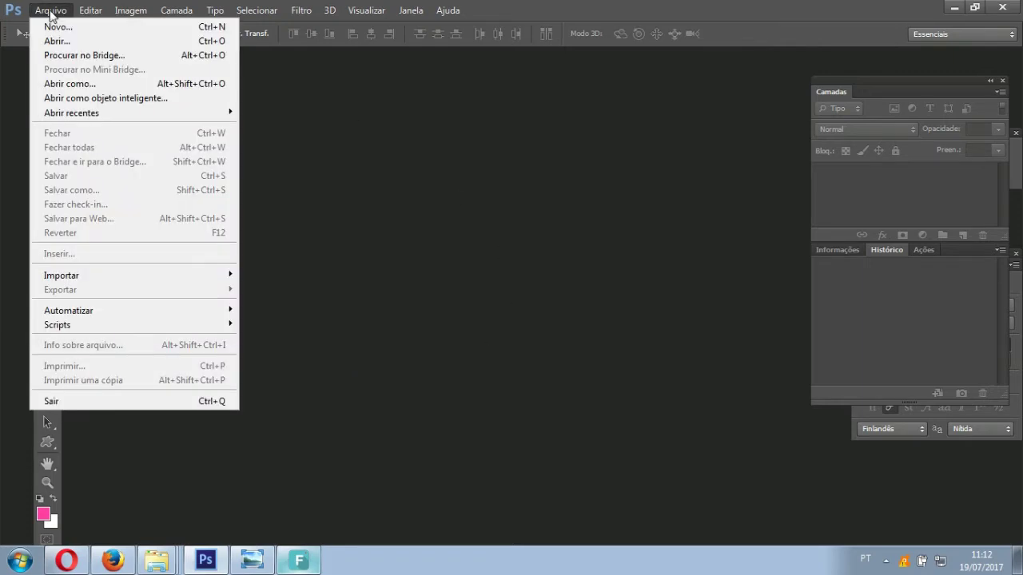
left_click(72, 41)
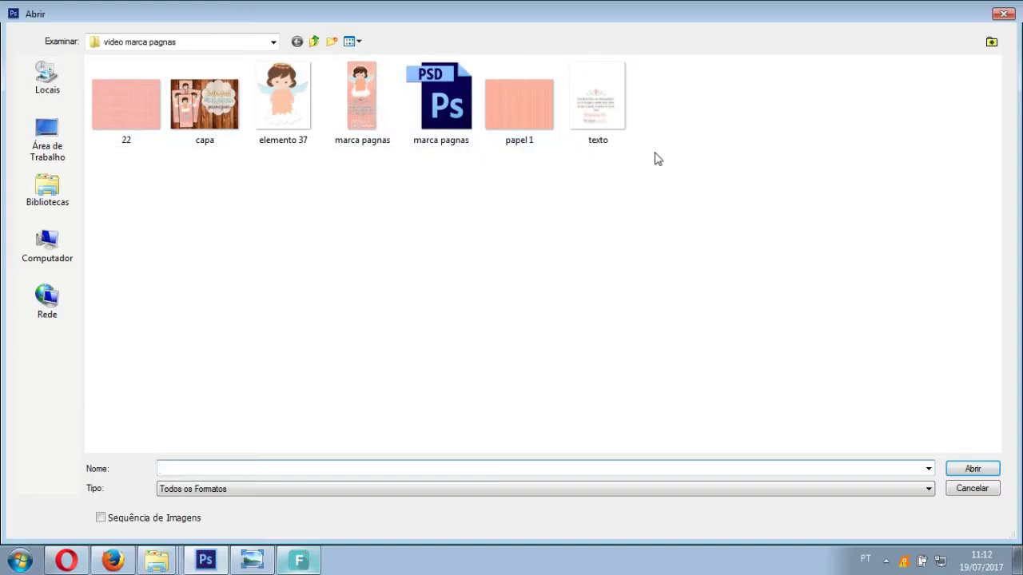
key("Escape")
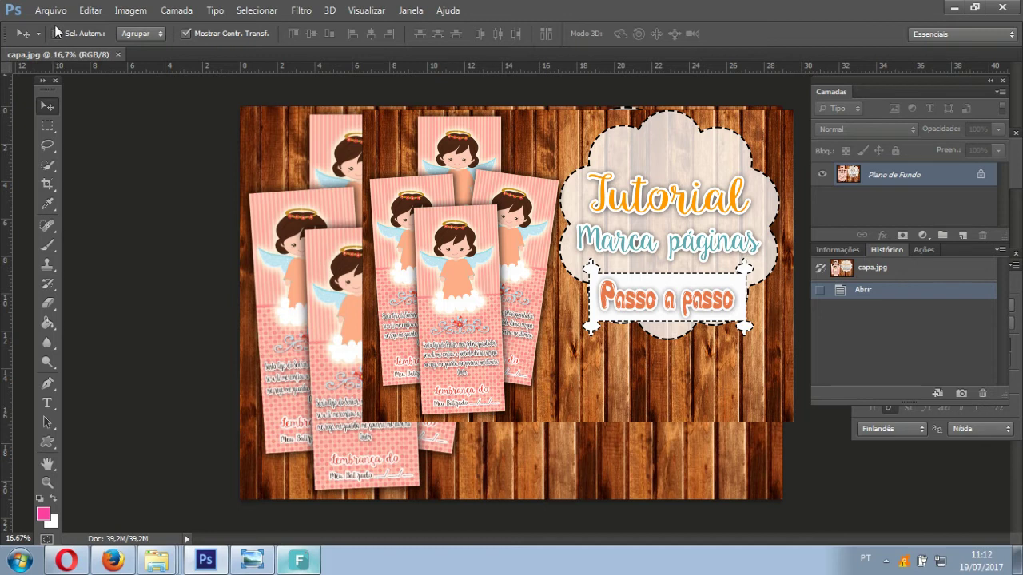
Bring up the Novo new-document dialog with Ctrl+N.
left_click(51, 10)
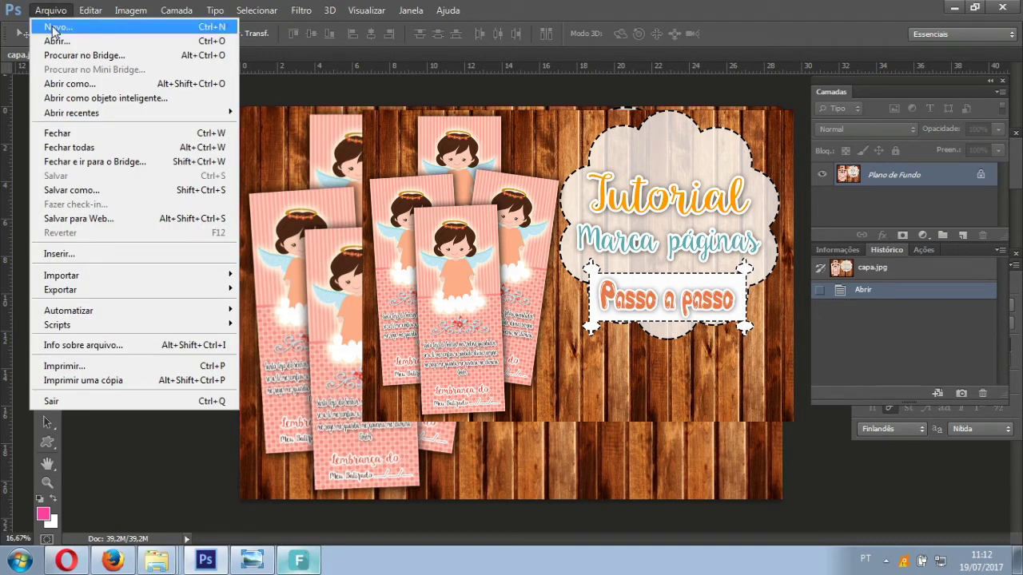
left_click(57, 27)
key("Escape")
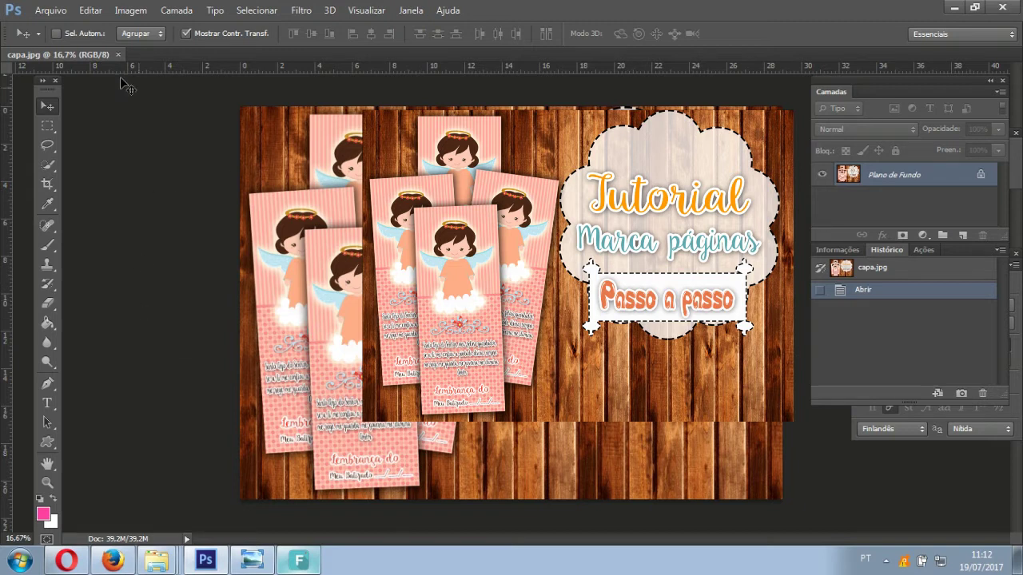
left_click(45, 11)
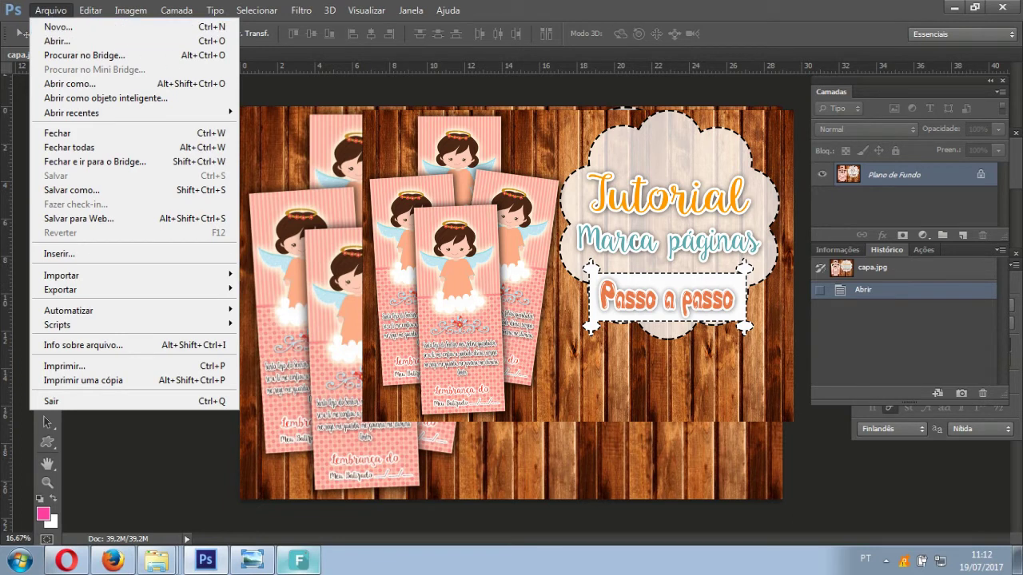
key("ctrl+n")
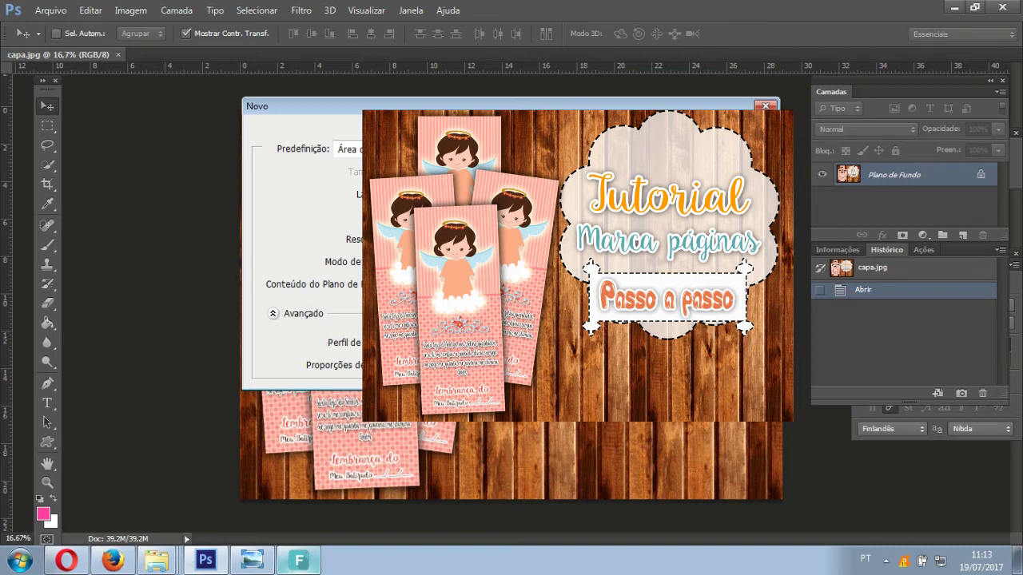
Create the blank Sem Título-1 document with the default settings.
key("Return")
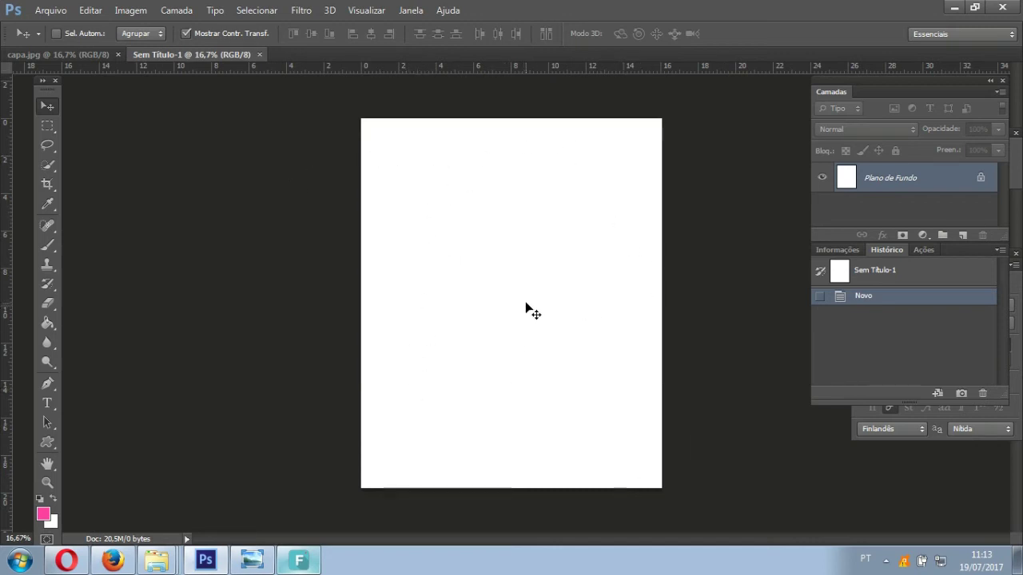
left_click(128, 11)
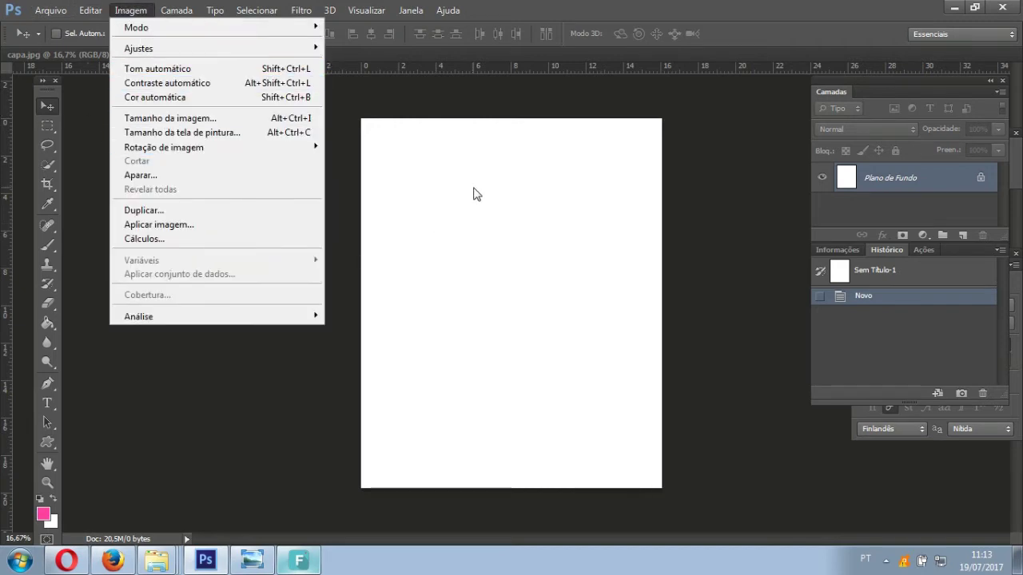
left_click(474, 194)
left_click(130, 10)
left_click(192, 119)
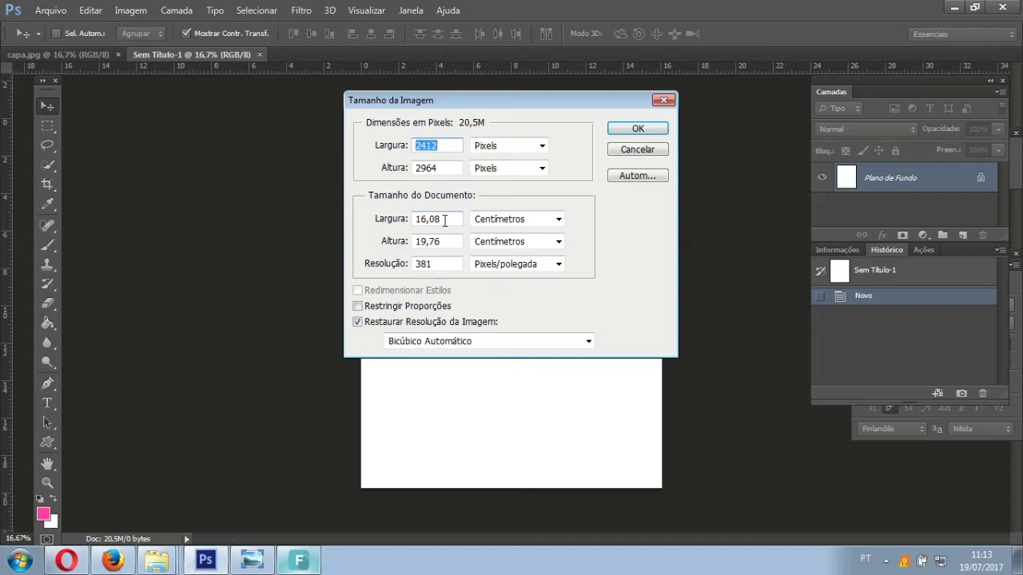
Resize the image to 5 × 12 cm at 150 pixels/centimetre.
left_click(445, 221)
key("BackSpace")
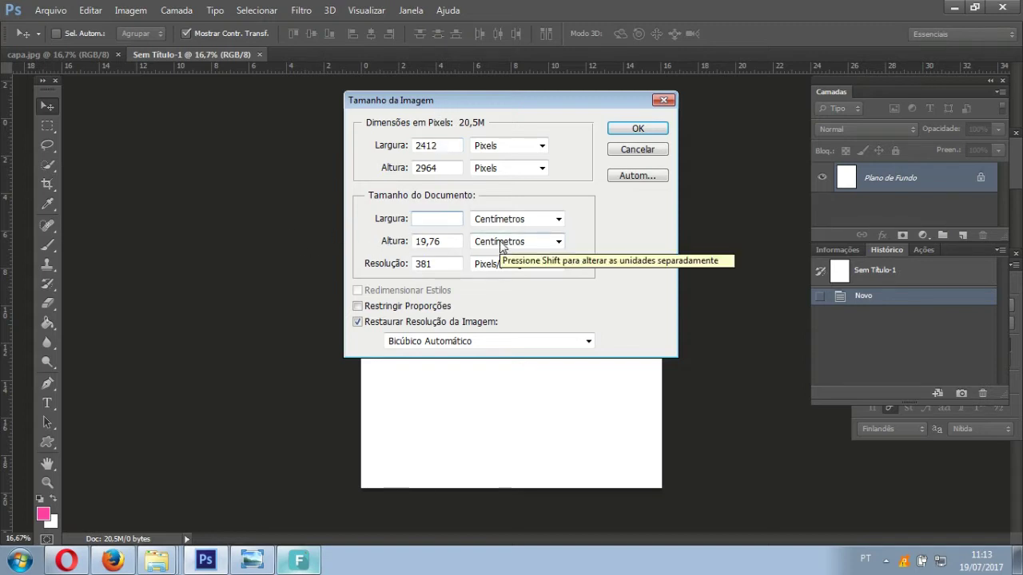
type("5")
left_click(419, 242)
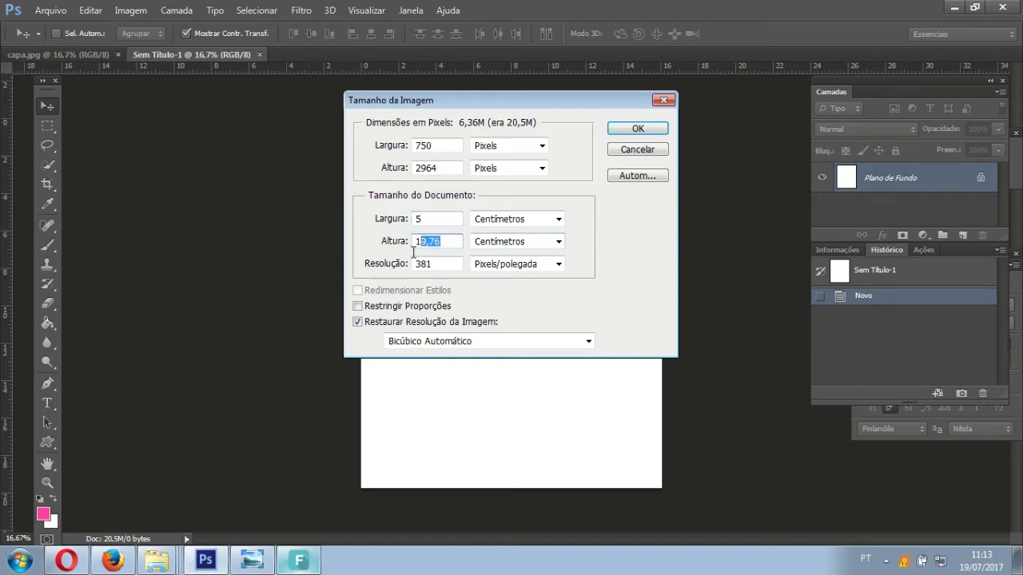
key("BackSpace")
type("12")
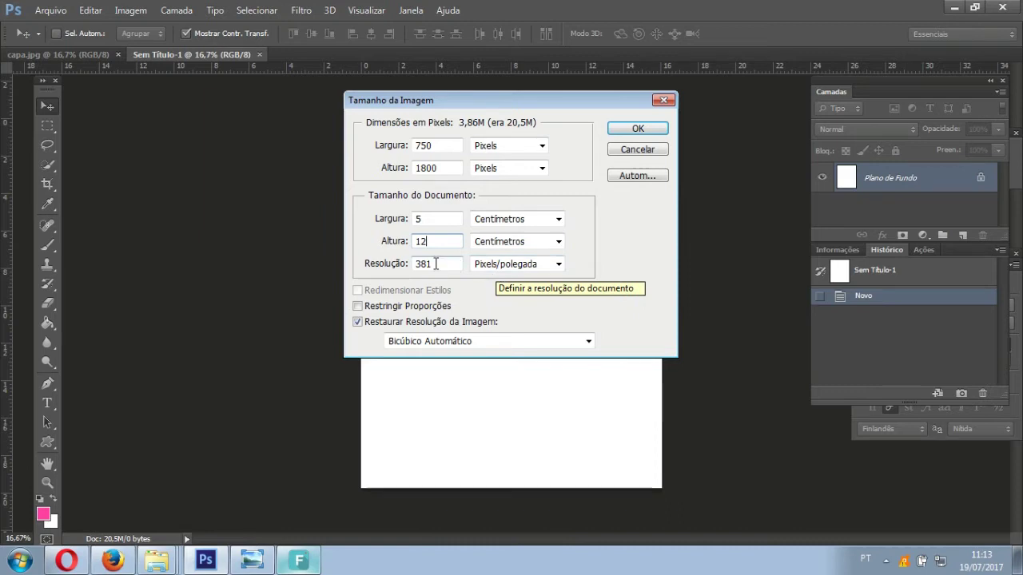
left_click_drag(431, 264, 408, 278)
type("150")
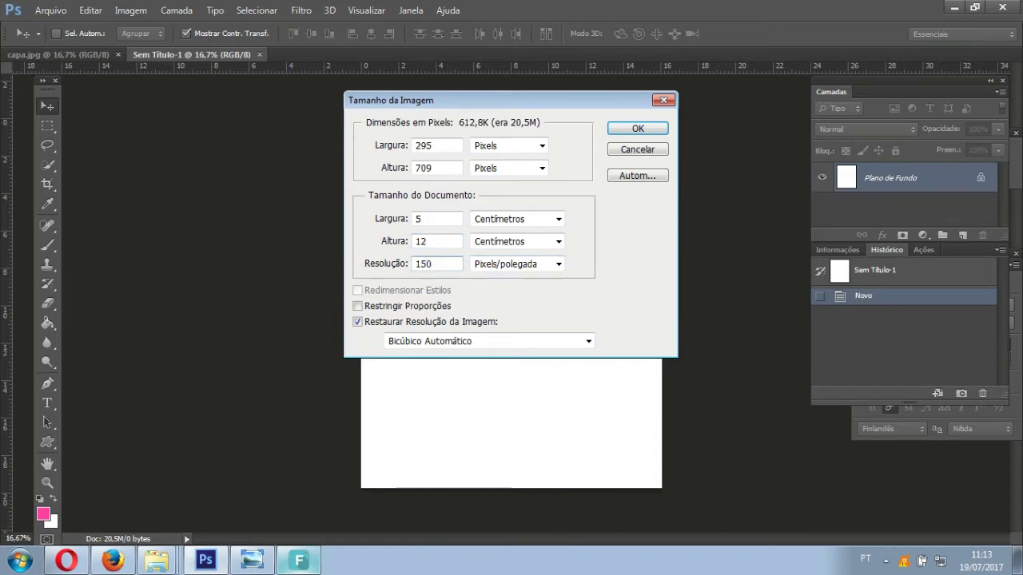
left_click(509, 266)
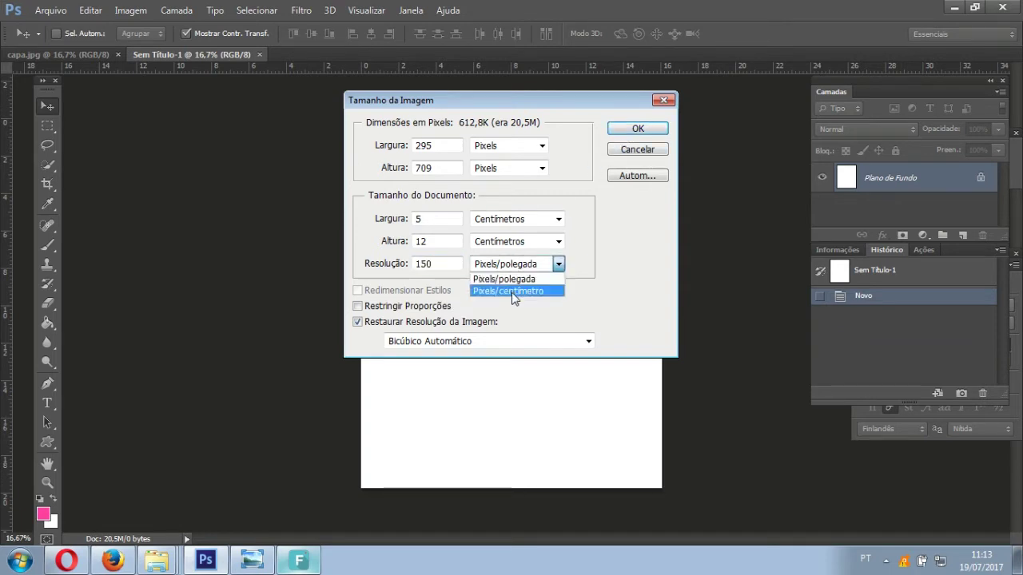
left_click(513, 293)
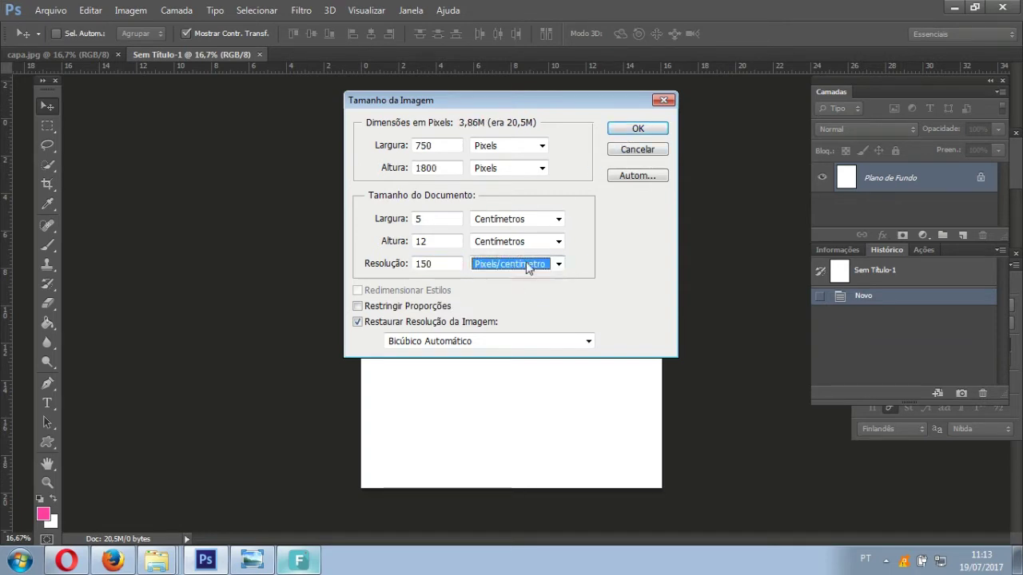
left_click(638, 129)
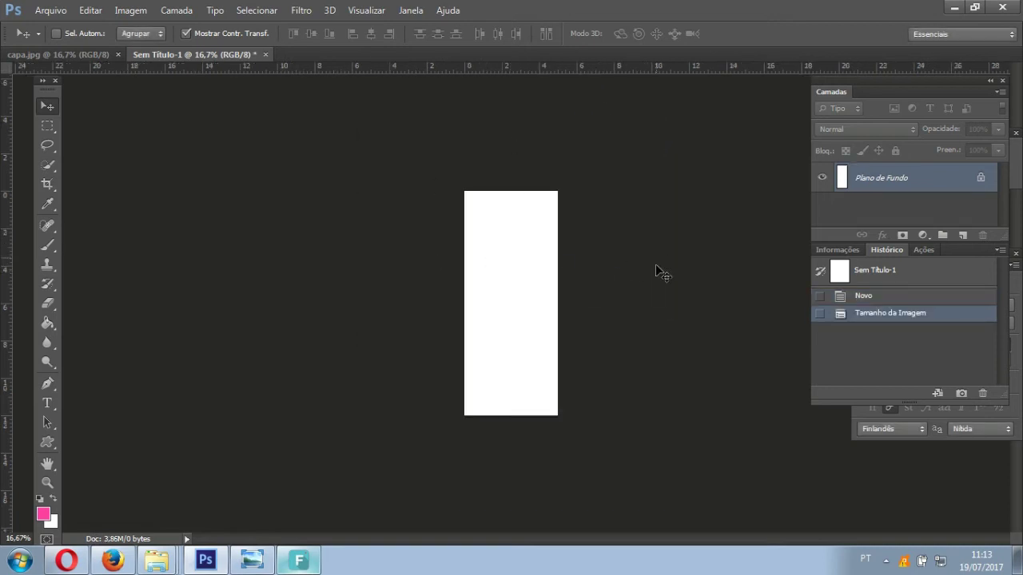
Zoom in on the blank bookmark canvas.
left_click(47, 483)
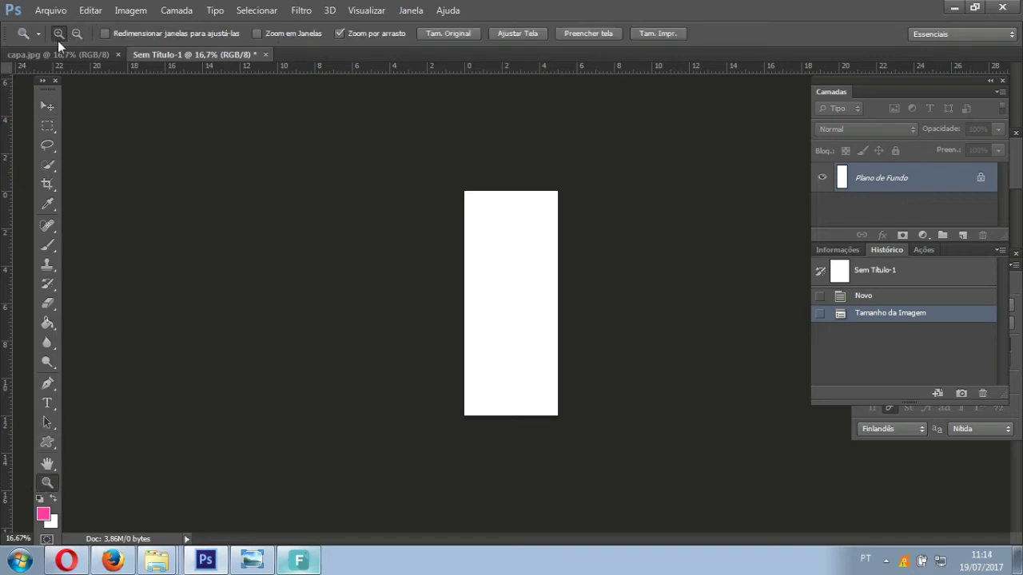
left_click(295, 158)
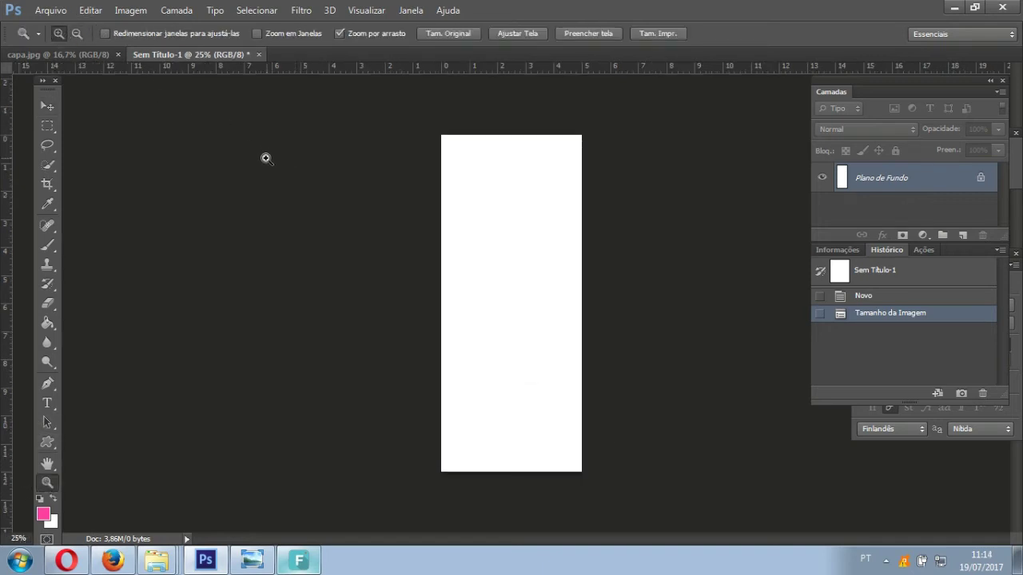
left_click(342, 176)
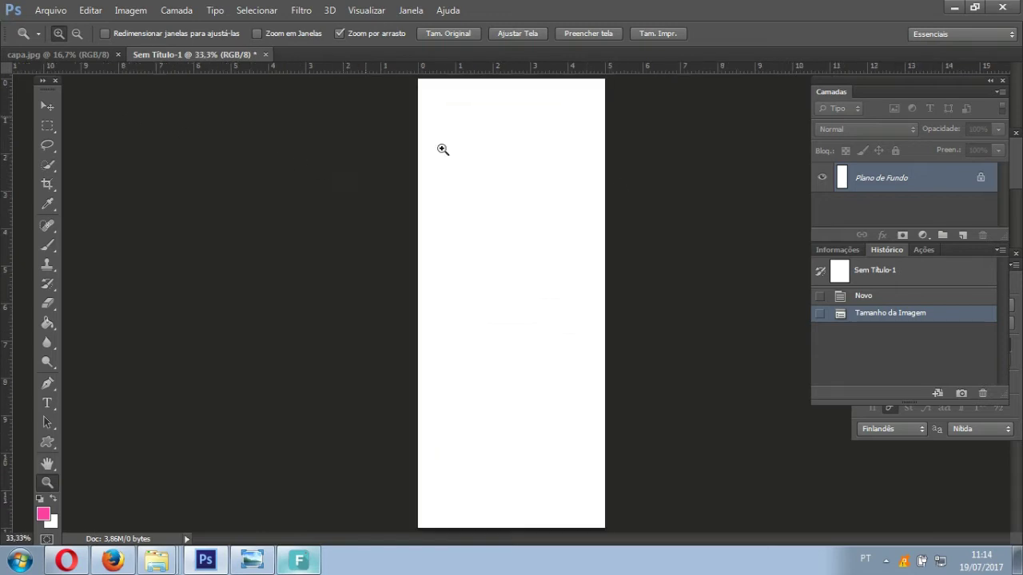
Open marca pagnas.jpg as a floating reference window parked at the left.
left_click(51, 11)
left_click(56, 42)
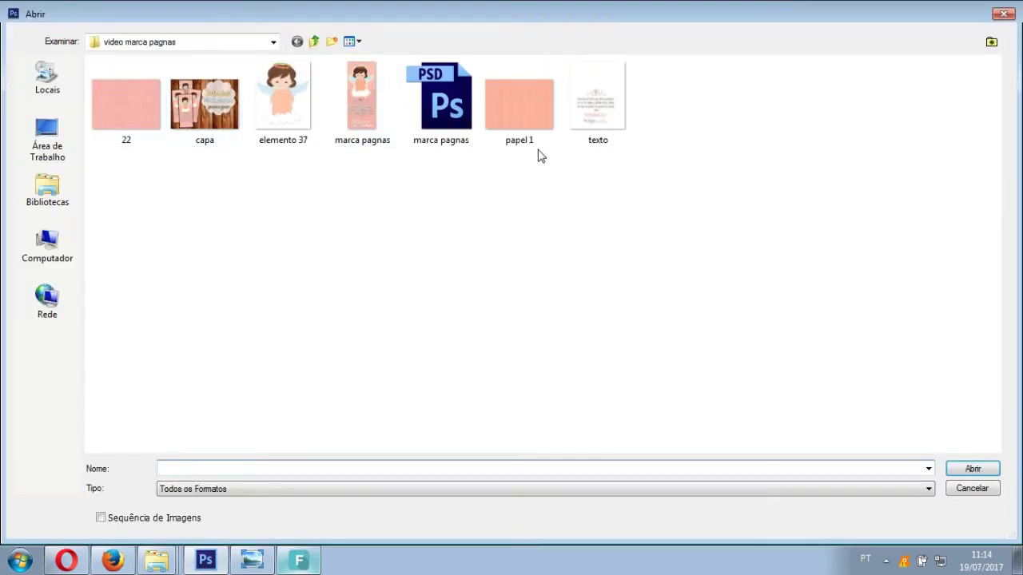
left_click(349, 120)
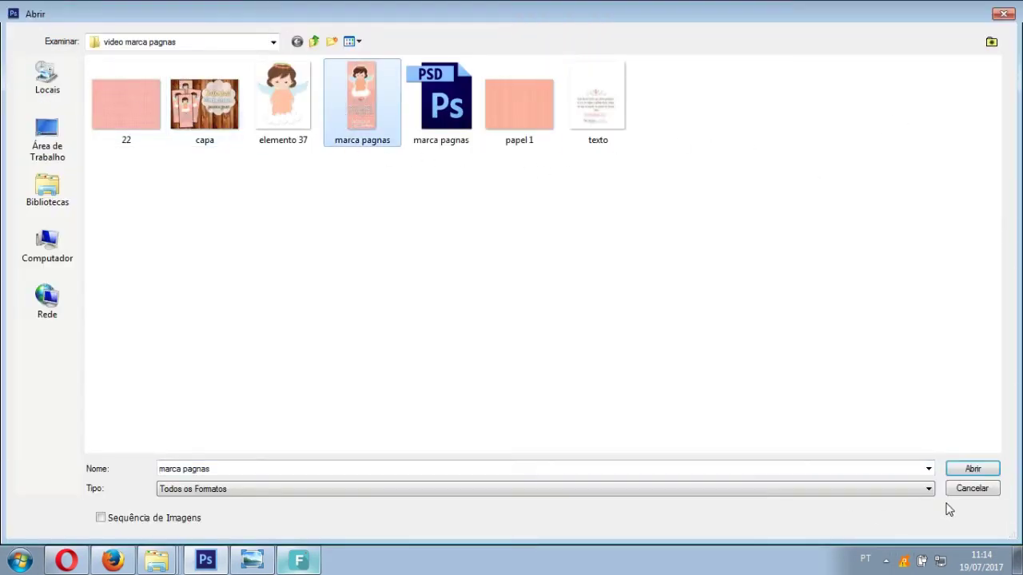
left_click(972, 470)
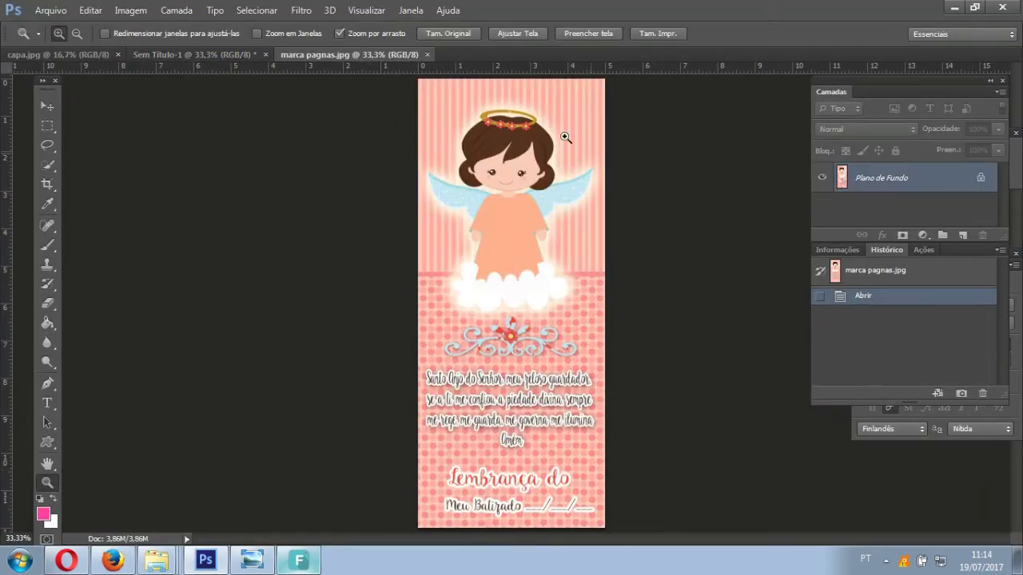
mouse_move(327, 57)
left_mouse_down()
mouse_move(267, 120)
mouse_move(207, 112)
left_mouse_up()
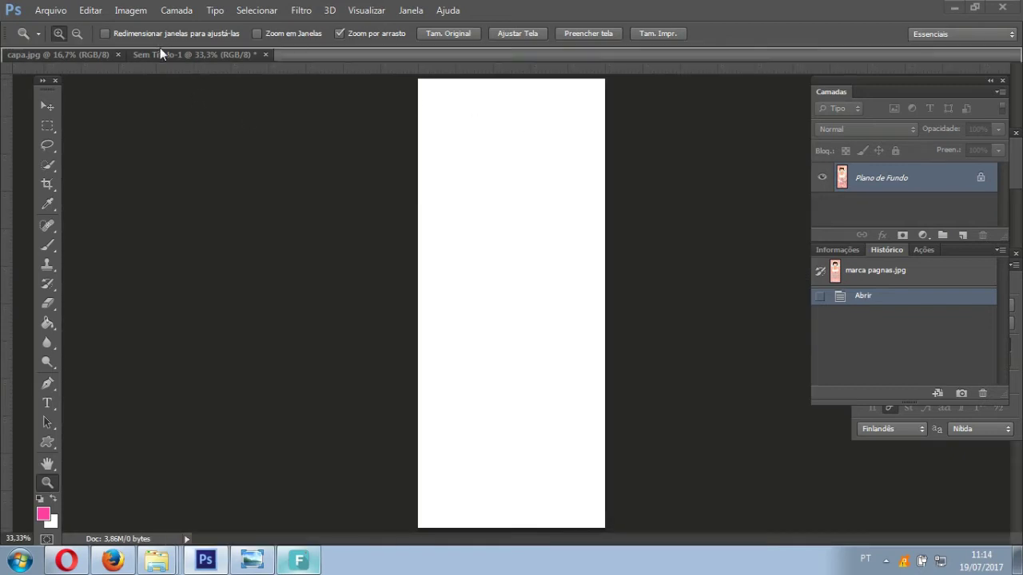
left_click_drag(160, 73, 160, 72)
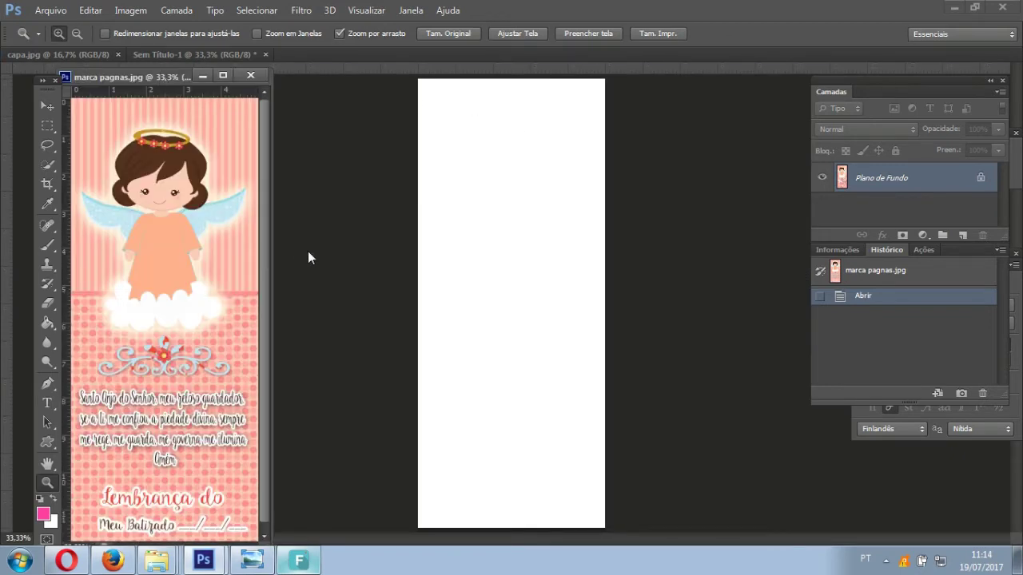
left_click(521, 172)
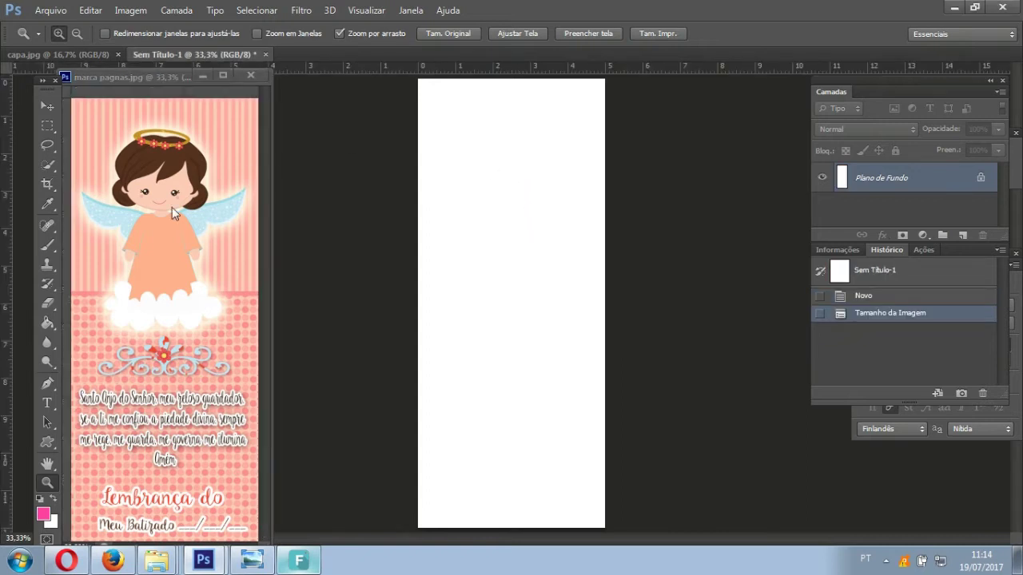
left_click(47, 106)
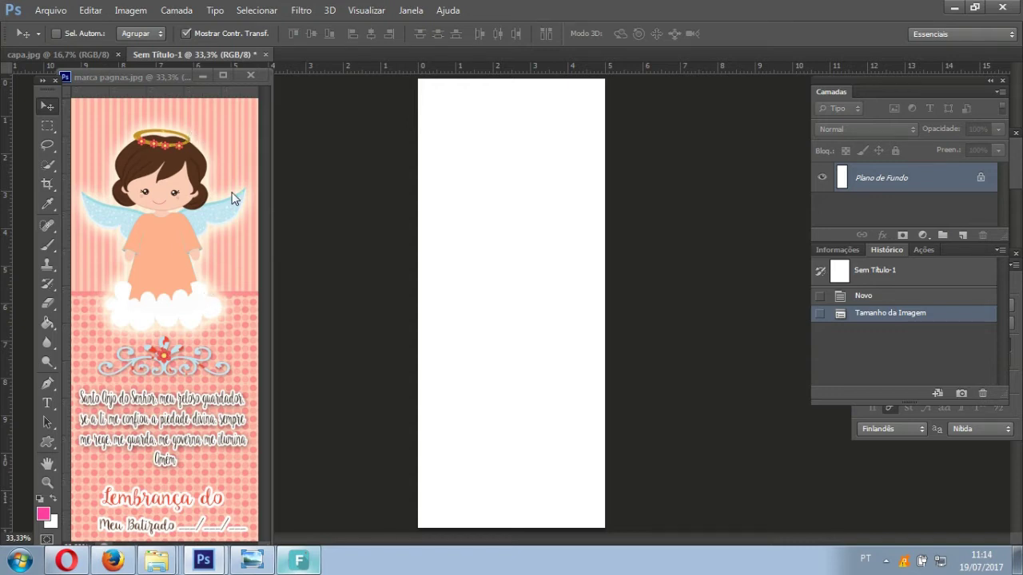
Open papel 1.jpg and float it in its own window beside the blank canvas.
left_click(50, 11)
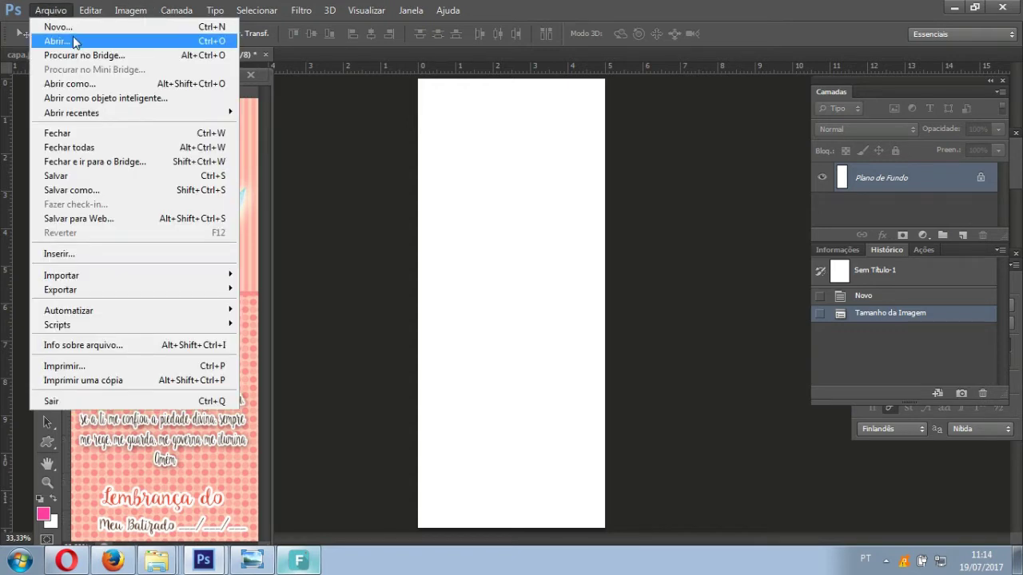
left_click(56, 10)
left_click(51, 14)
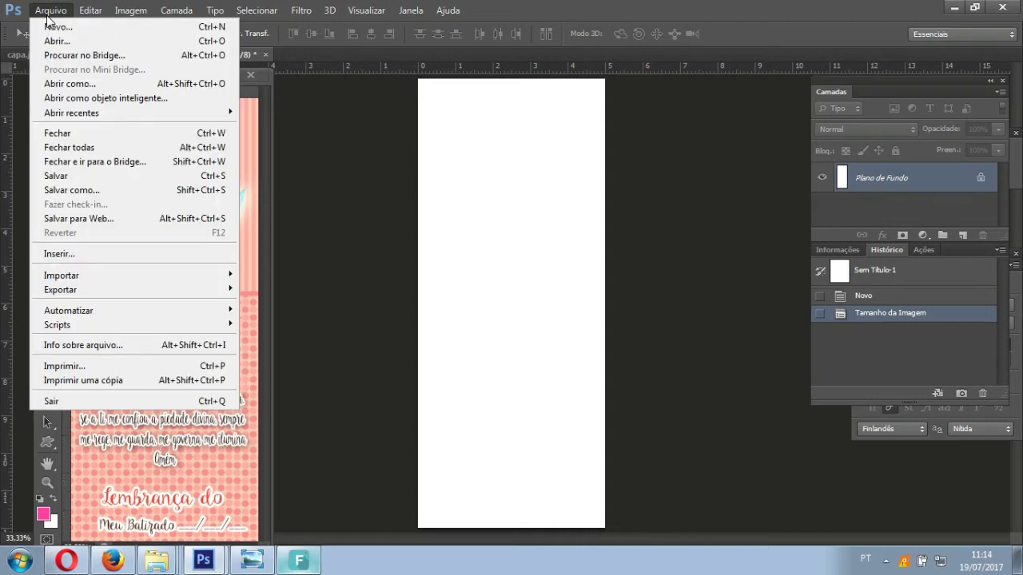
left_click(56, 41)
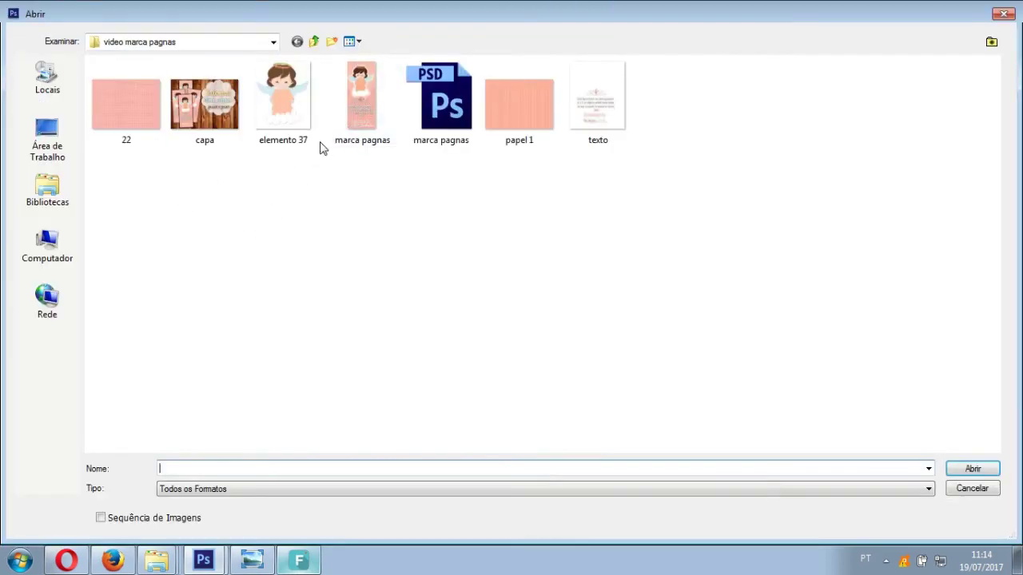
left_click(539, 106)
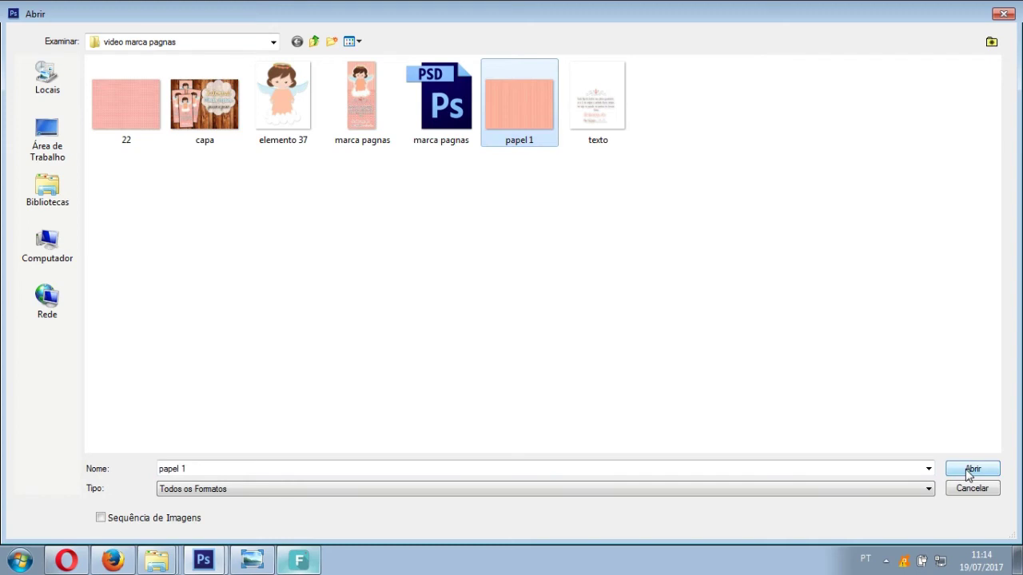
left_click(969, 471)
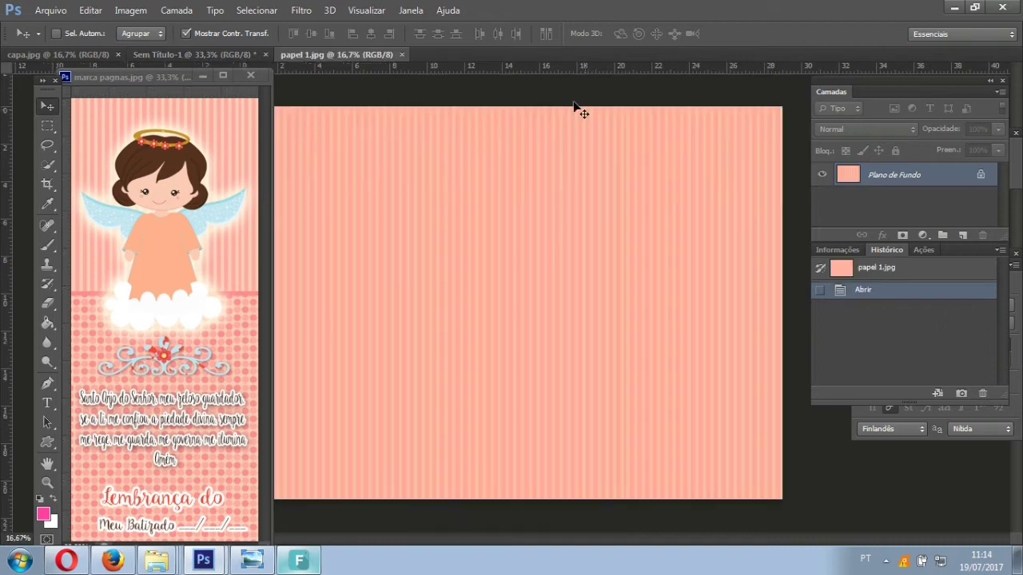
left_click_drag(357, 55, 140, 136)
left_click_drag(580, 159, 286, 200)
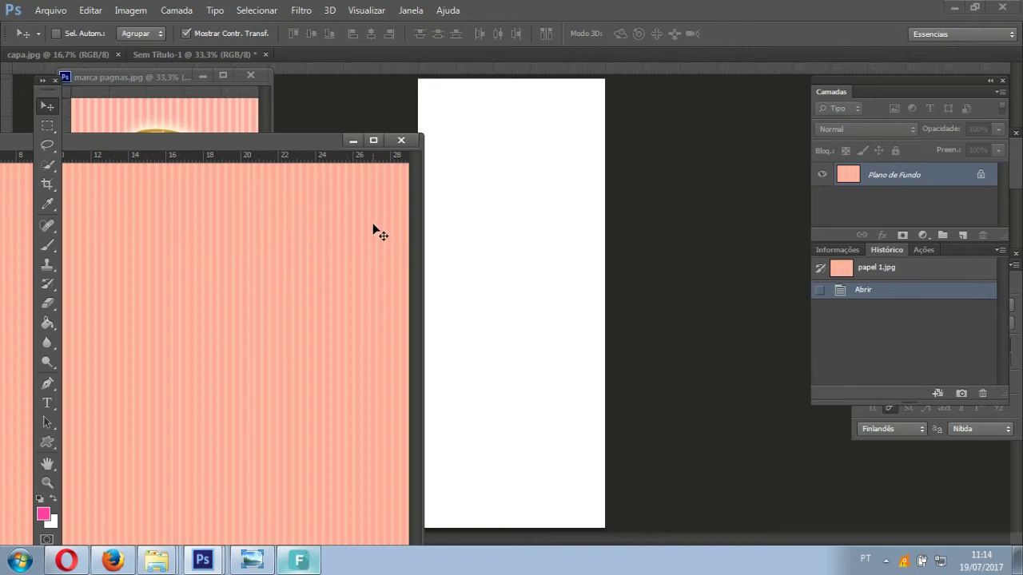
Drag the striped paper onto the bookmark as a new layer and close papel 1.
left_click_drag(373, 227, 560, 246)
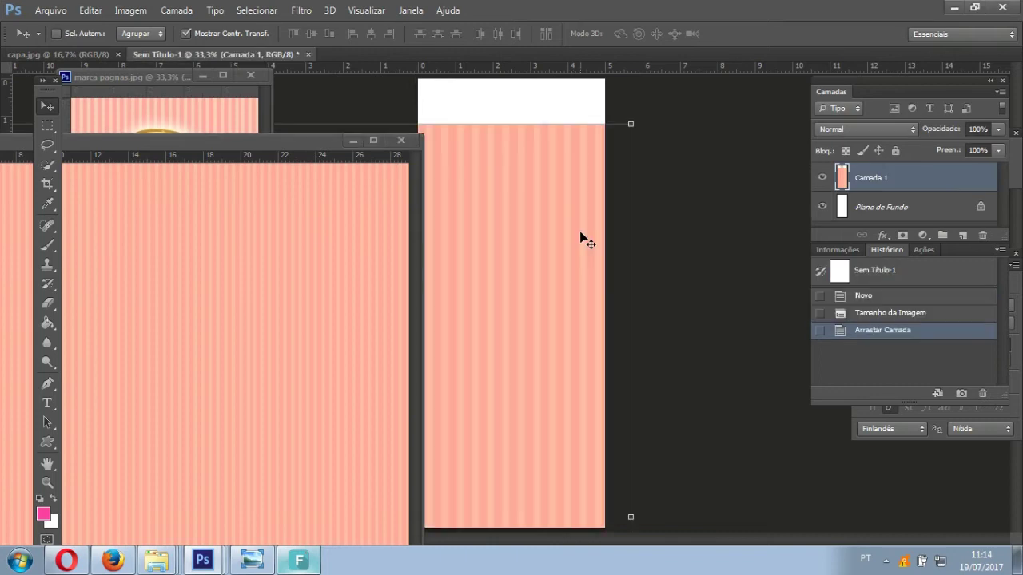
left_click(401, 140)
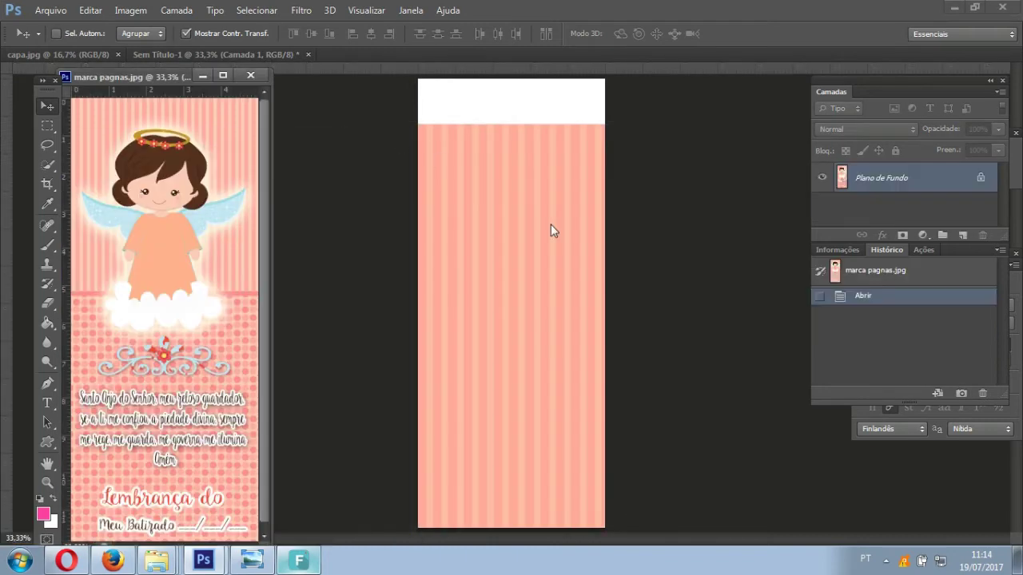
left_click(551, 231)
Free-transform the striped layer to cover the whole canvas and apply it.
key("ctrl+t")
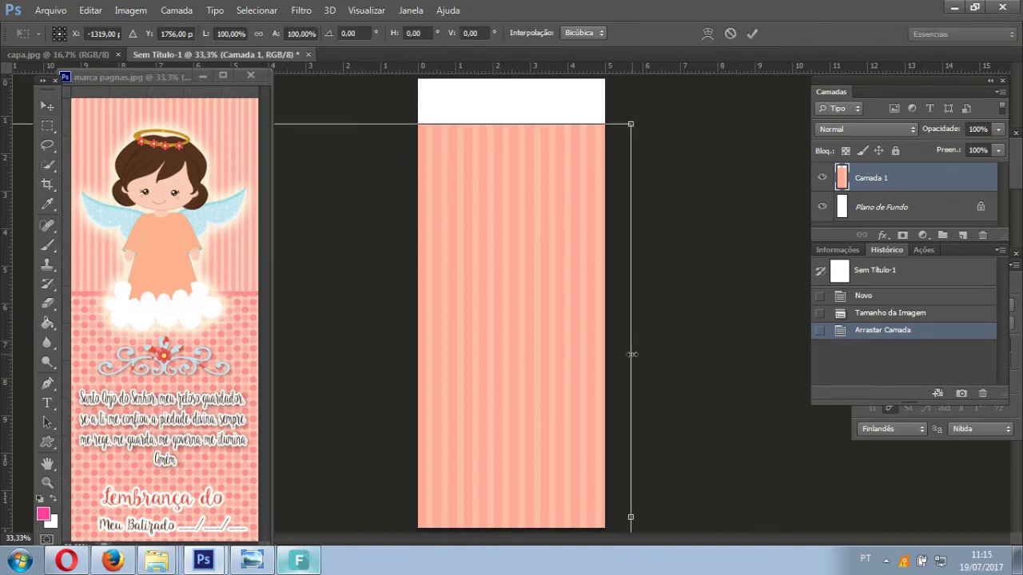
mouse_move(580, 346)
left_mouse_down()
mouse_move(377, 300)
mouse_move(589, 290)
mouse_move(730, 343)
left_mouse_up()
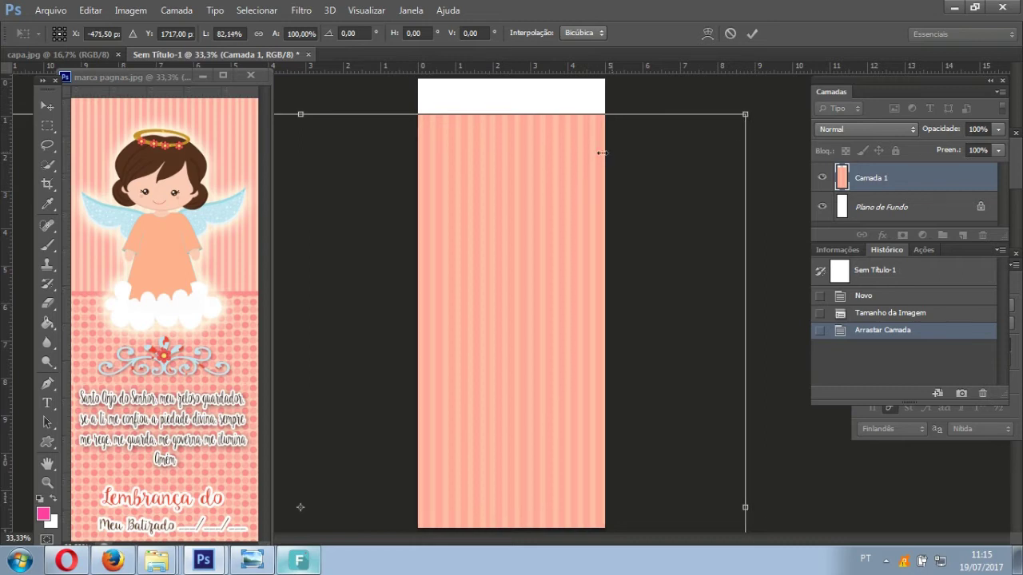
left_click_drag(751, 139, 336, 194)
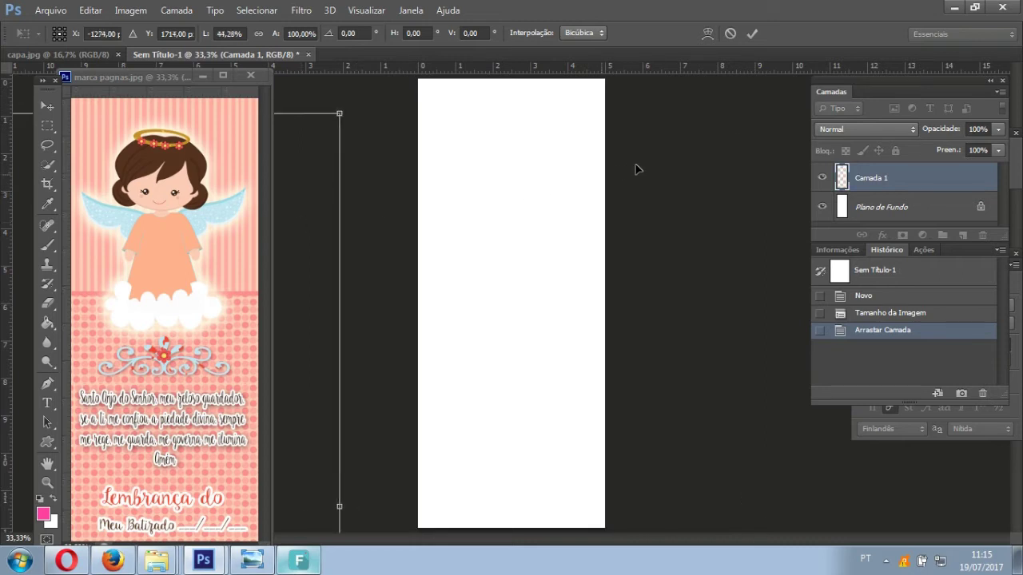
key("ctrl+z")
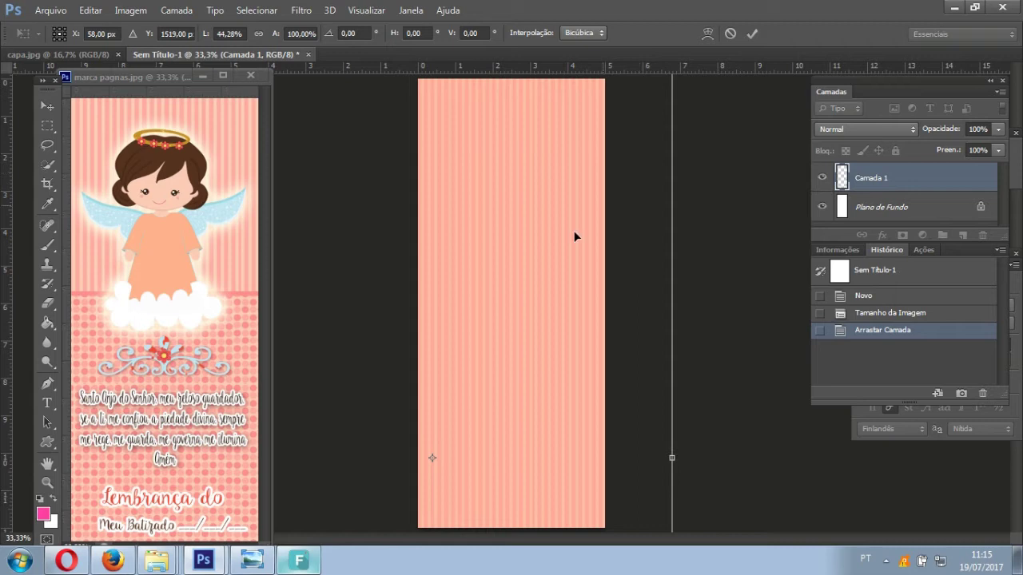
left_click_drag(647, 346, 660, 344)
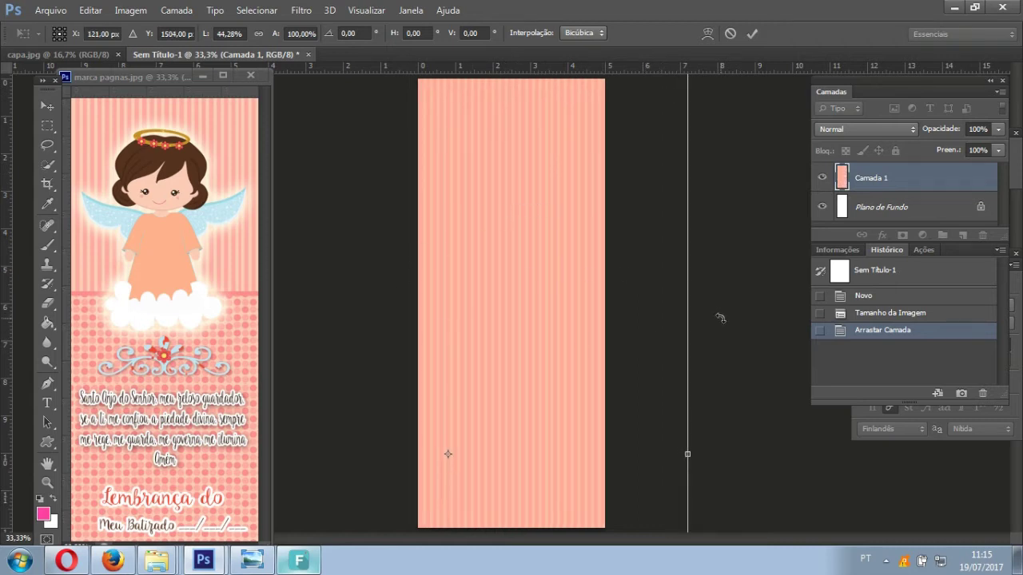
left_click_drag(691, 330, 745, 329)
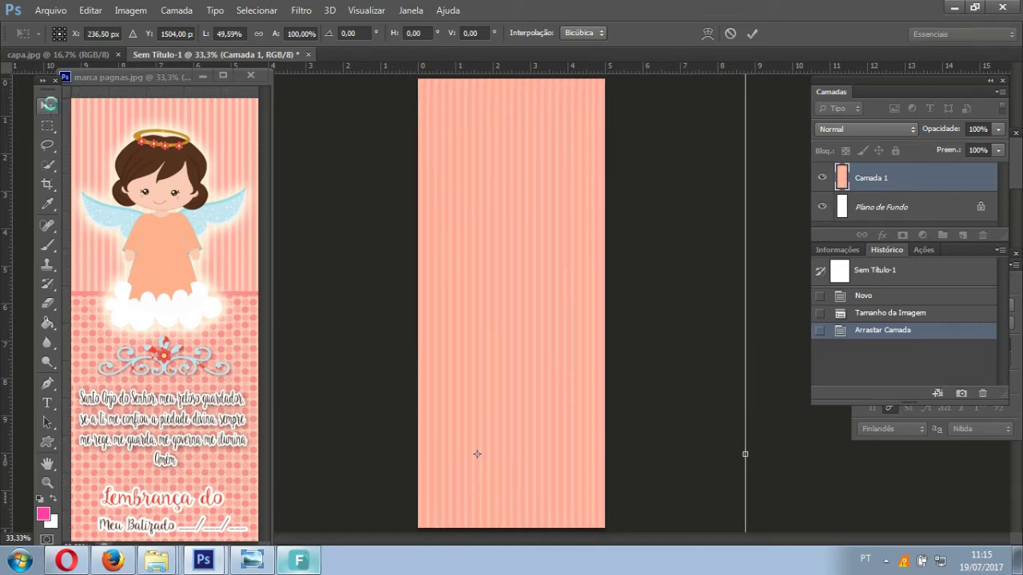
left_click(48, 103)
left_click(437, 222)
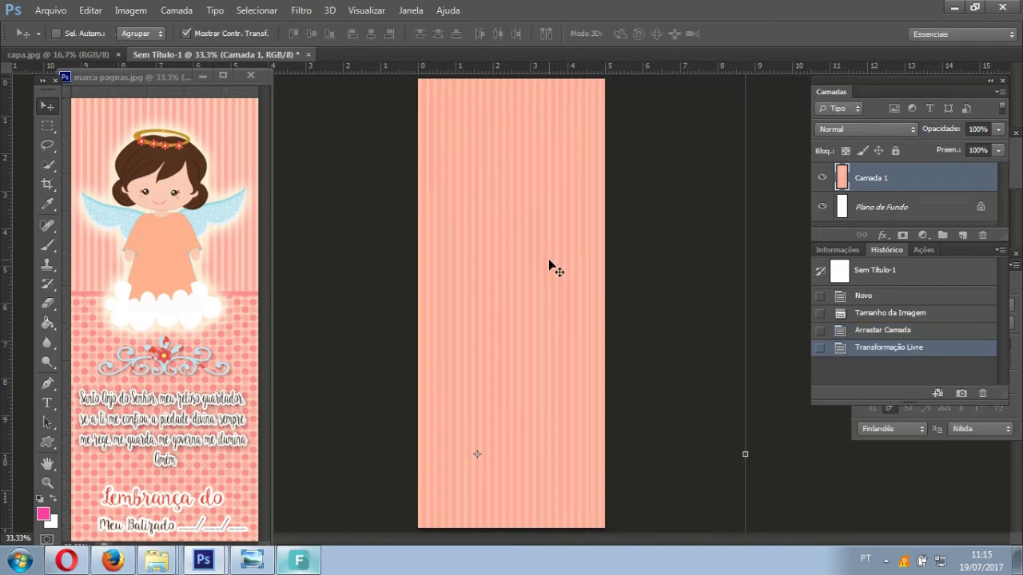
left_click(238, 353)
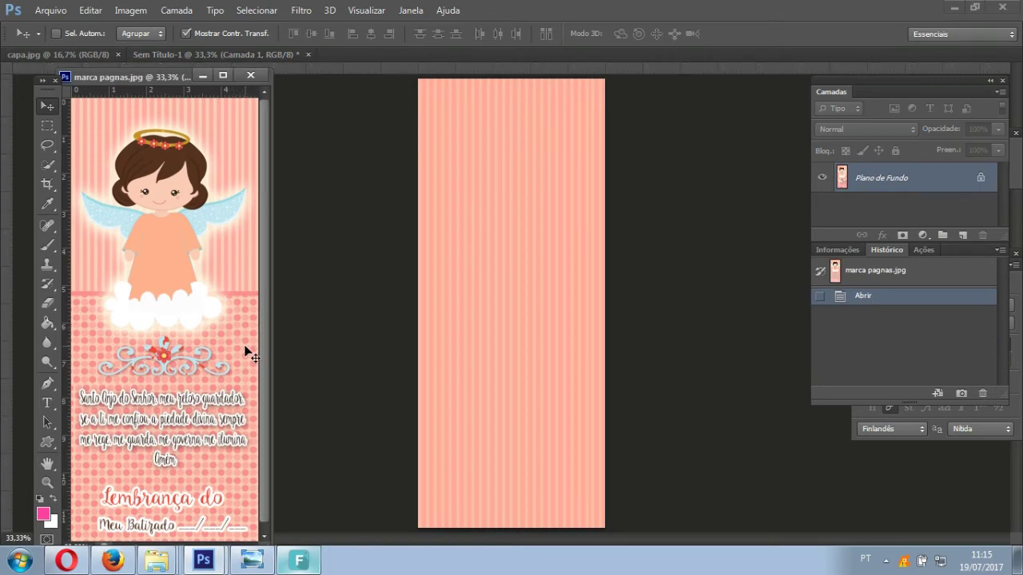
Open the 22 polka-dot paper image in its own floating window.
left_click(58, 12)
left_click(48, 41)
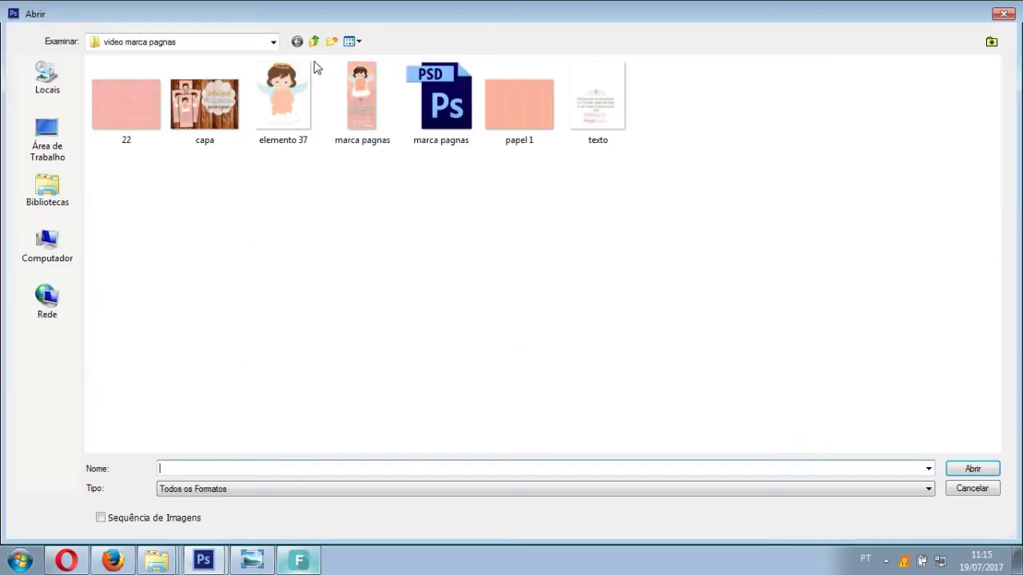
left_click(112, 123)
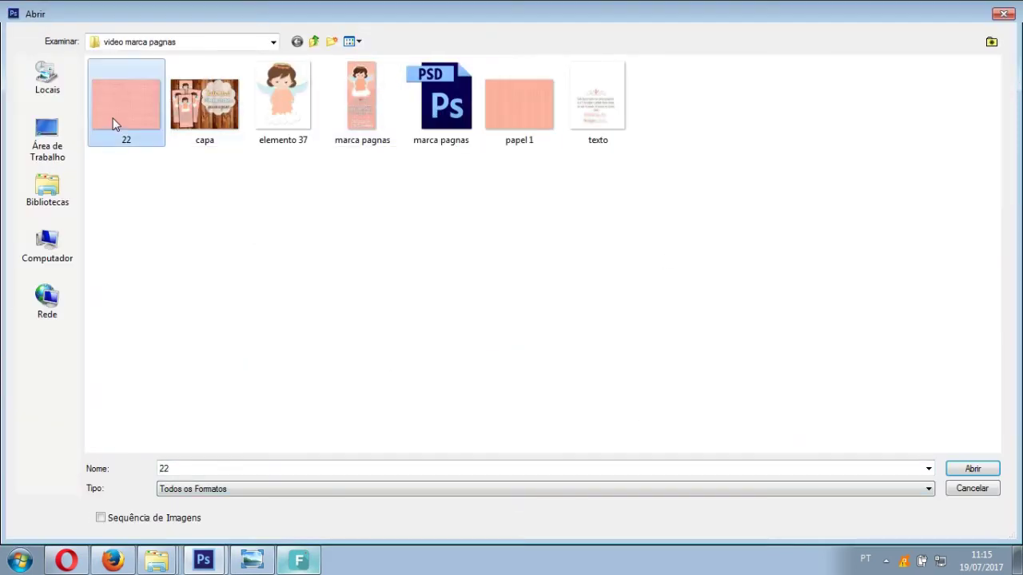
left_click(969, 474)
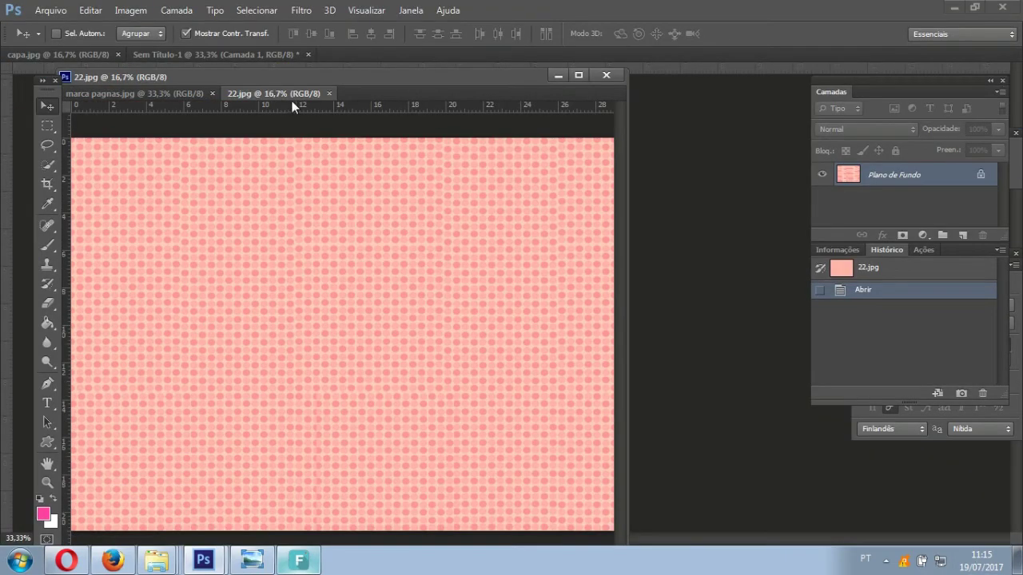
left_click_drag(291, 101, 393, 151)
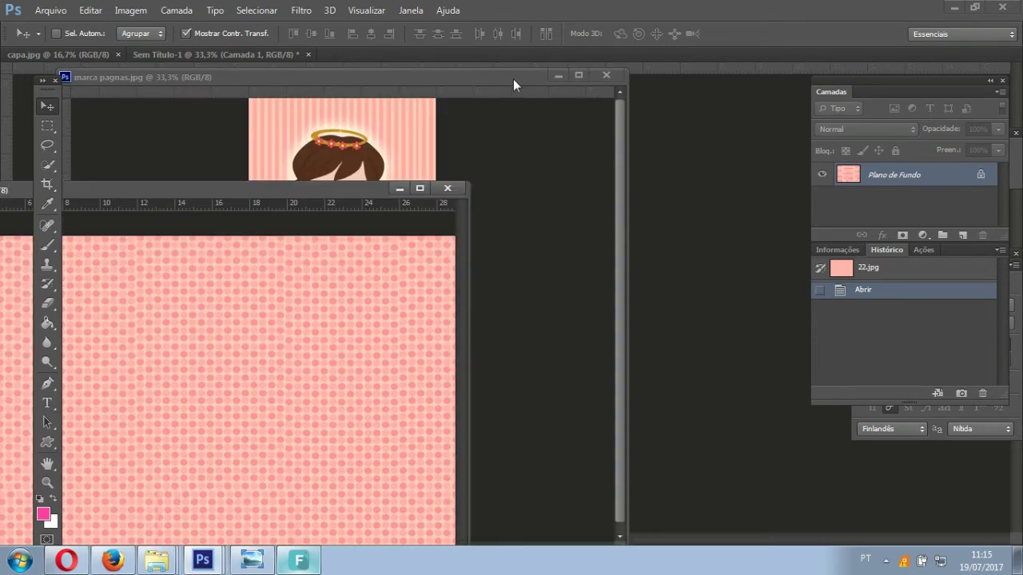
left_click_drag(513, 79, 203, 125)
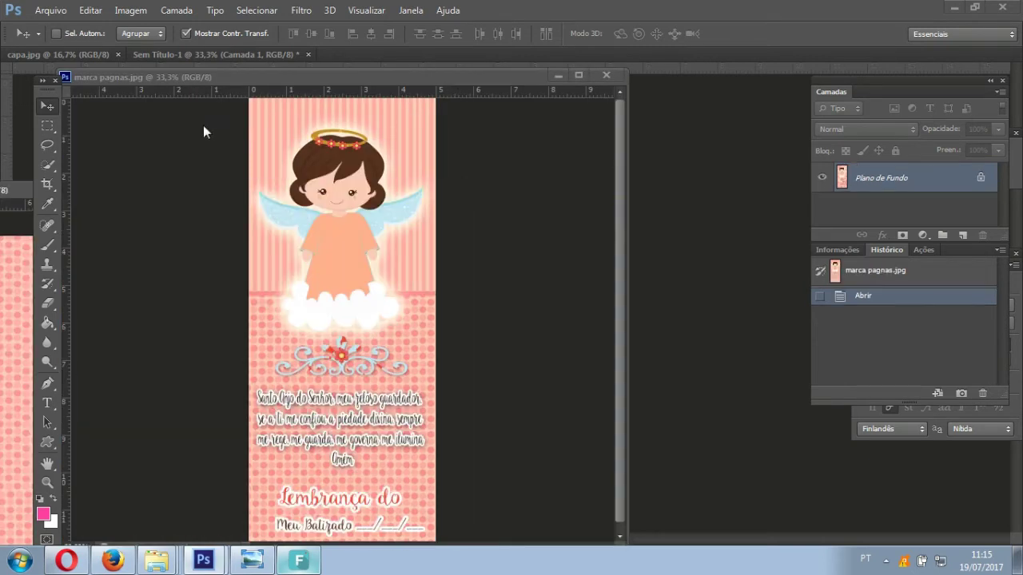
left_click(359, 310)
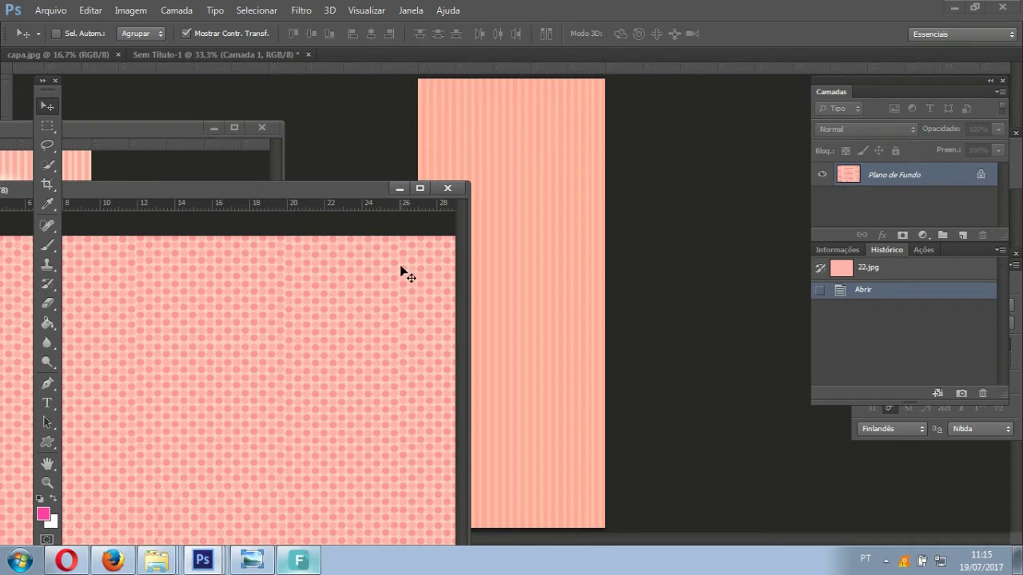
Copy the polka-dot paper onto the bookmark, close 22.jpg, and shrink it into the lower part.
left_click_drag(500, 286, 541, 305)
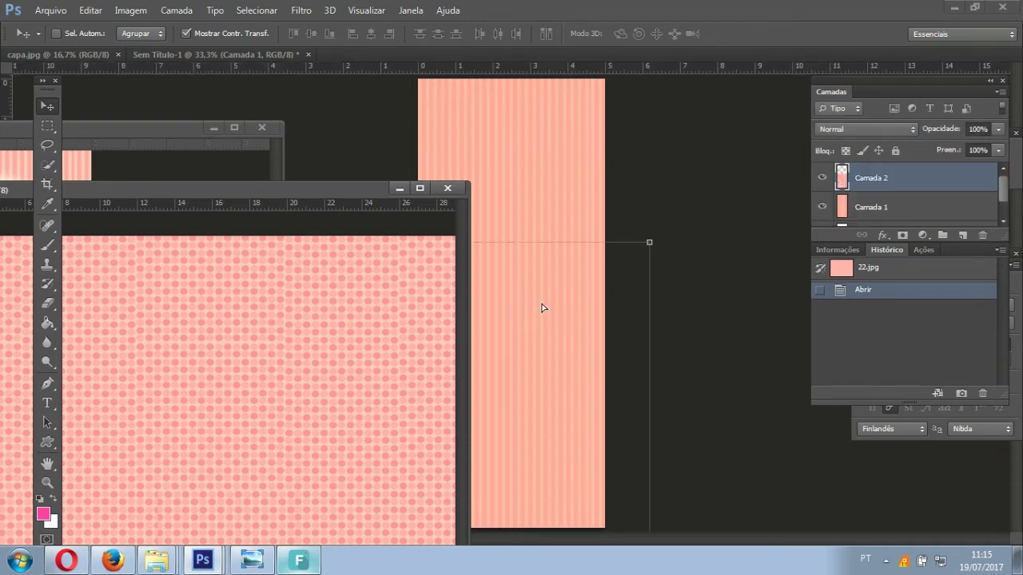
left_click(447, 189)
left_click_drag(128, 127, 243, 100)
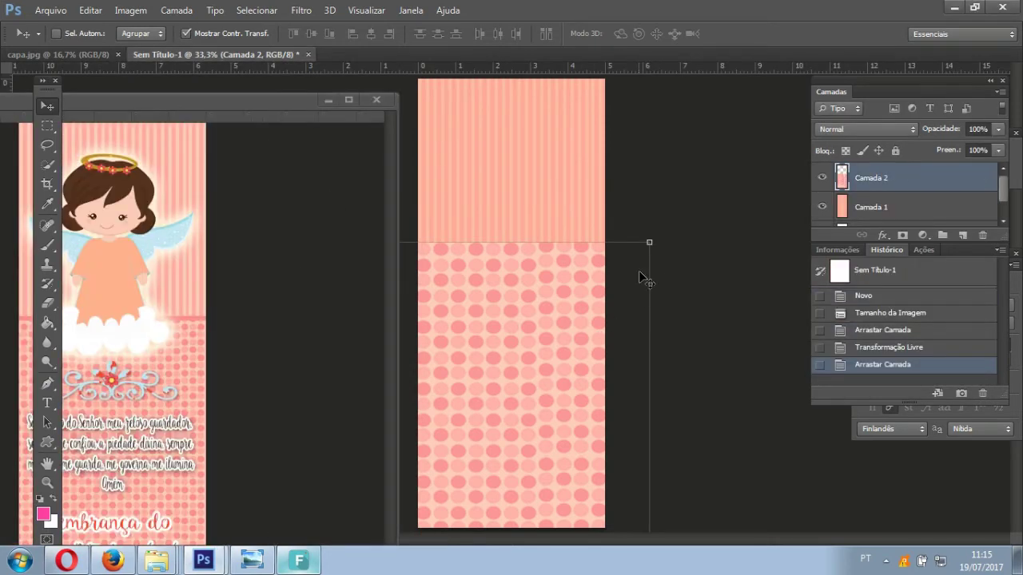
mouse_move(647, 247)
left_mouse_down()
mouse_move(496, 359)
mouse_move(500, 342)
left_mouse_up()
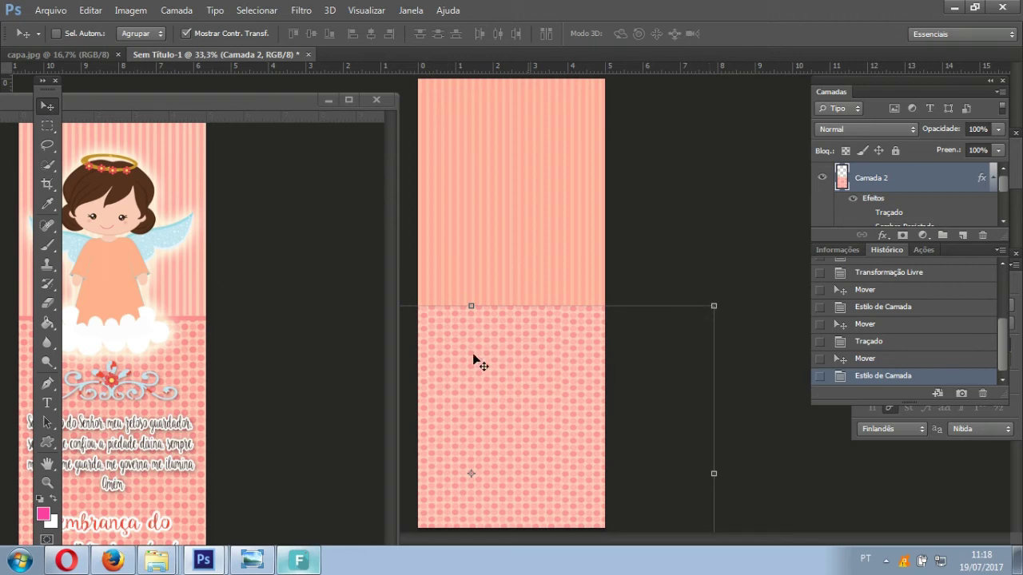
Thin Camada 2's stroke and add a drop shadow (75% opacity, 60% spread, 35 px).
left_click(183, 332)
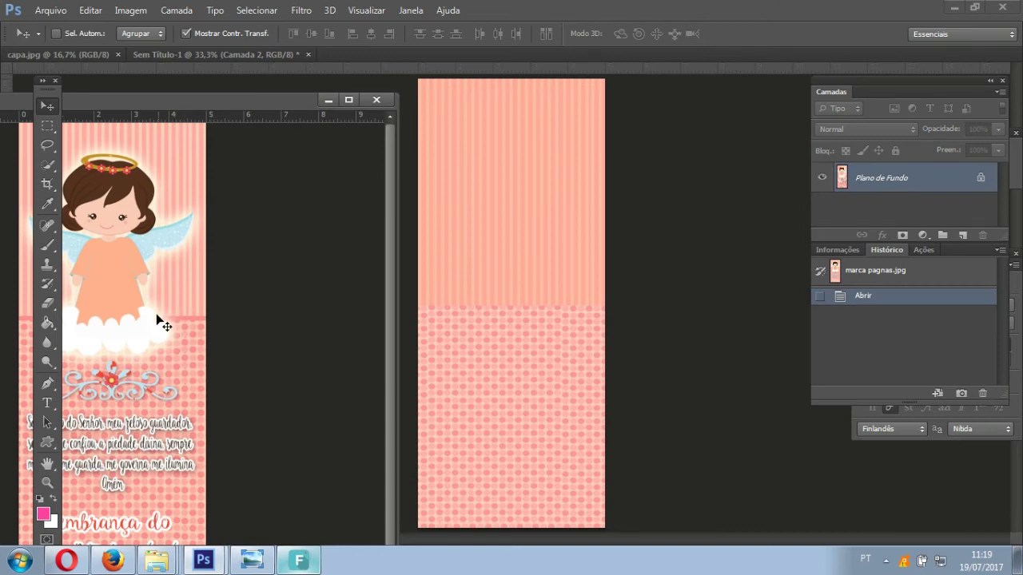
left_click(515, 362)
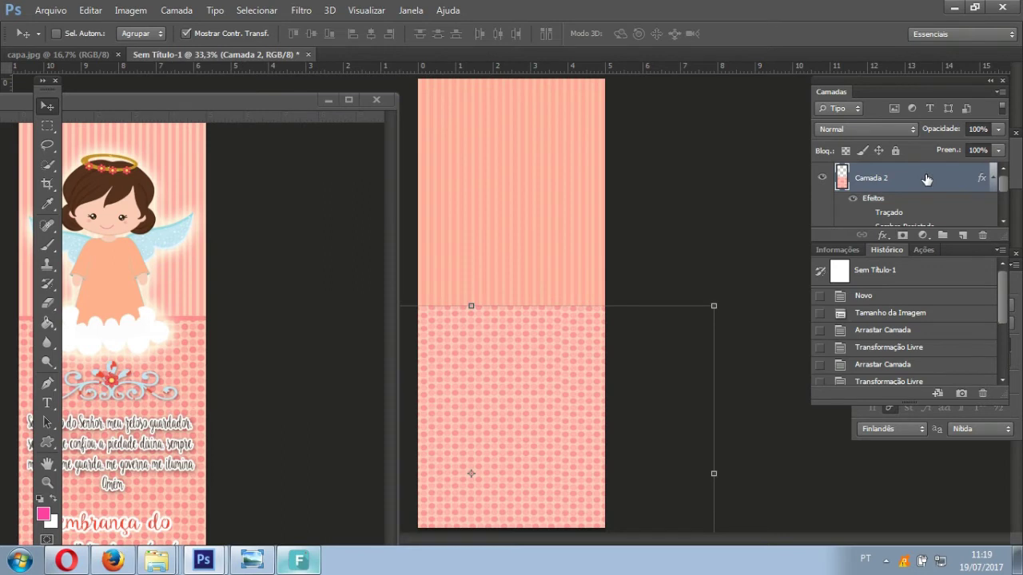
double_click(926, 179)
left_click(500, 224)
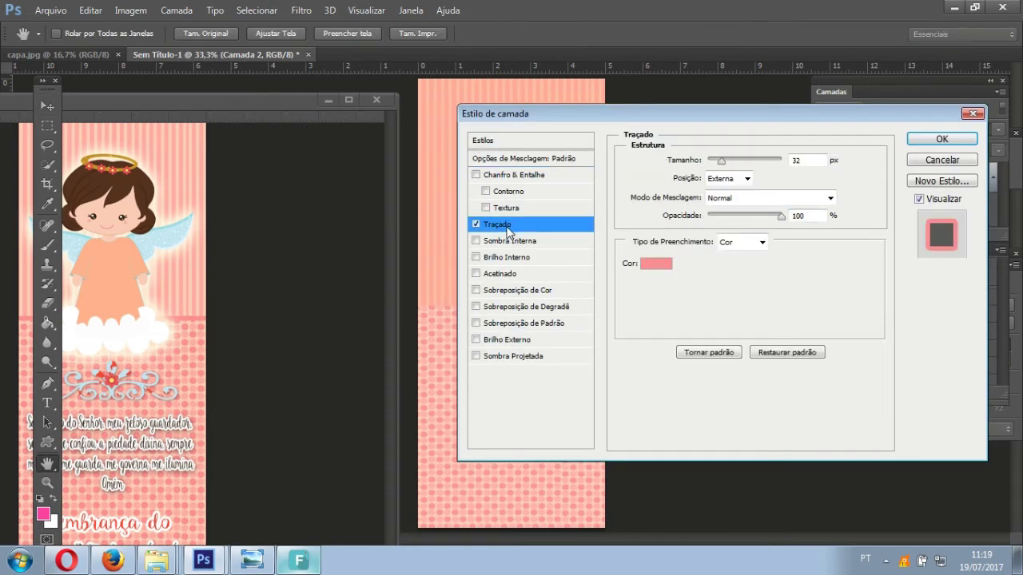
left_click_drag(721, 164, 719, 165)
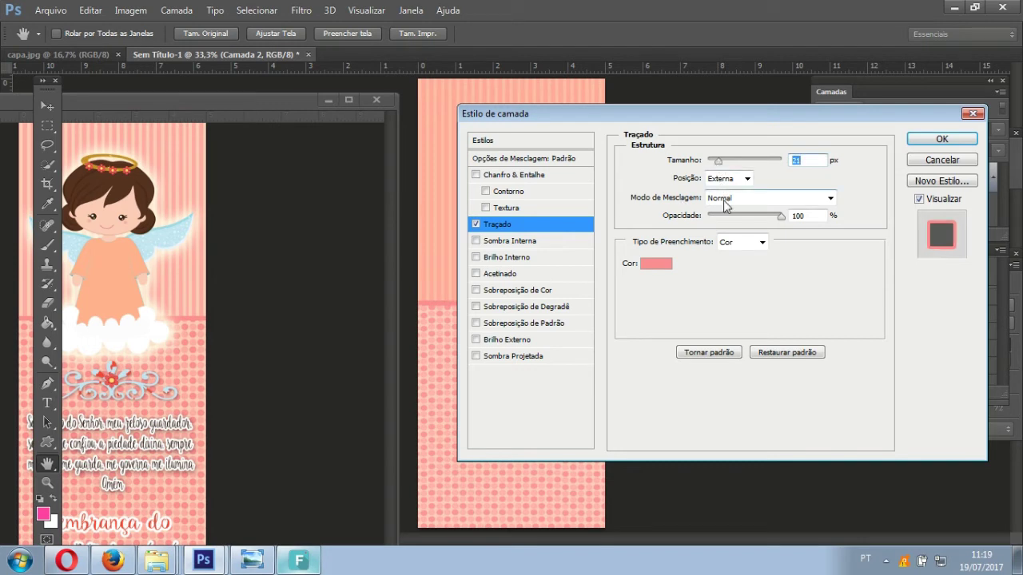
left_click(512, 356)
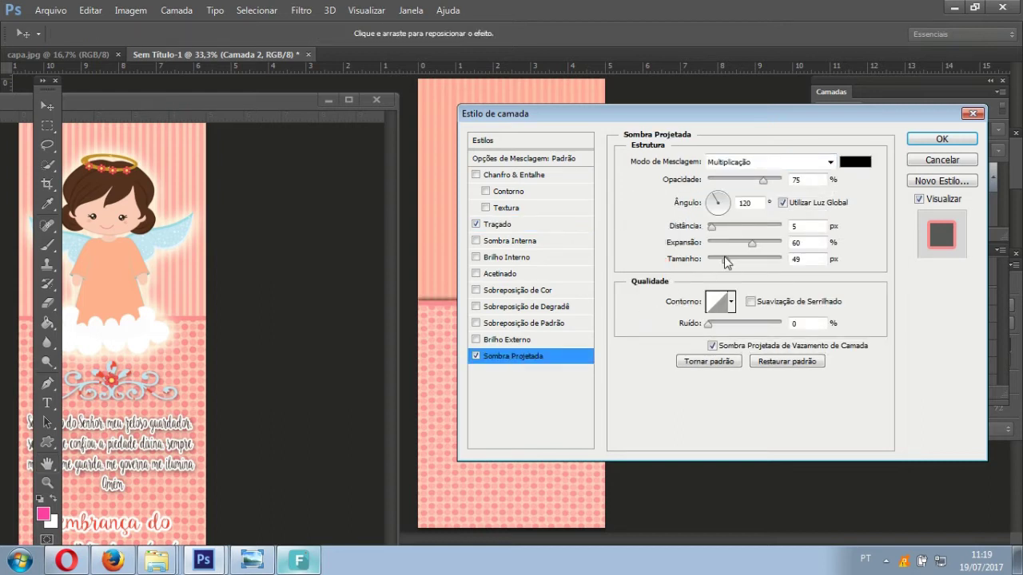
left_click_drag(725, 258, 724, 263)
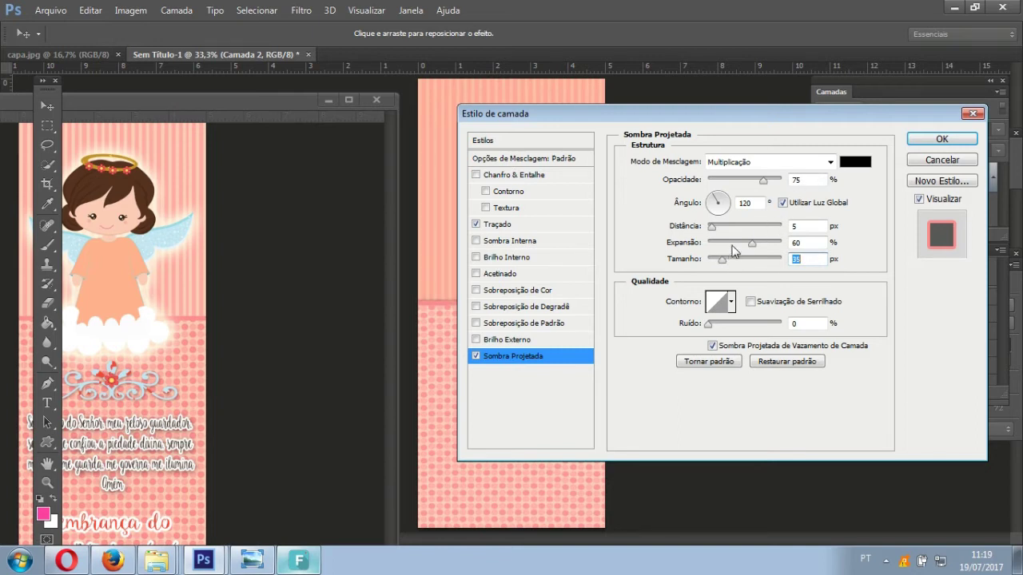
left_click(939, 141)
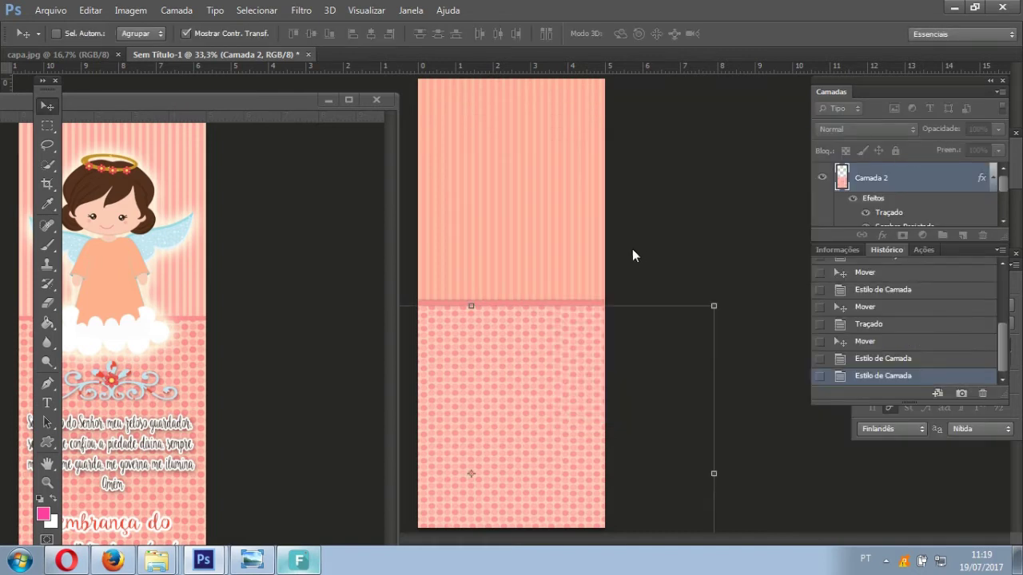
Open the elemento 37 angel image.
left_click(93, 239)
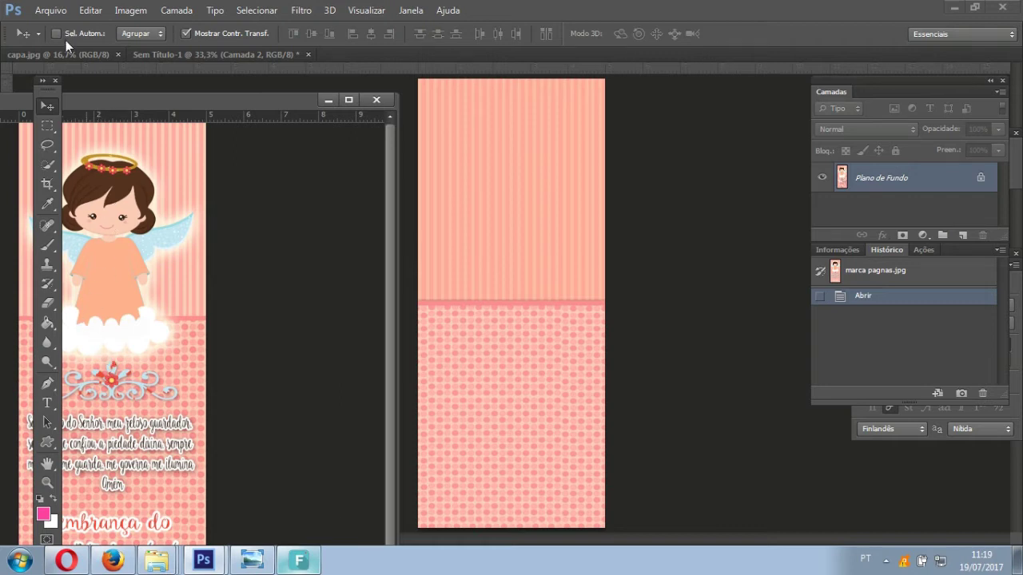
left_click(50, 9)
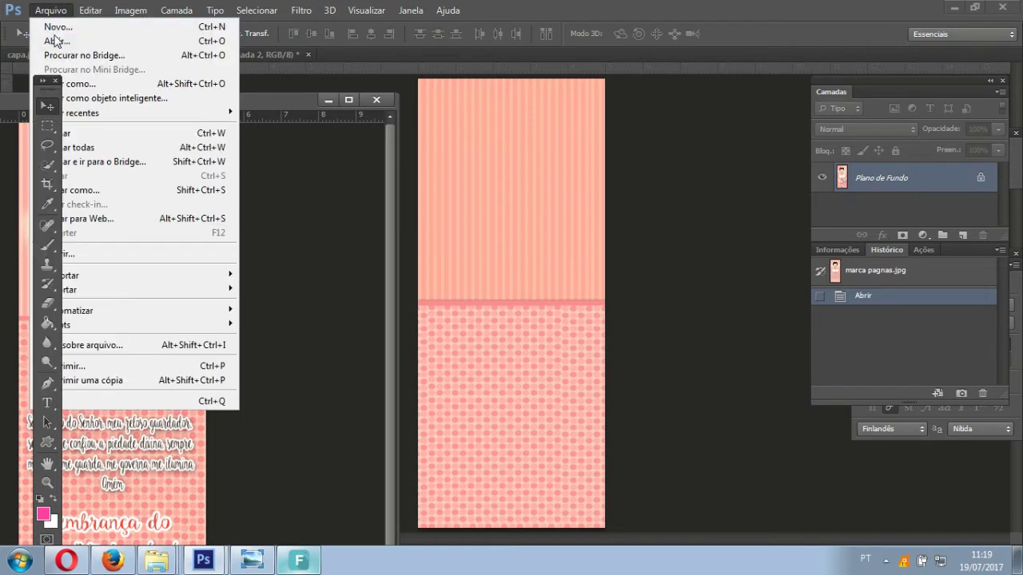
left_click(54, 40)
left_click(280, 116)
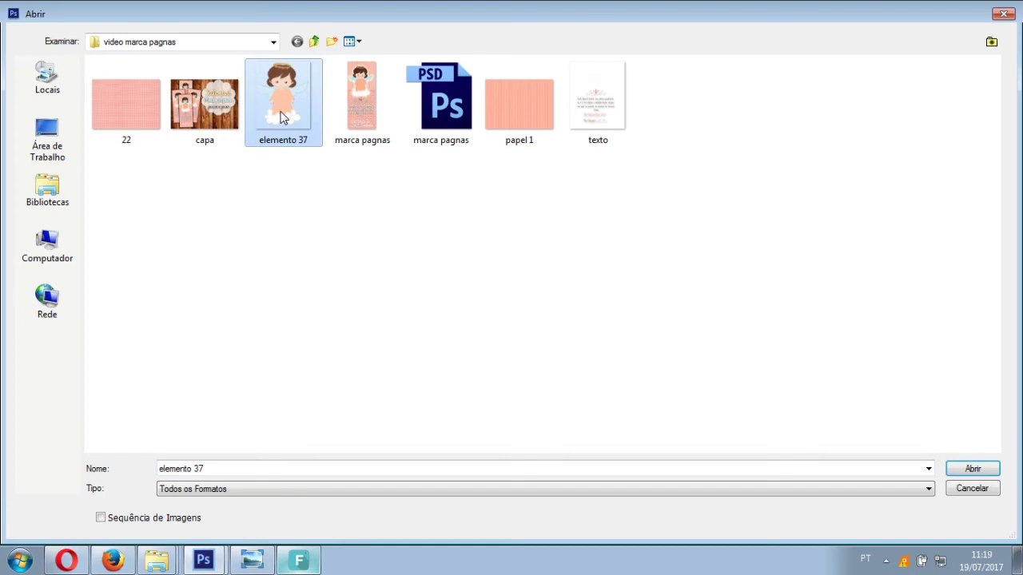
left_click(972, 470)
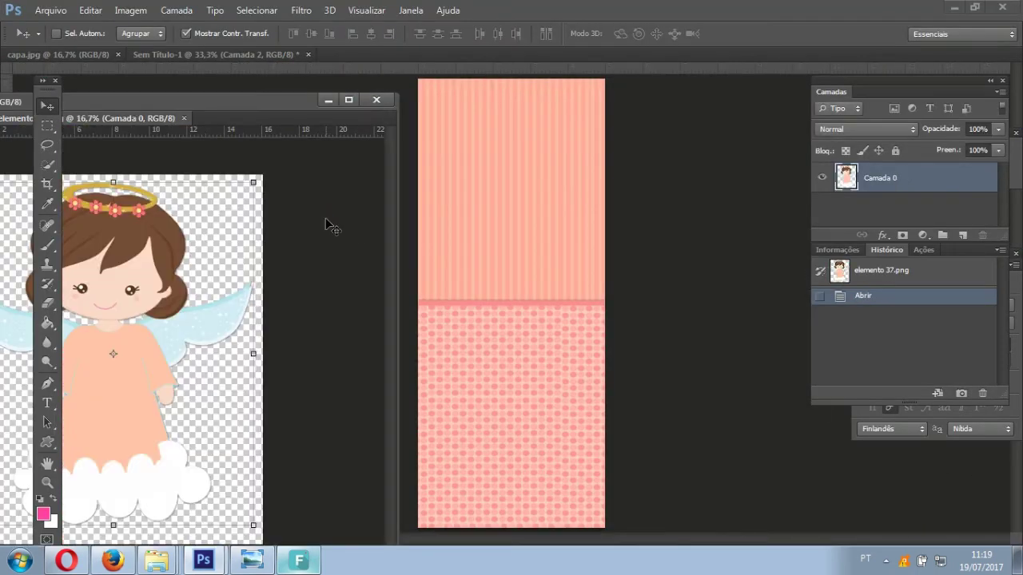
Copy the angel into the bookmark, scale it down and place it in the striped top.
left_click_drag(127, 242, 494, 183)
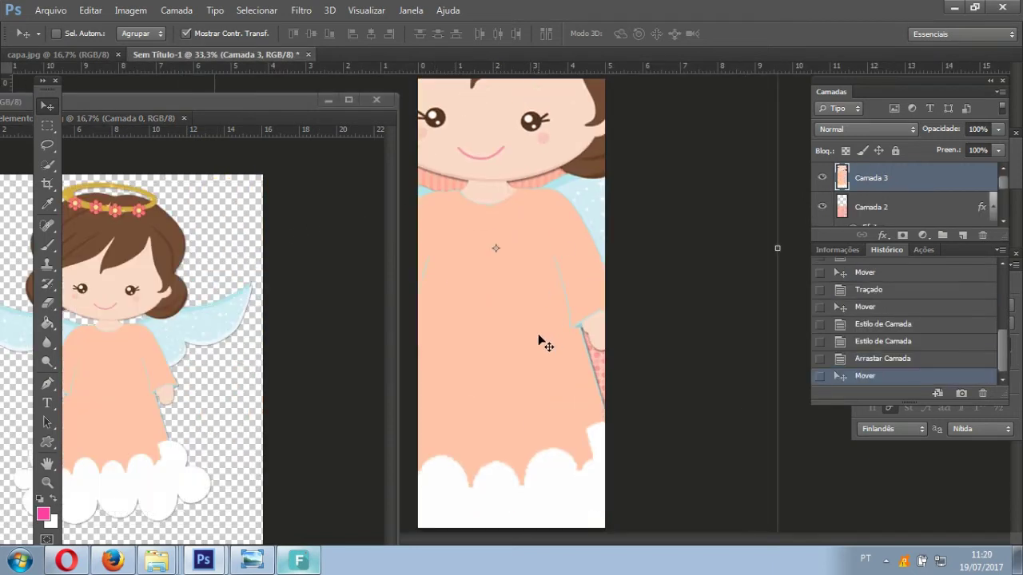
left_click_drag(440, 239, 566, 251)
left_click_drag(785, 412, 557, 278)
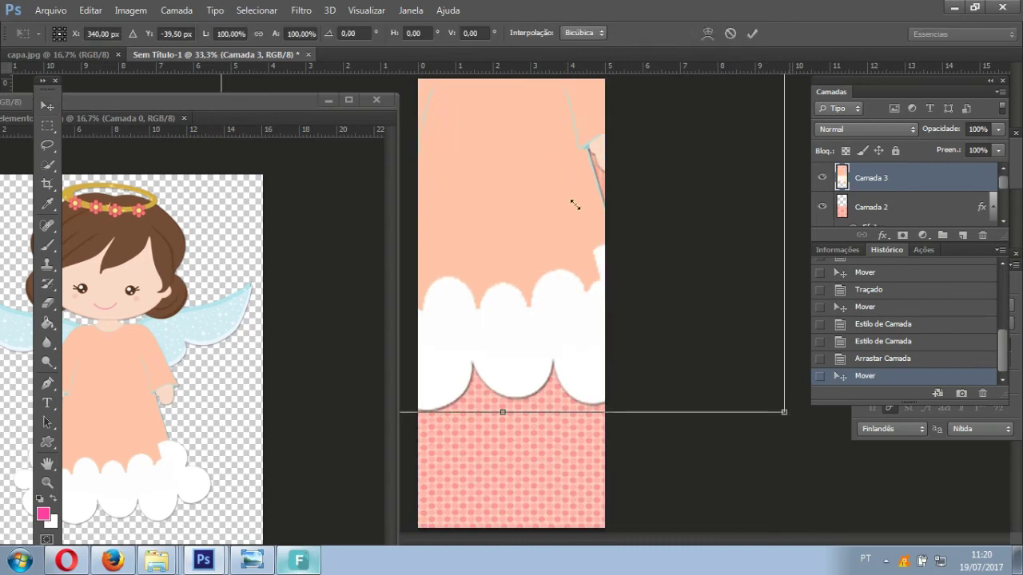
mouse_move(547, 229)
left_mouse_down()
mouse_move(689, 406)
mouse_move(547, 168)
mouse_move(530, 267)
left_mouse_up()
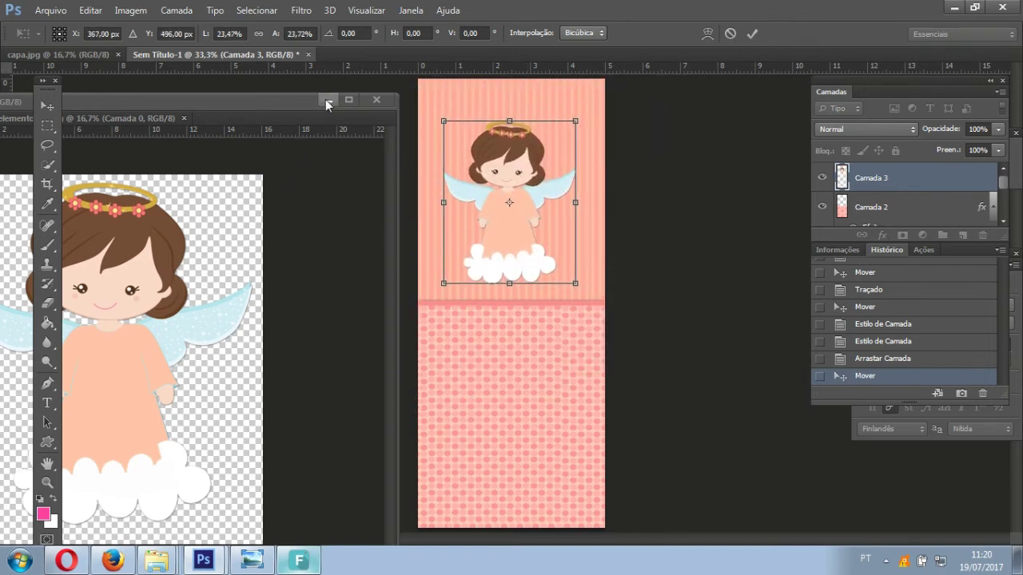
left_click(47, 105)
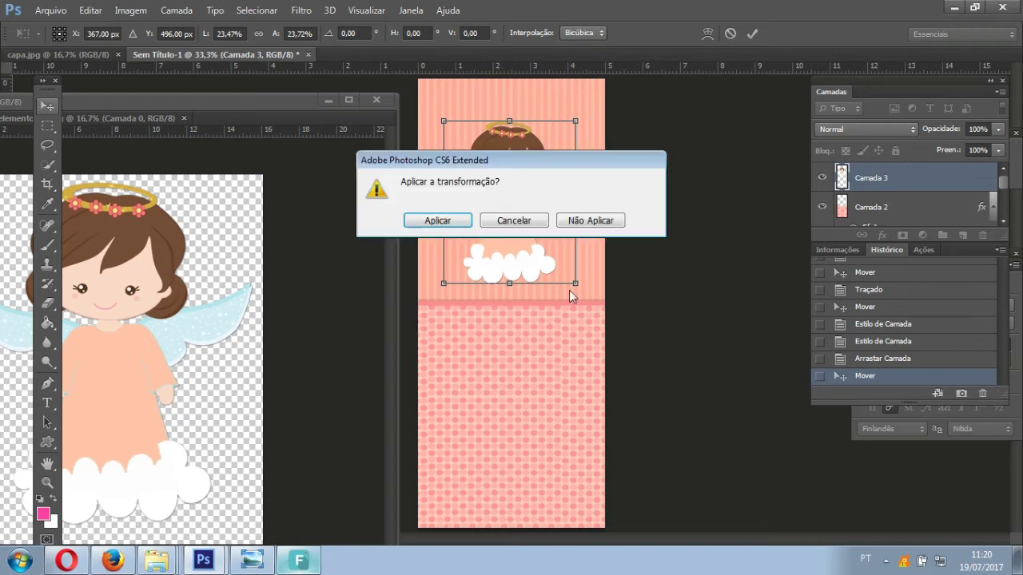
left_click(438, 220)
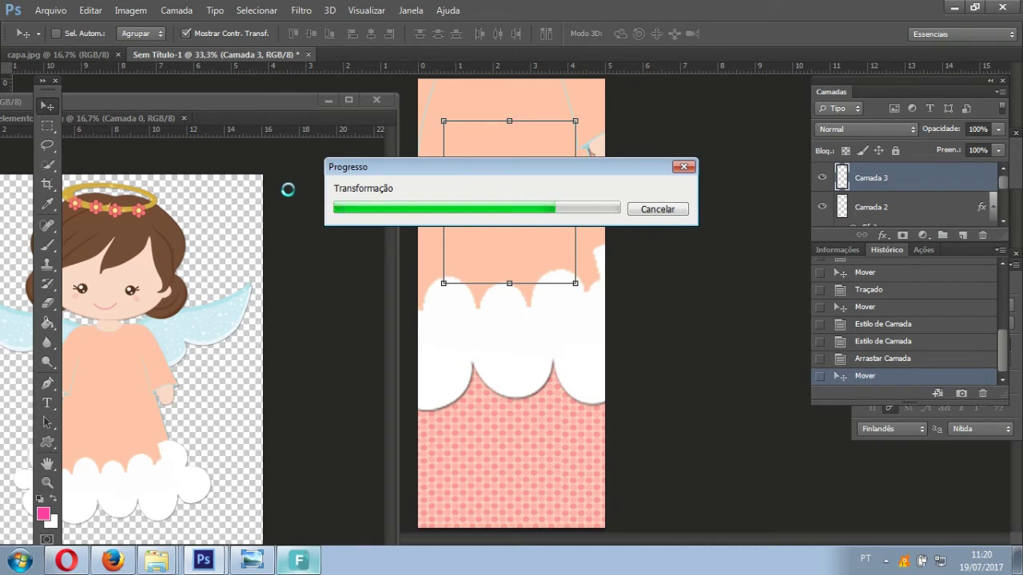
Close the angel image and reopen the marca pagnas reference image.
left_click(321, 102)
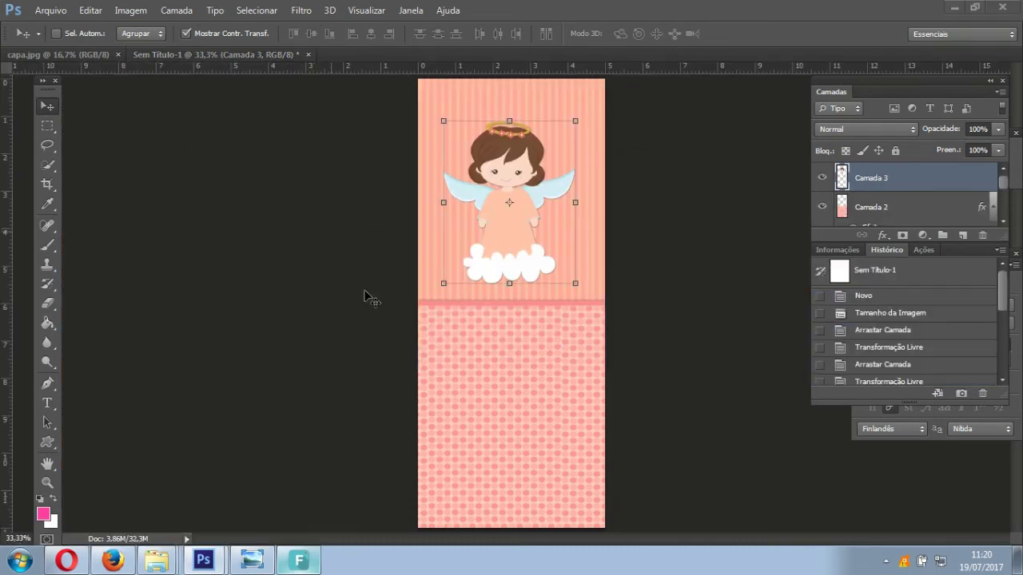
left_click(51, 10)
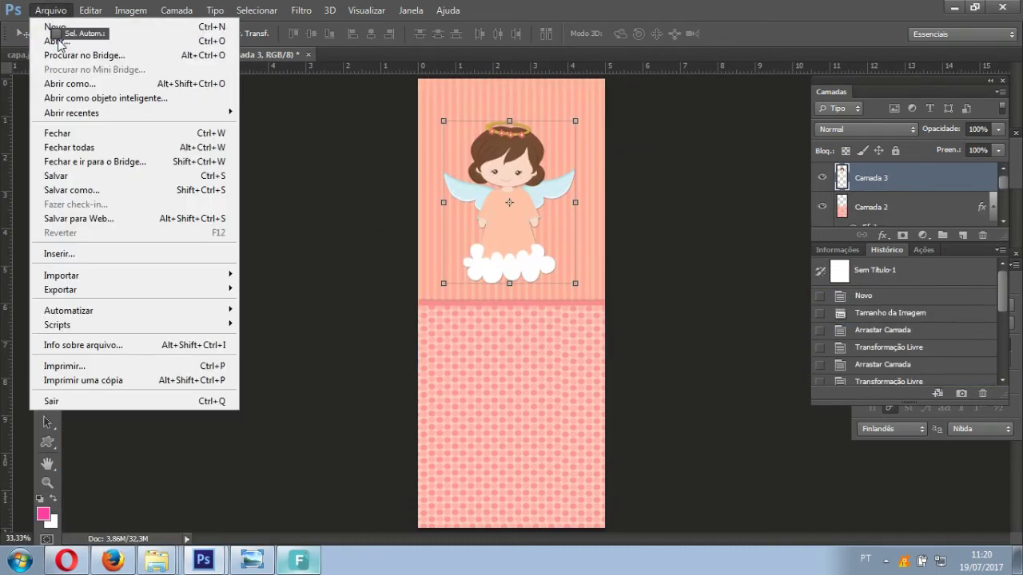
left_click(47, 36)
left_click(370, 112)
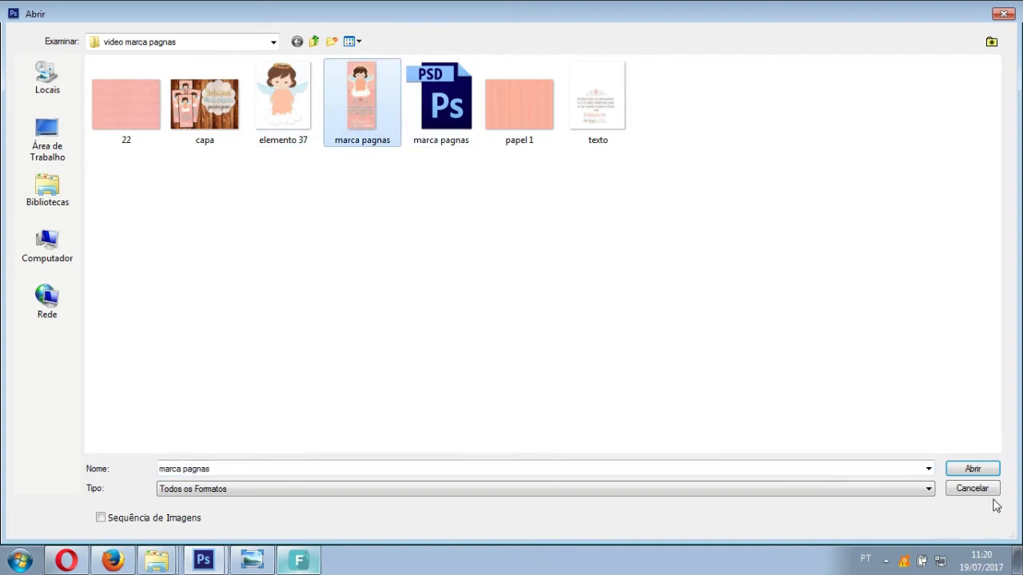
left_click(977, 469)
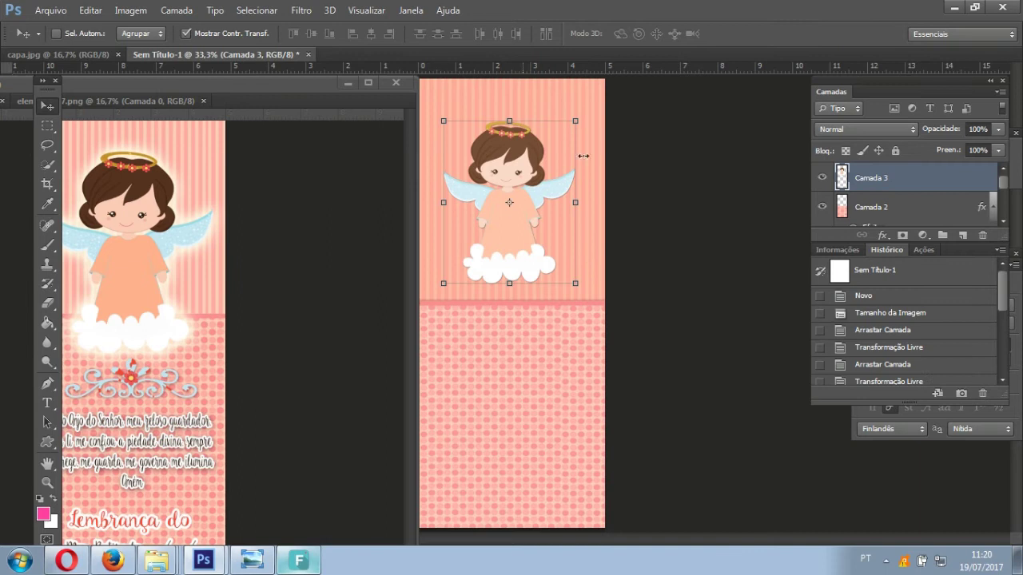
Enlarge the angel on the bookmark and apply the transform.
mouse_move(575, 120)
left_mouse_down()
mouse_move(604, 96)
mouse_move(598, 104)
left_mouse_up()
left_click_drag(446, 289, 438, 303)
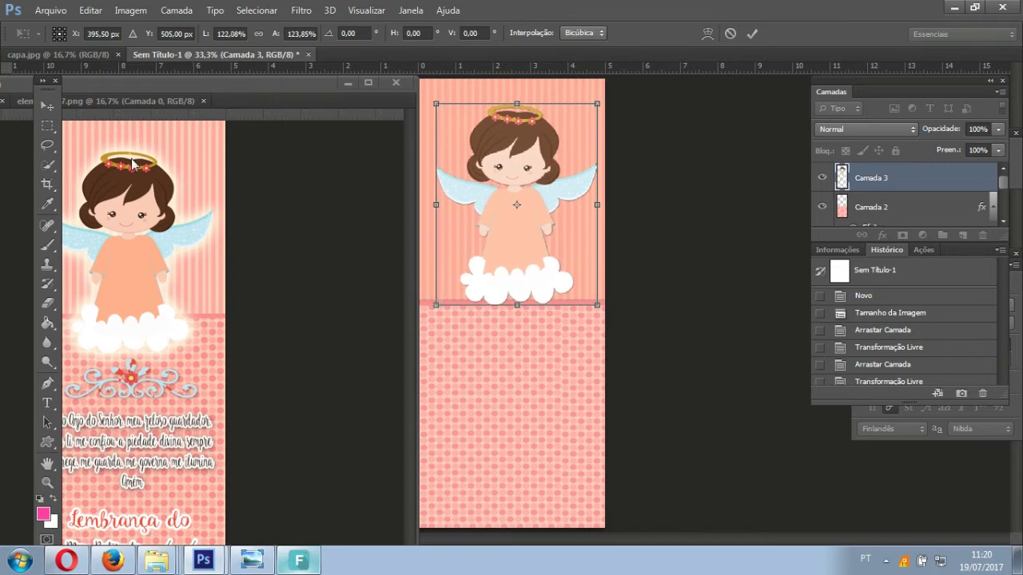
left_click(47, 106)
left_click(437, 220)
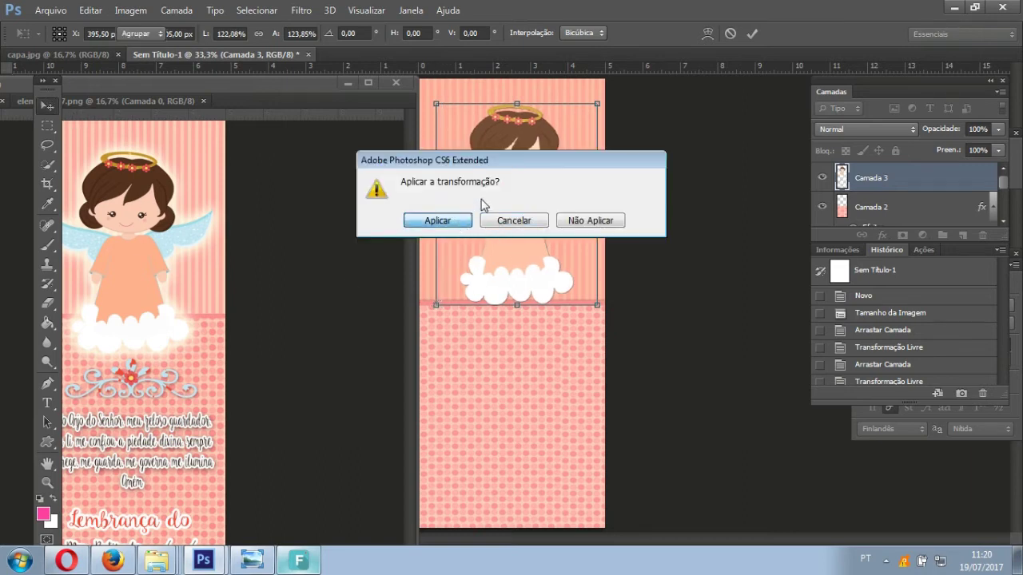
Move the angel lower toward the dotted band, nudge it with arrow keys, and apply.
key("ctrl+t")
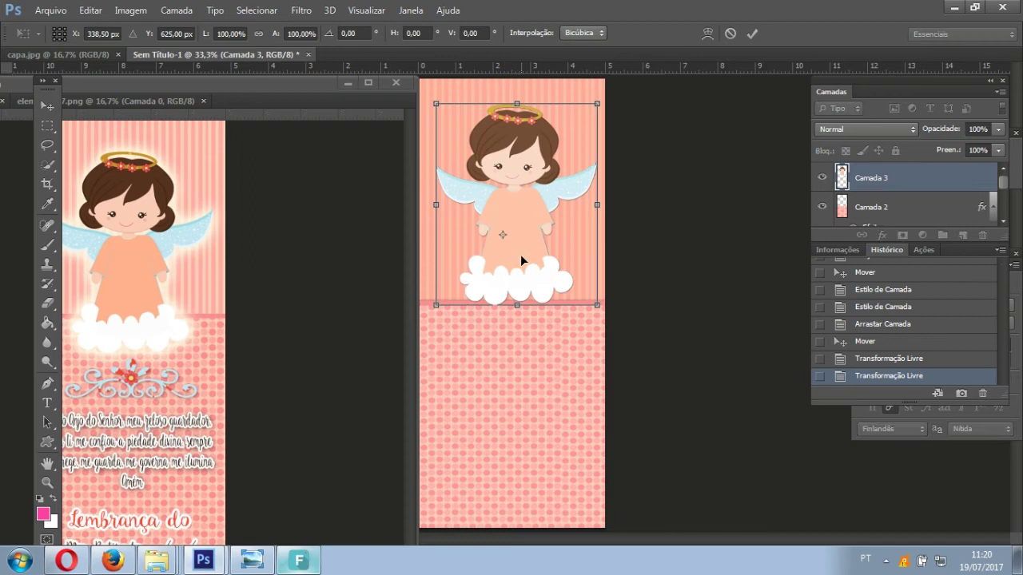
left_click_drag(520, 254, 511, 281)
key("Down")
key("Right")
key("Right")
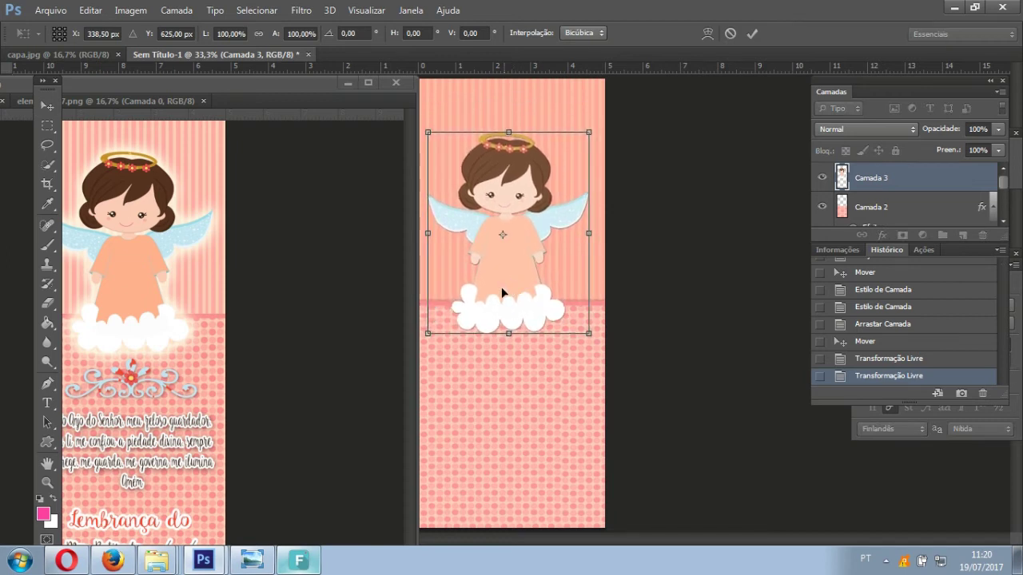
left_click(54, 117)
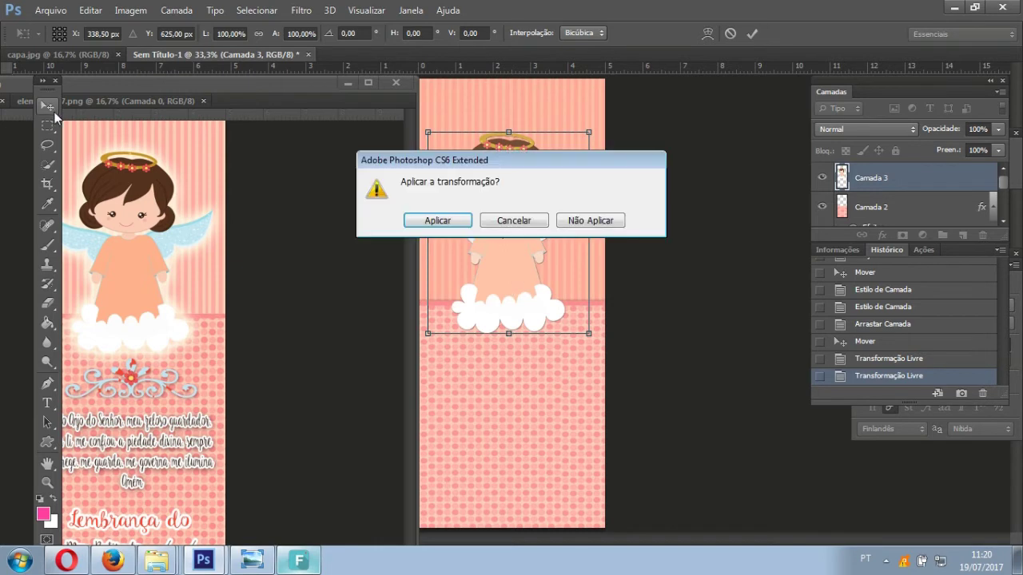
left_click(451, 221)
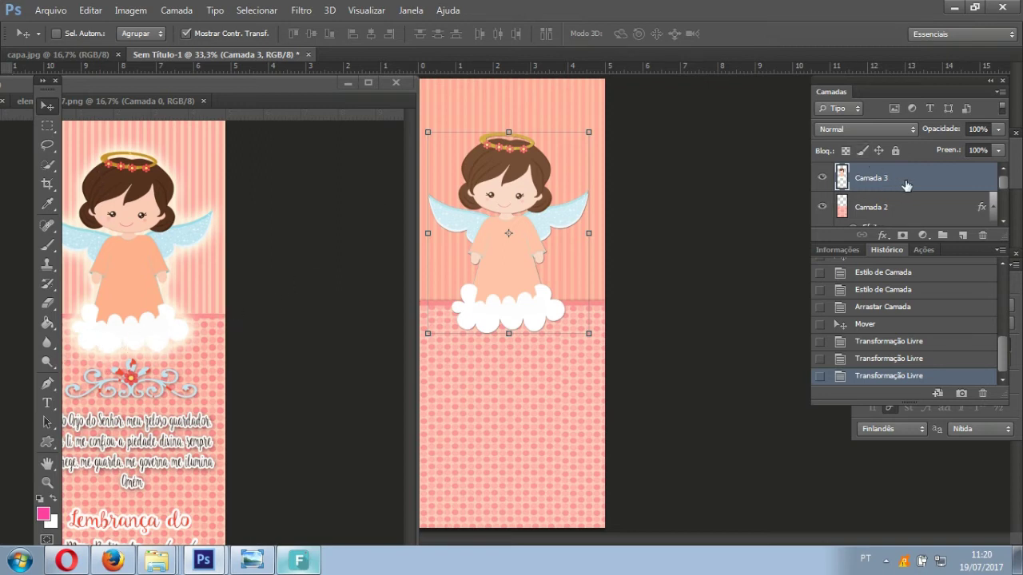
Give the angel layer Camada 3 an outer glow of 79 px size and about 15% spread.
double_click(952, 179)
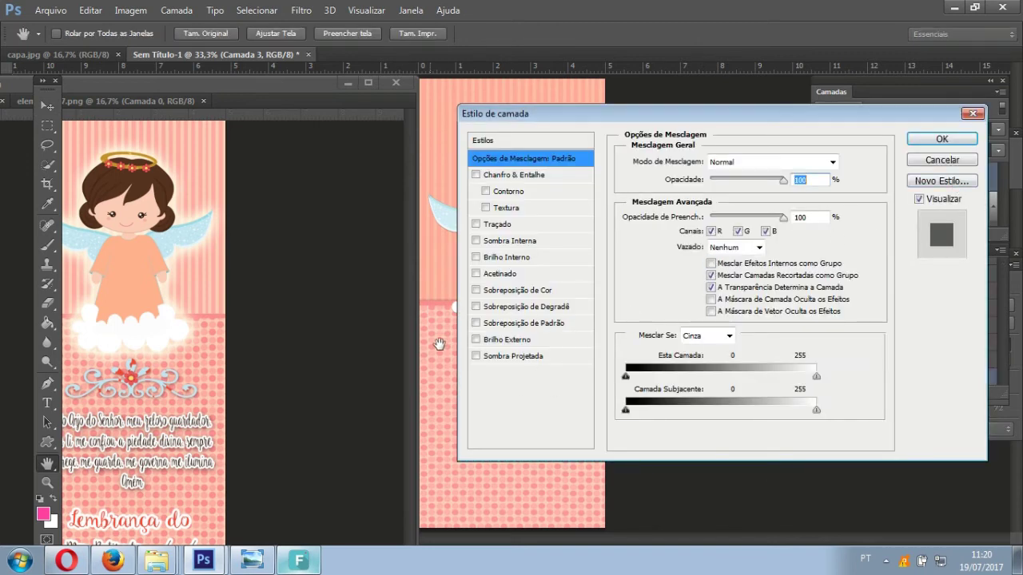
left_click(511, 339)
left_click_drag(636, 120, 787, 157)
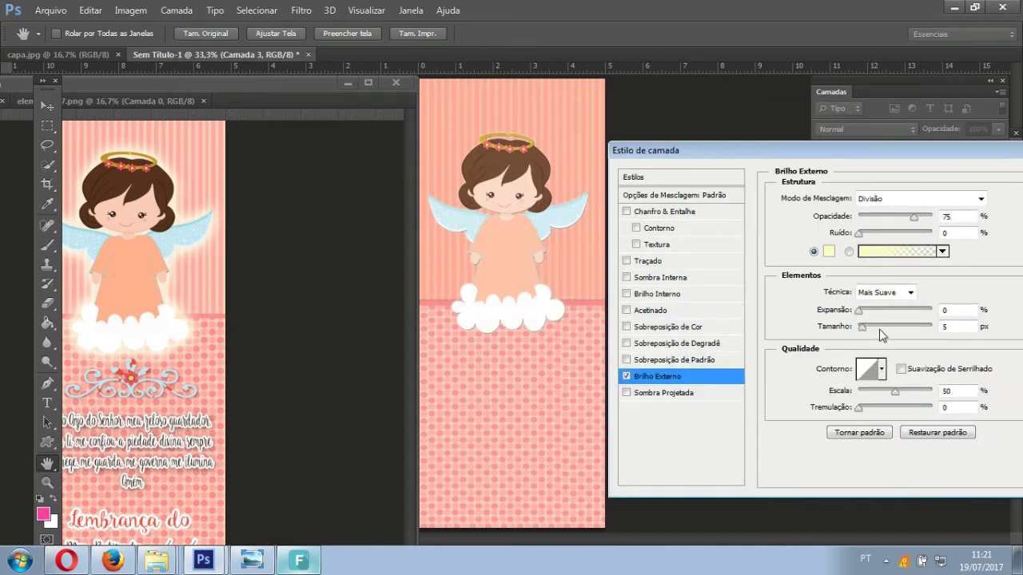
left_click(879, 327)
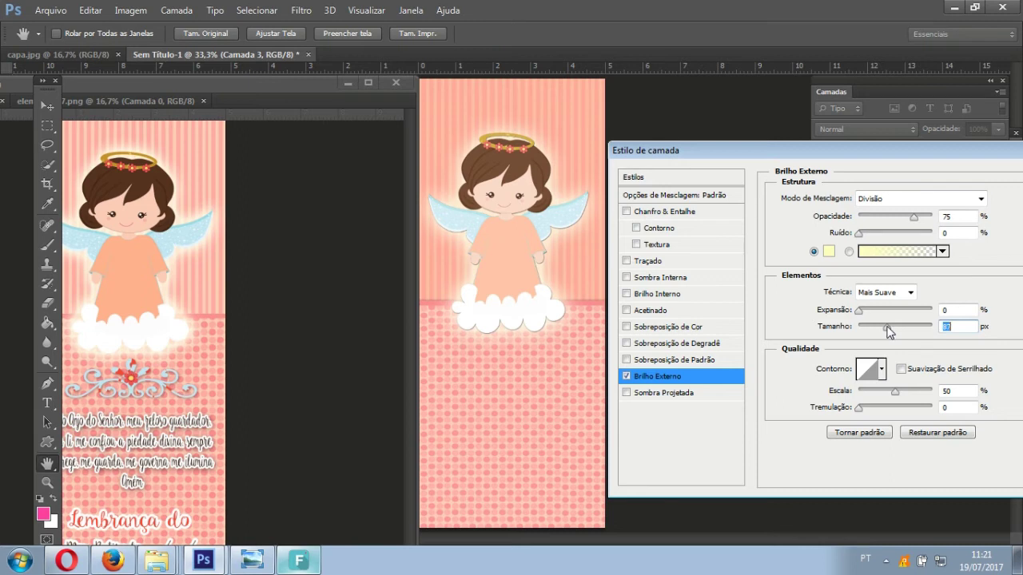
left_click(870, 313)
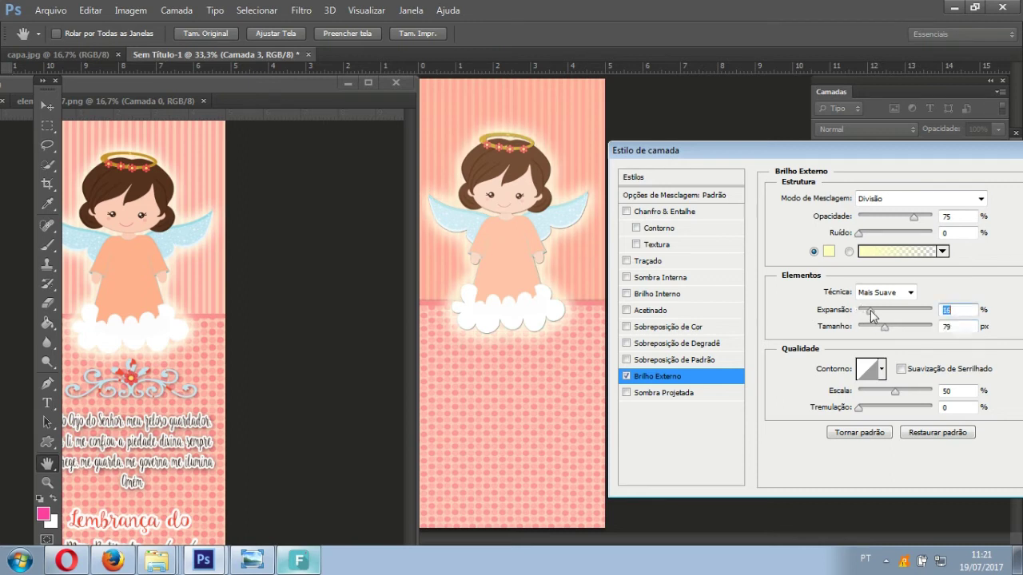
left_click_drag(743, 153, 412, 155)
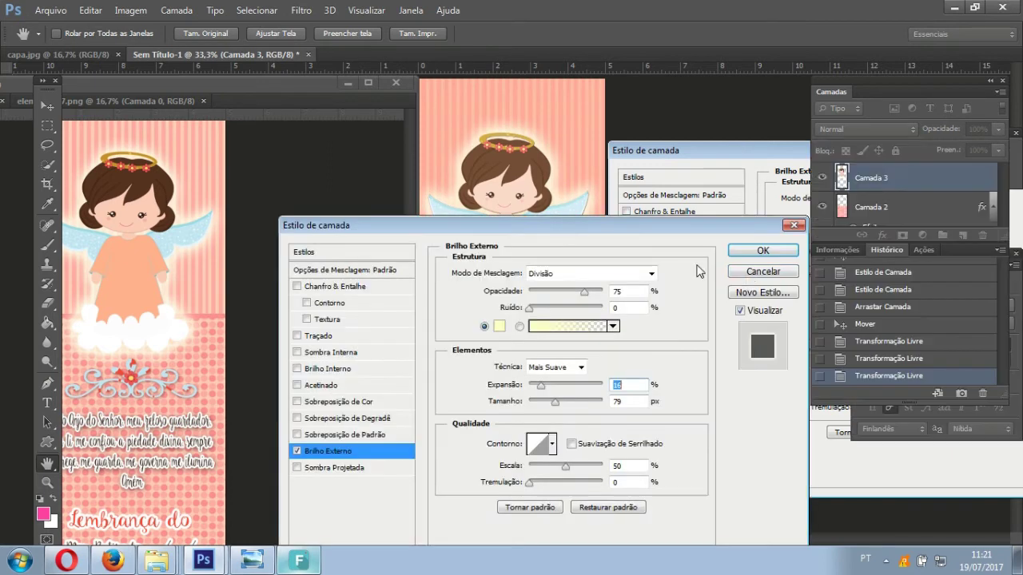
left_click(768, 252)
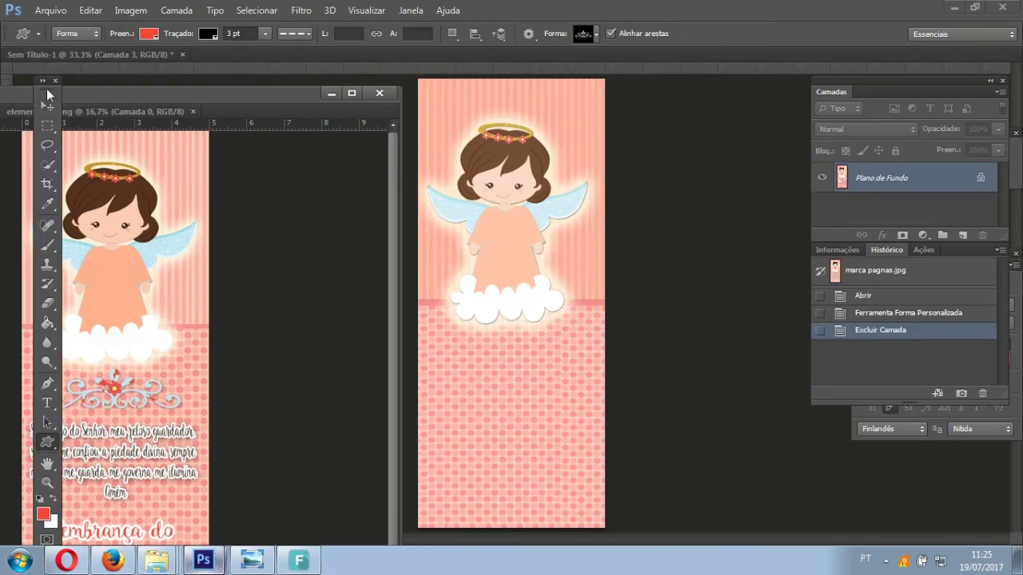
Choose the flourish ornament from the Custom Shape presets.
left_click(47, 107)
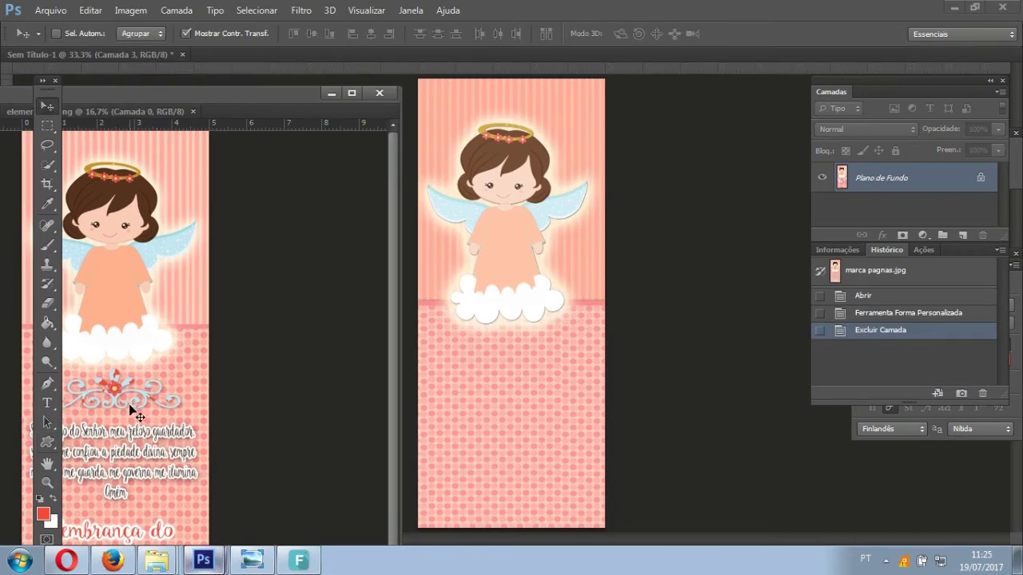
left_click(48, 445)
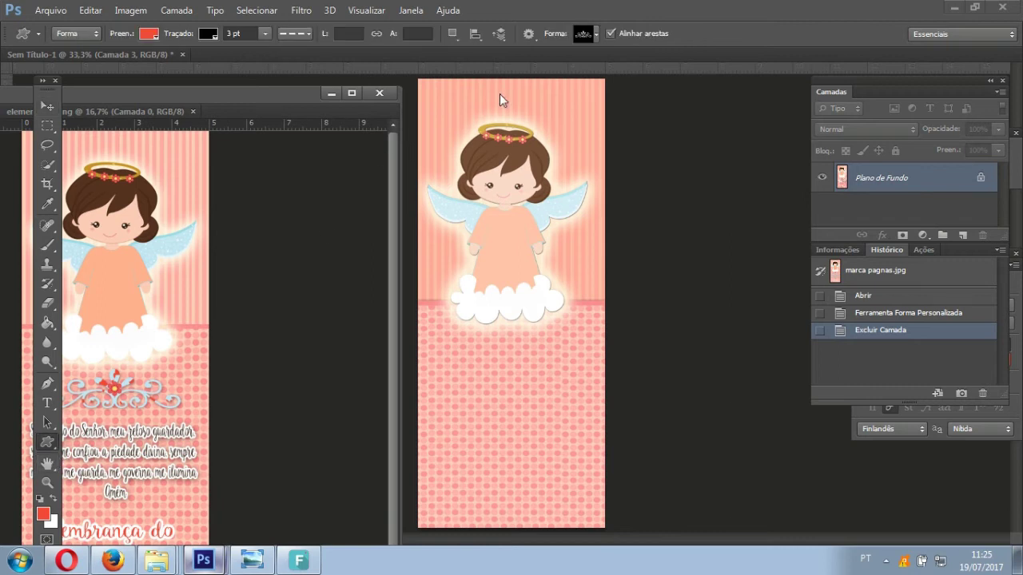
left_click(596, 35)
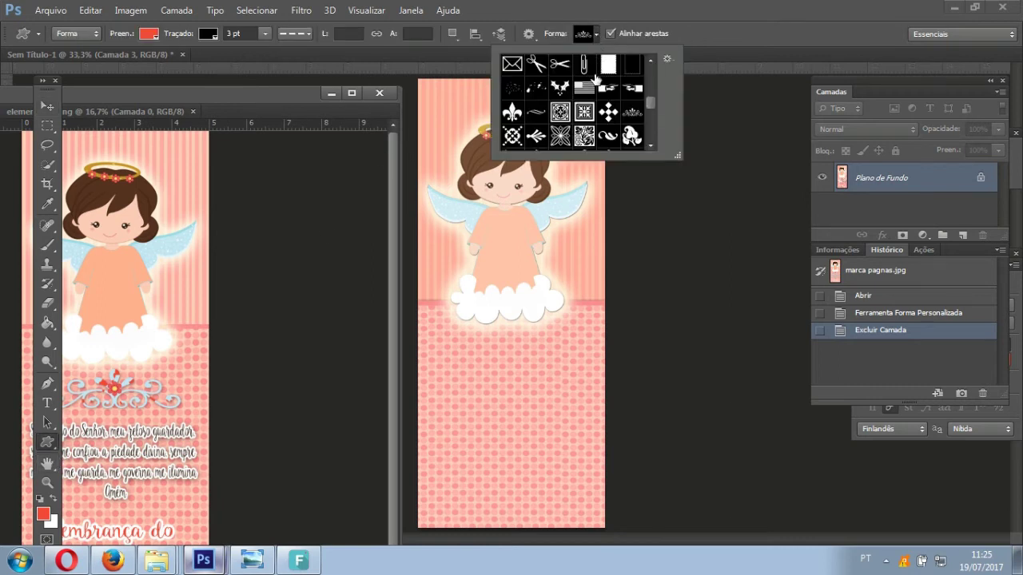
left_click(641, 112)
left_click(525, 340)
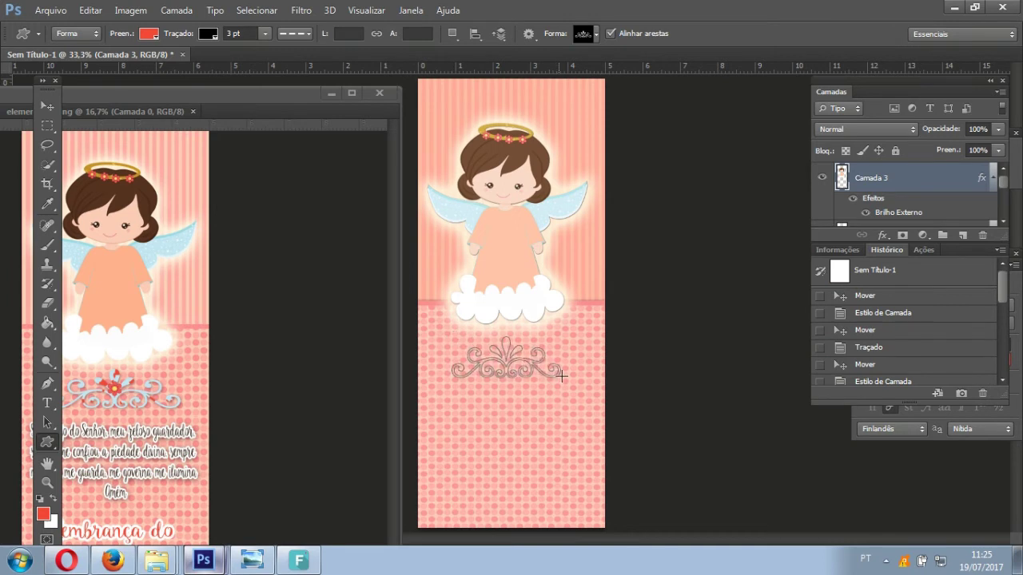
Draw the ornament below the angel's clouds and nudge it slightly upward.
left_click_drag(483, 346, 566, 384)
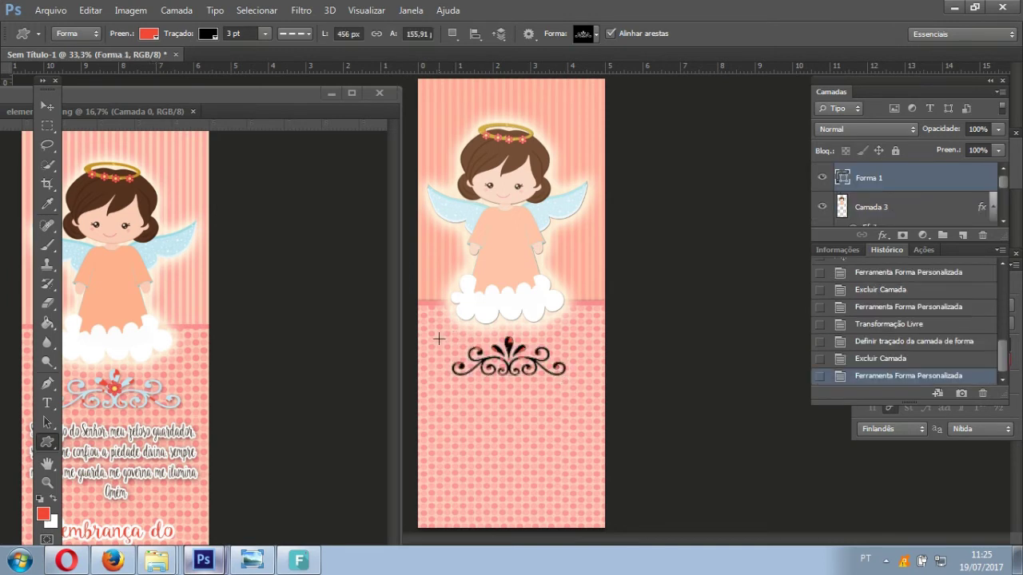
left_click(47, 104)
left_click_drag(551, 369, 548, 356)
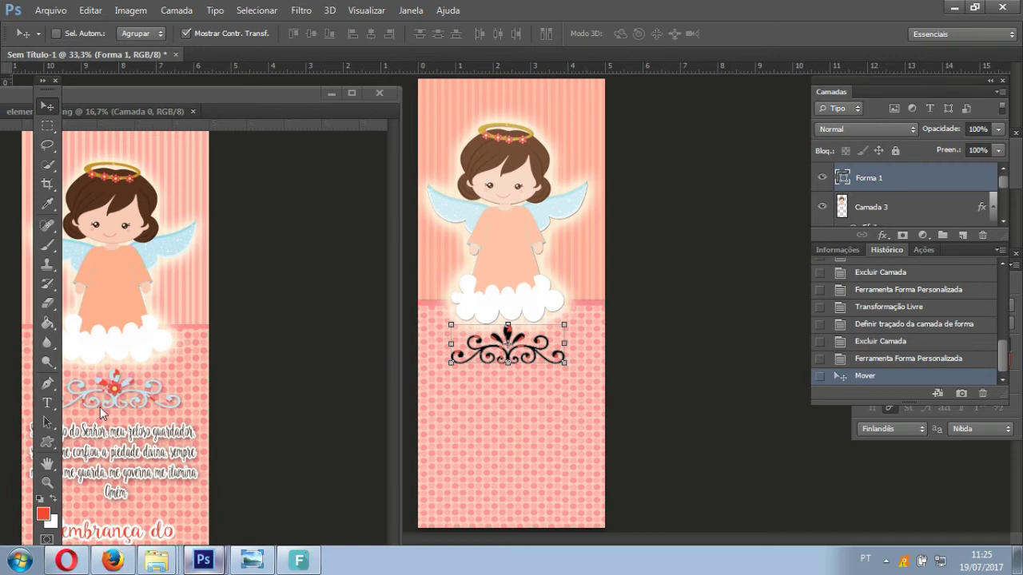
Set the ornament's stroke to a darker teal picked near the wing colour.
left_click(47, 442)
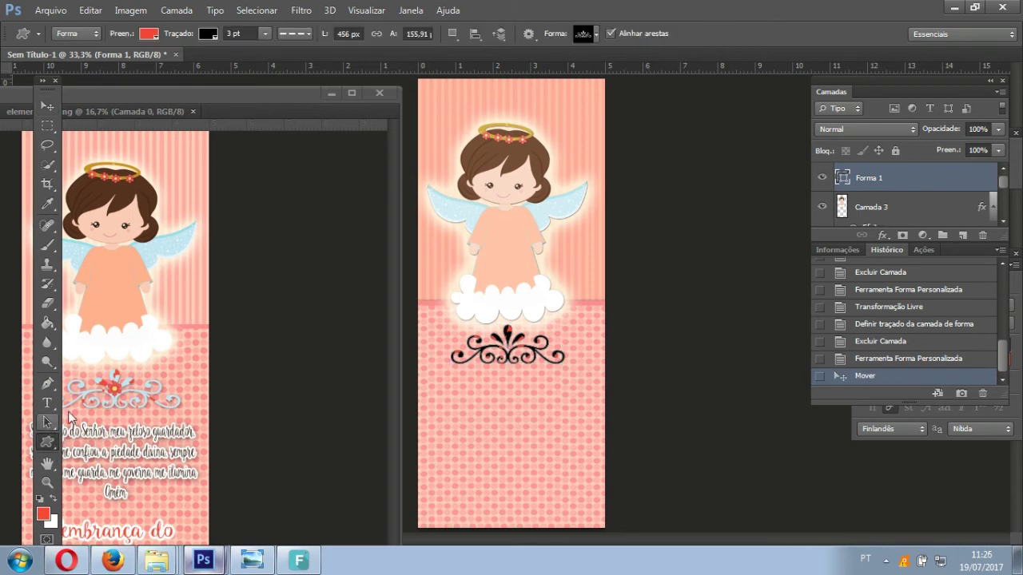
left_click(213, 33)
left_click(279, 64)
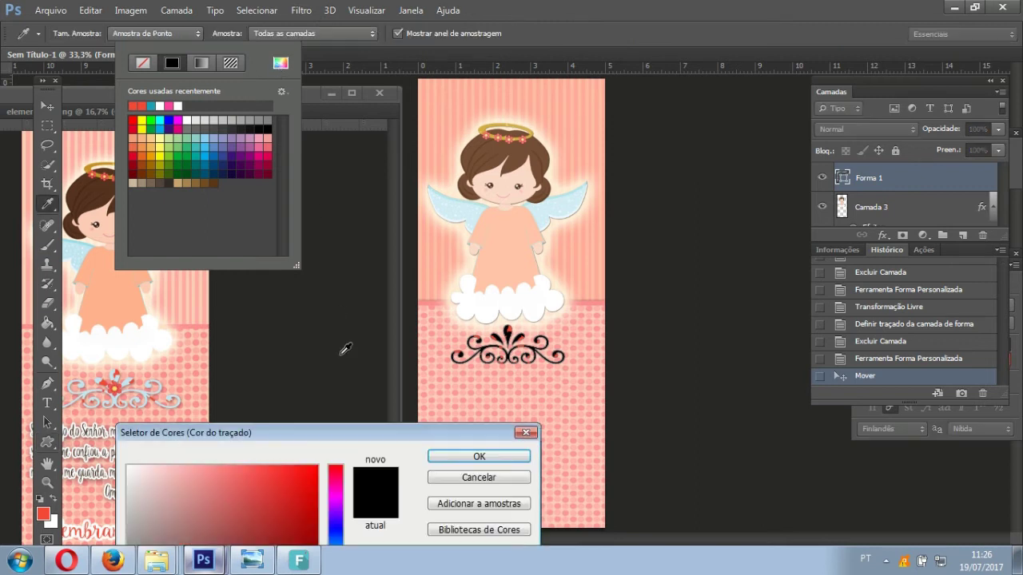
left_click(561, 192)
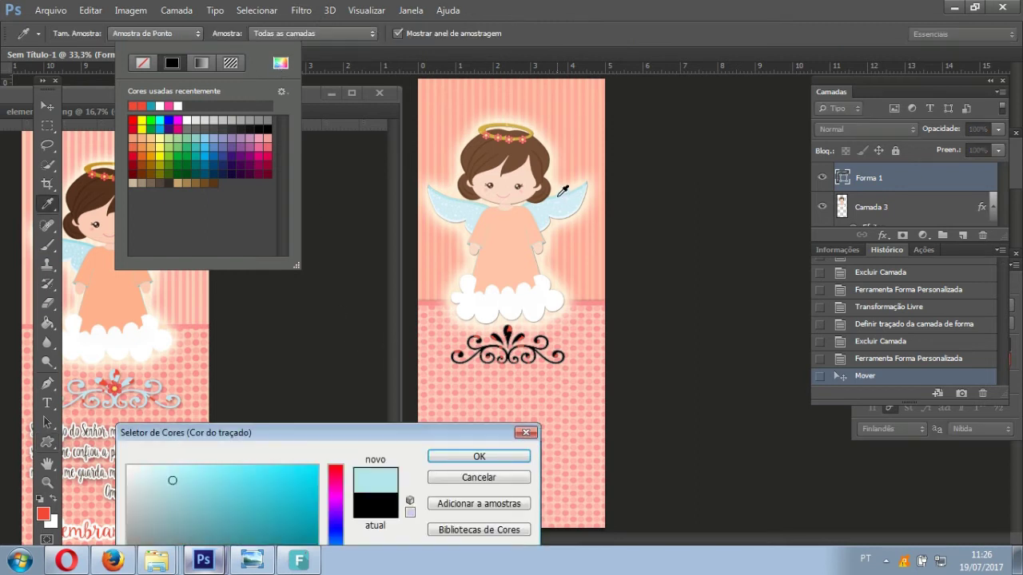
left_click(299, 527)
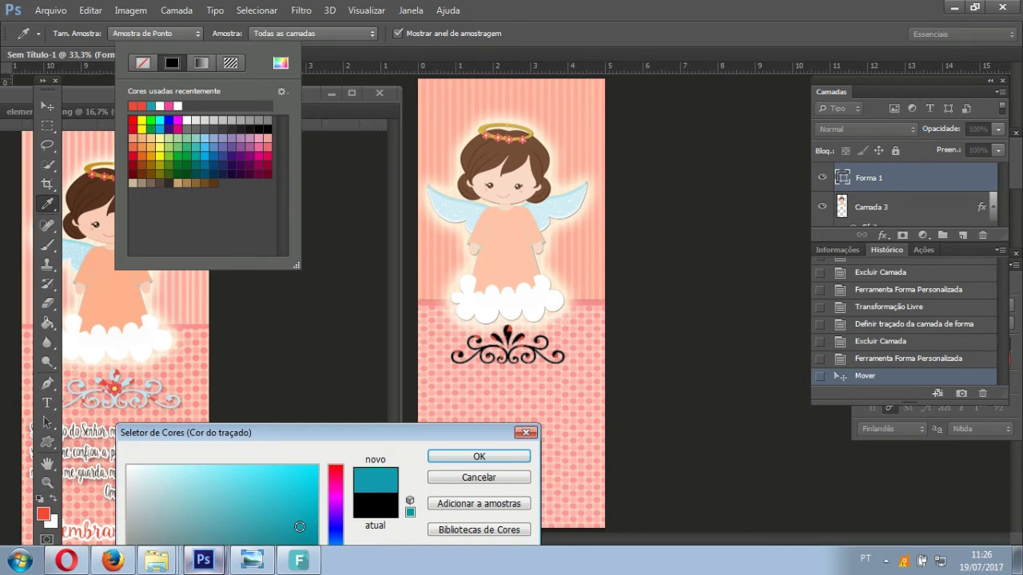
left_click(463, 455)
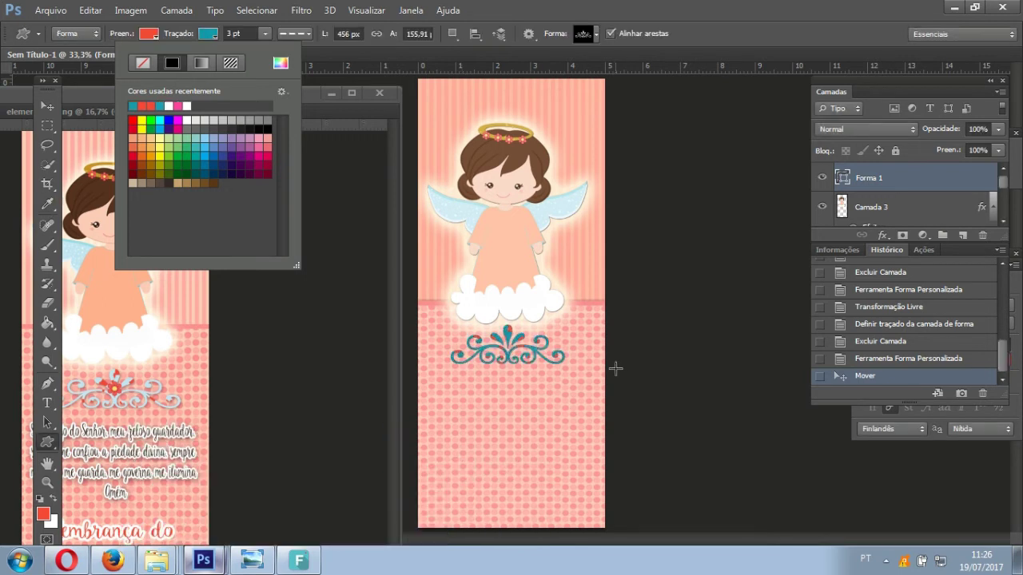
left_click(47, 109)
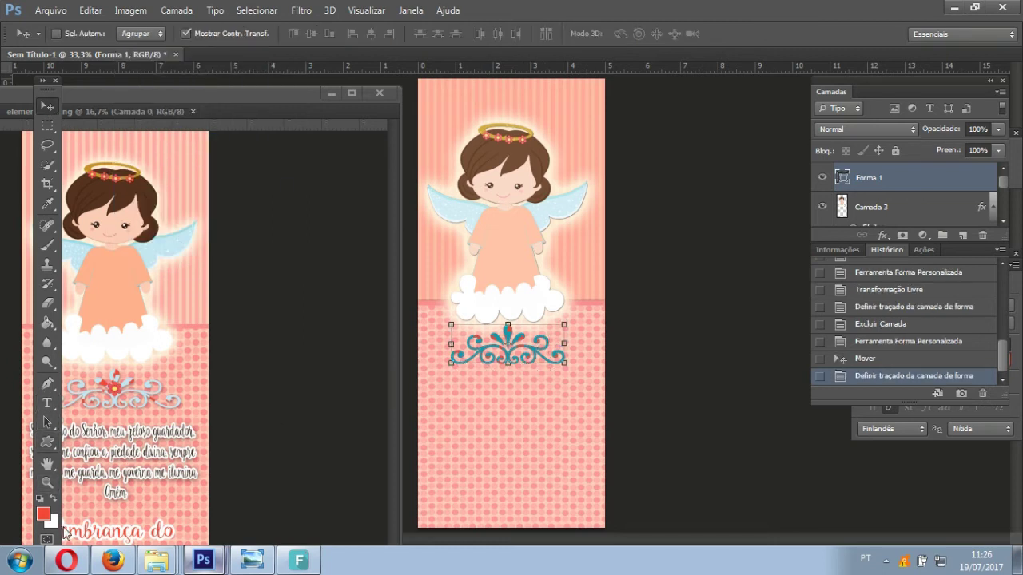
Change the ornament's stroke to a light blue sampled from the angel's wing.
left_click(46, 444)
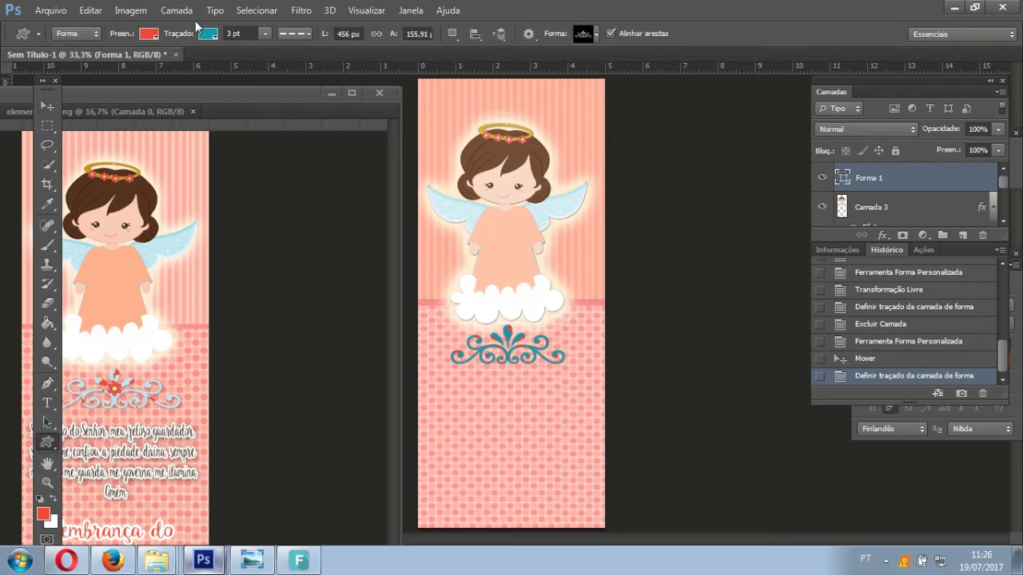
left_click(205, 35)
left_click(280, 63)
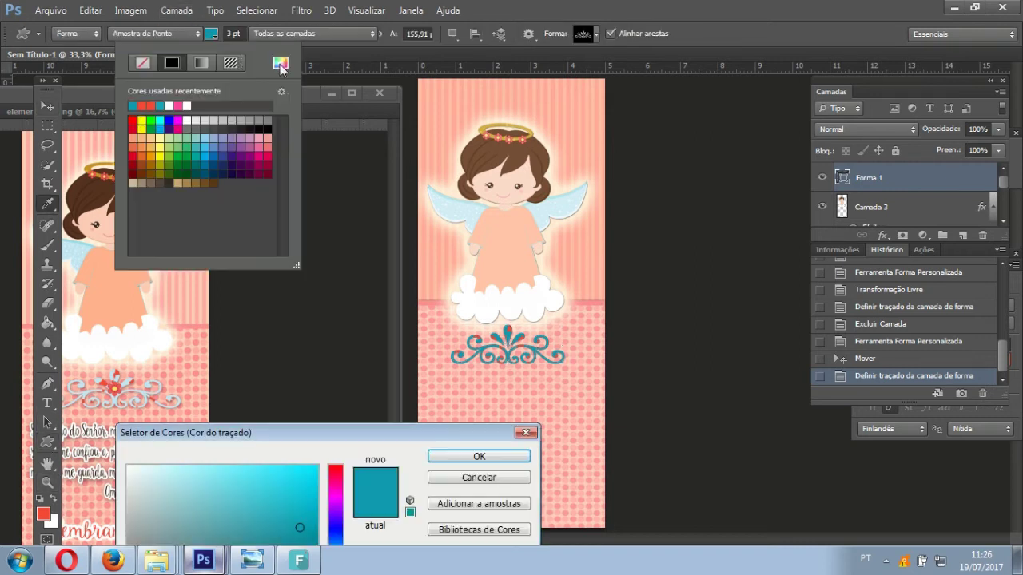
left_click(558, 209)
left_click(550, 208)
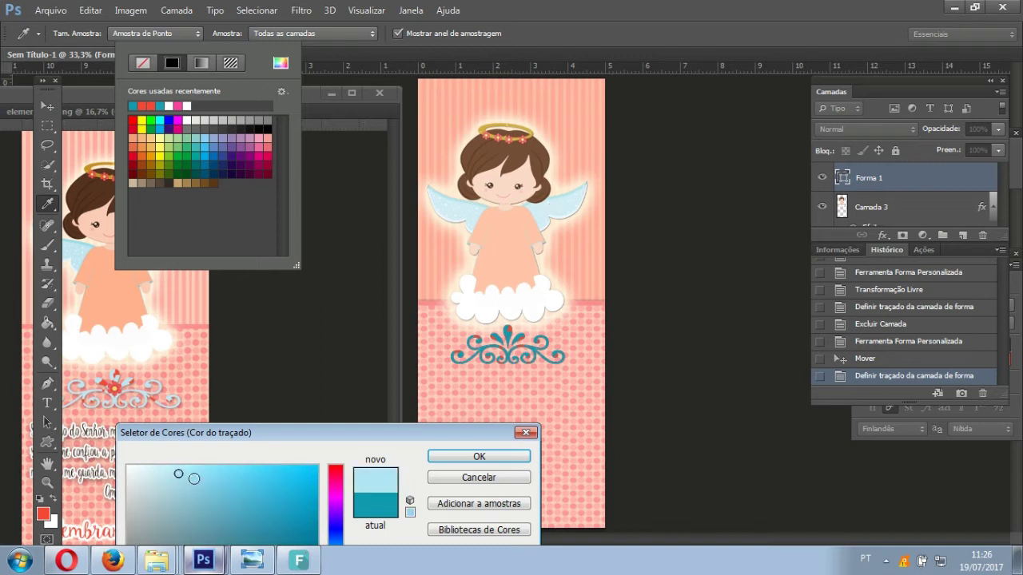
left_click(470, 456)
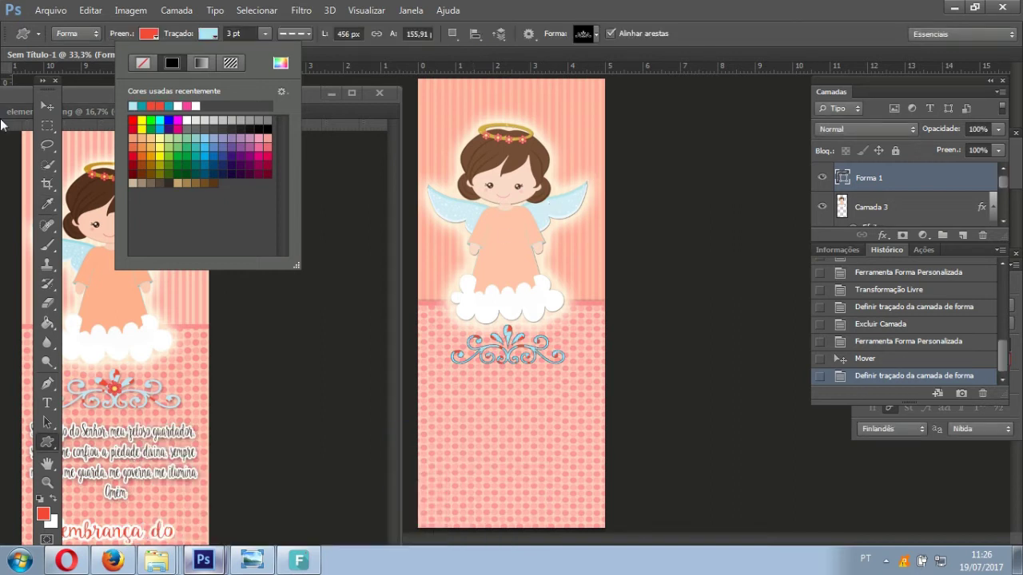
left_click(40, 108)
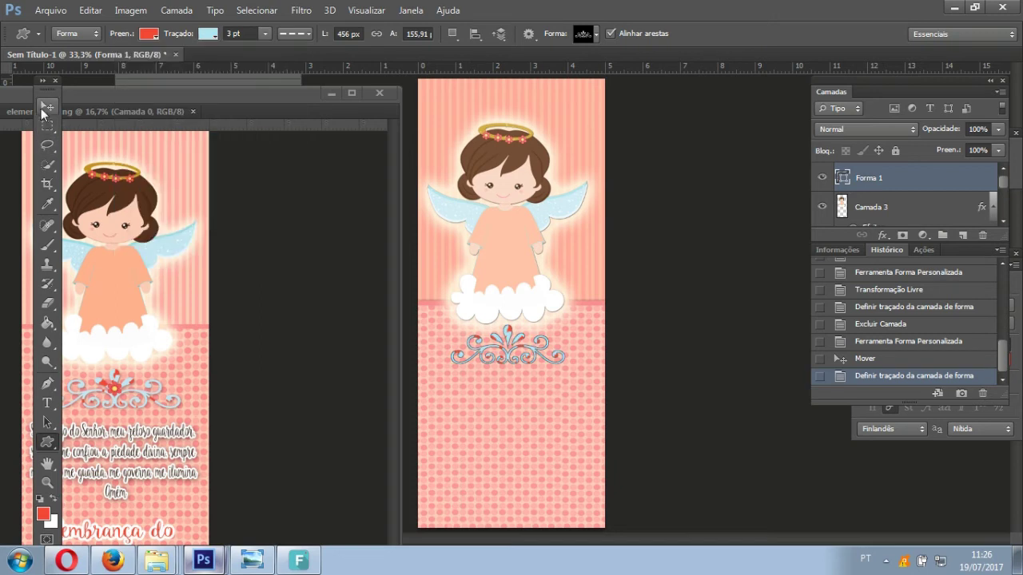
Widen the ornament to about 104.61% and apply the transformation.
left_click(40, 107)
left_click_drag(451, 345, 445, 345)
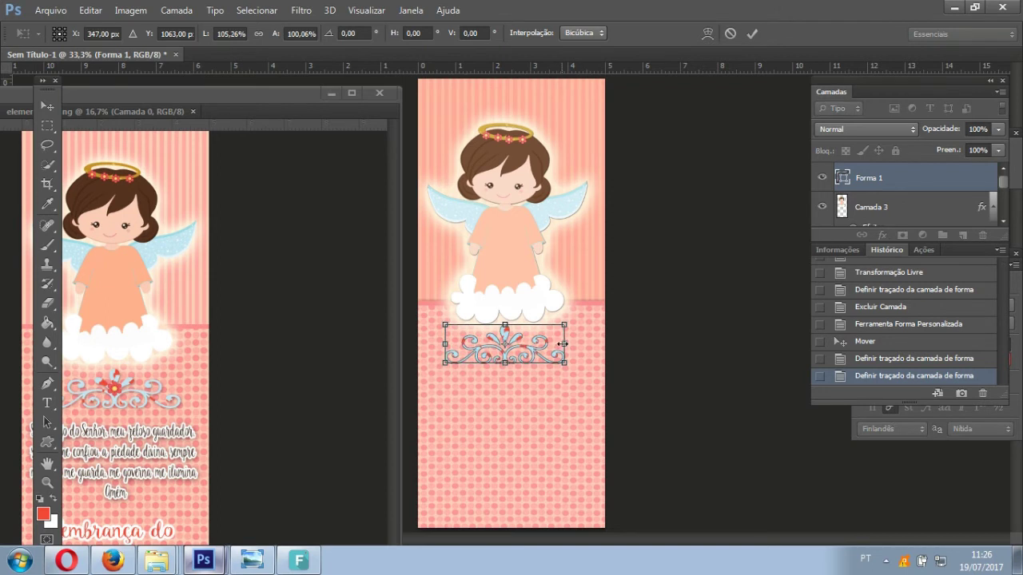
left_click_drag(562, 344, 560, 344)
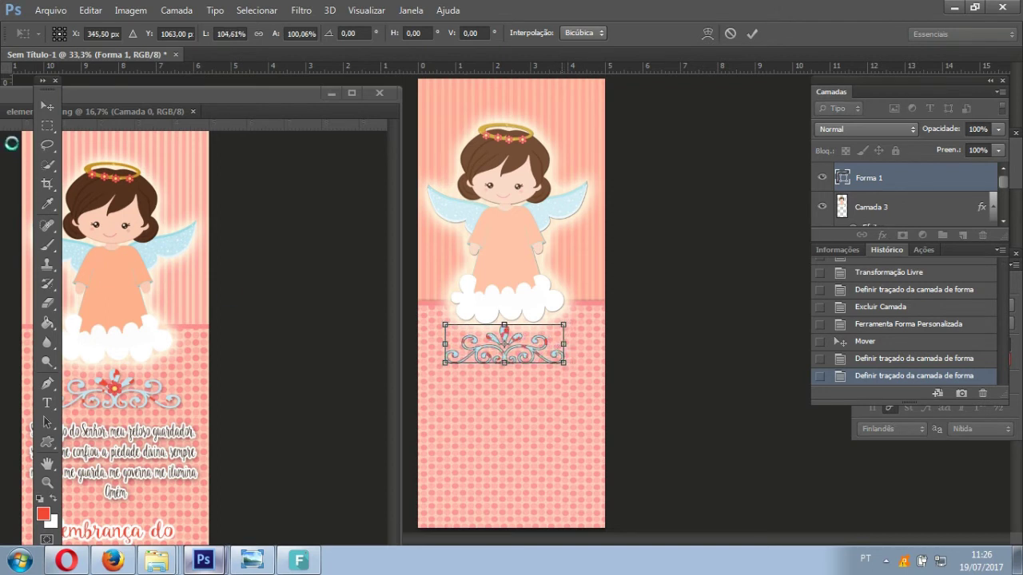
left_click(46, 106)
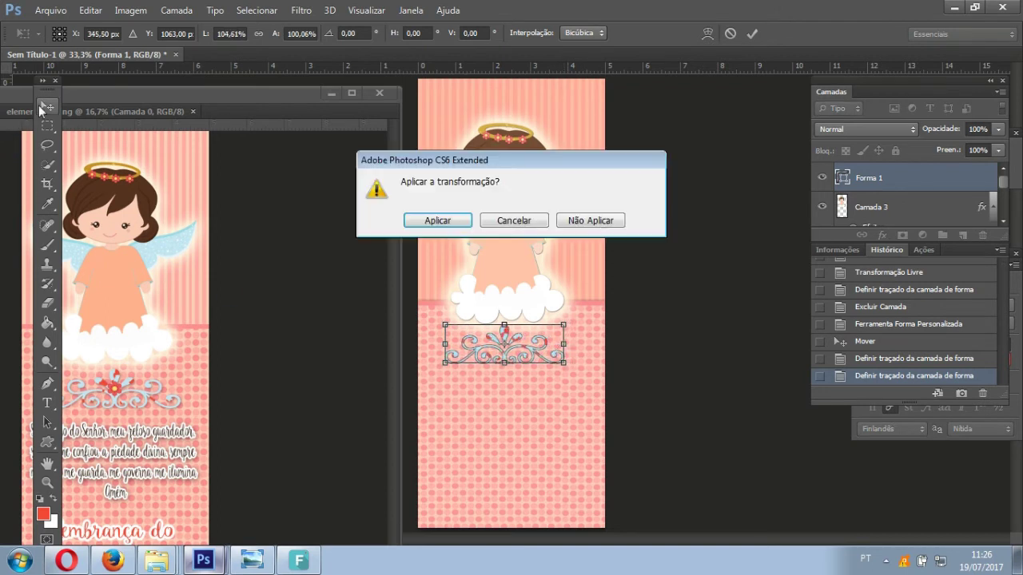
left_click(437, 220)
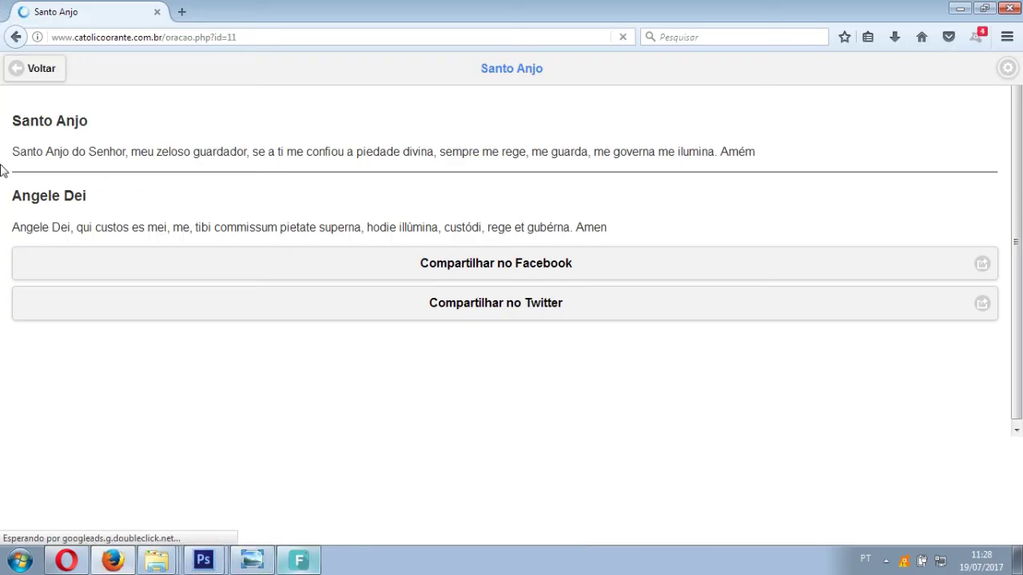
Select the Santo Anjo prayer paragraph in Firefox and return to Photoshop.
mouse_move(9, 152)
left_mouse_down()
mouse_move(668, 132)
mouse_move(767, 146)
mouse_move(763, 160)
left_mouse_up()
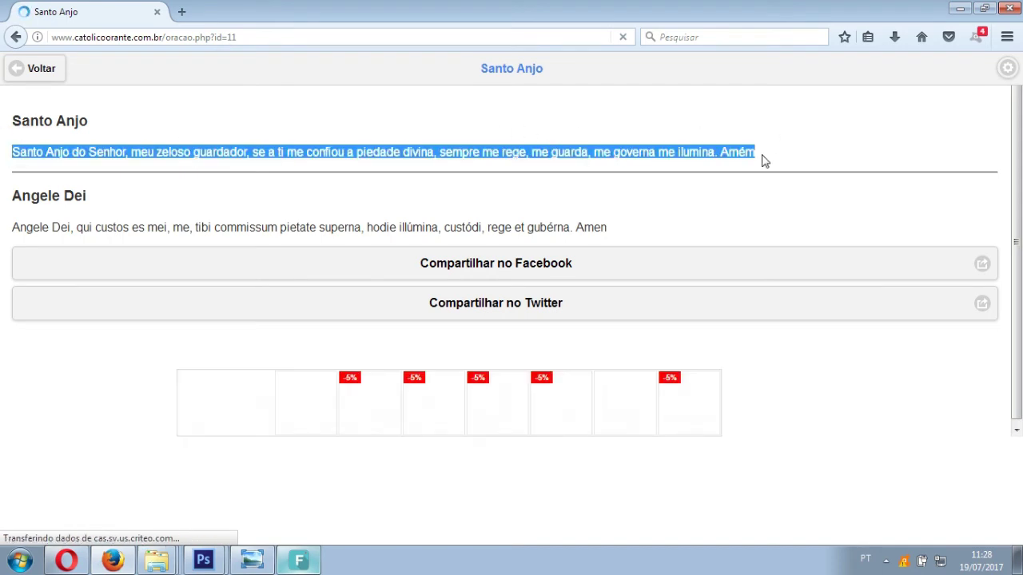
key("alt+Tab")
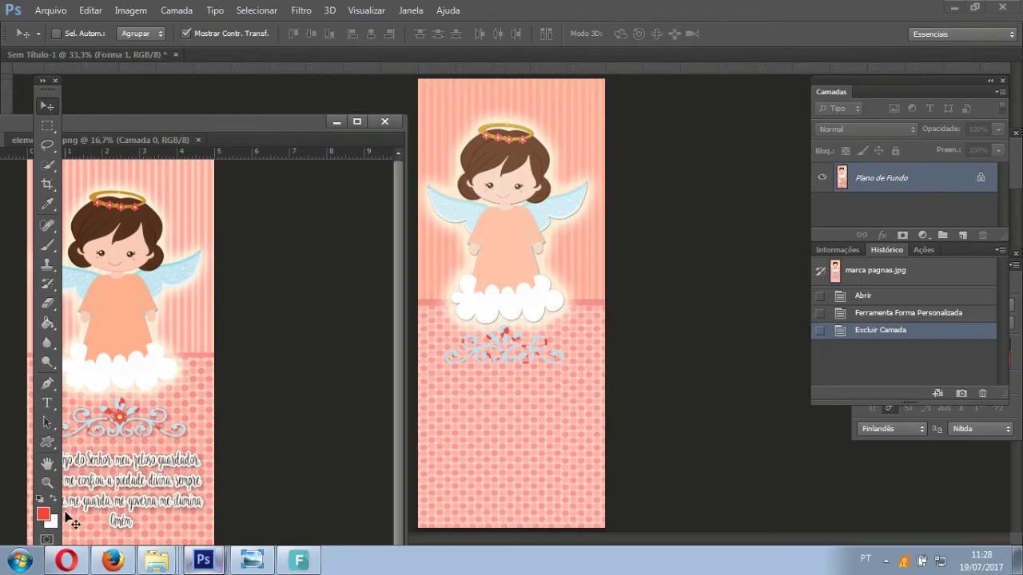
Set the foreground to dark brown #513728 sampled from the angel's hair.
left_click(44, 514)
left_click(525, 153)
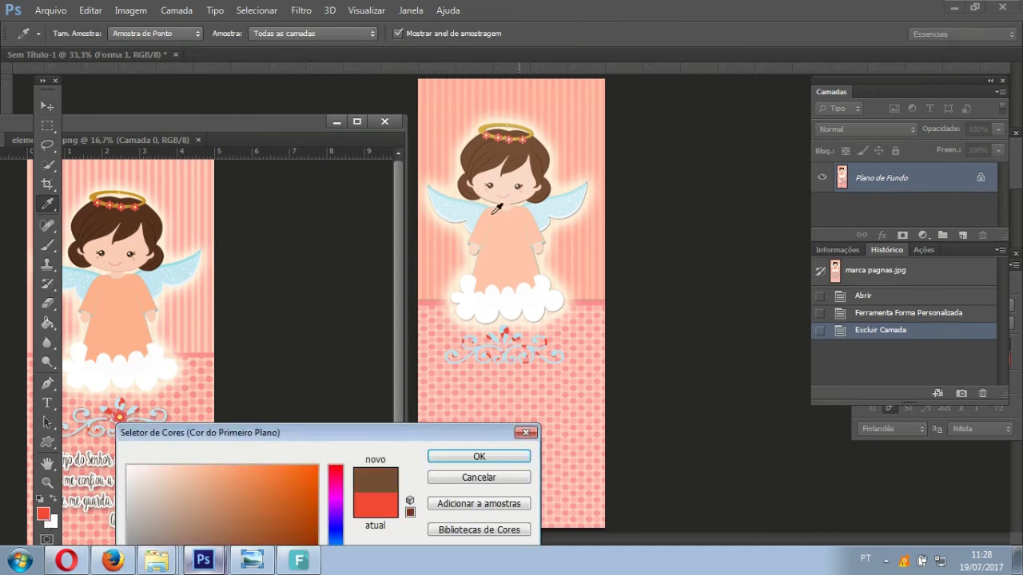
left_click_drag(391, 432, 361, 305)
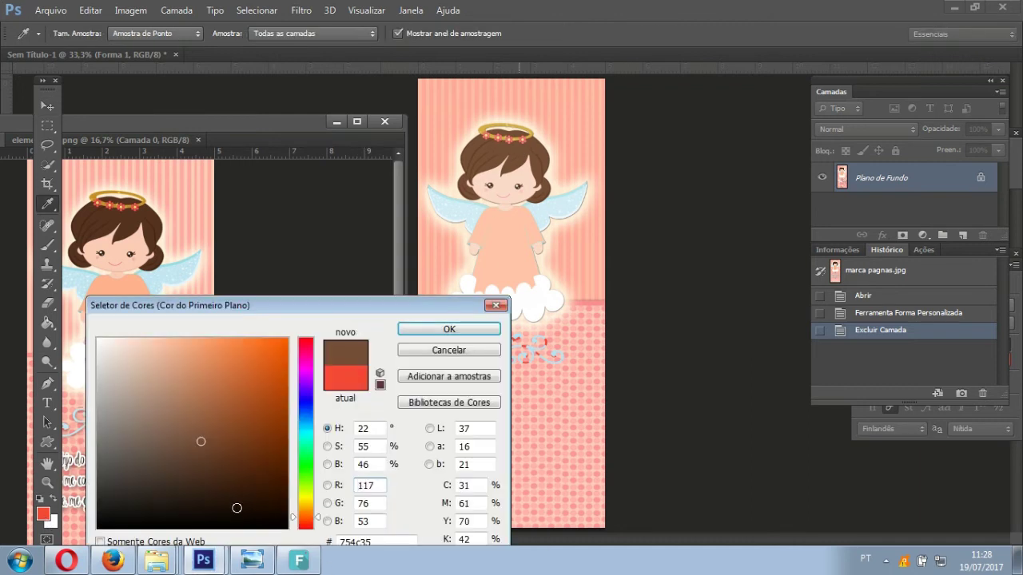
left_click_drag(206, 462, 194, 469)
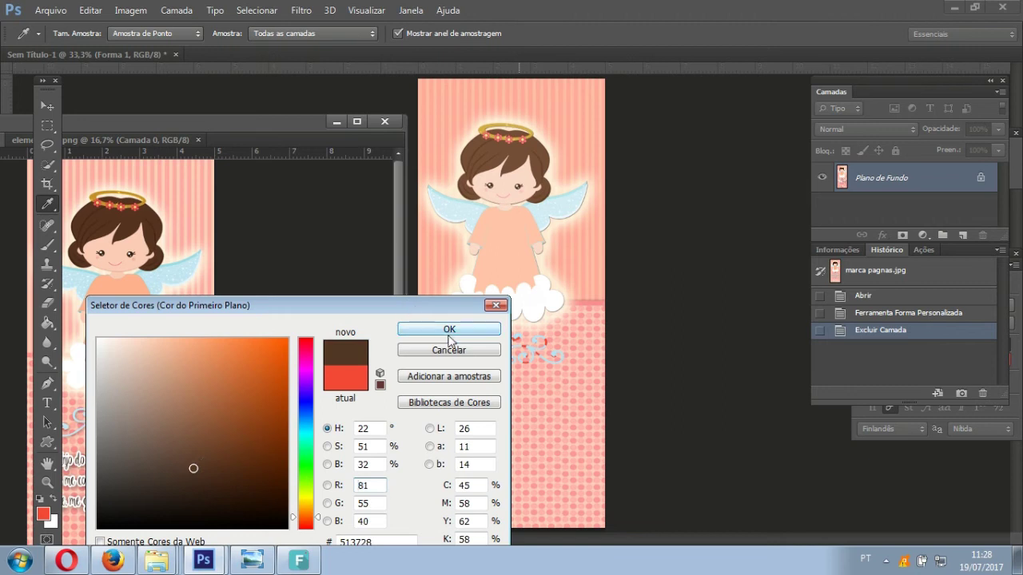
left_click(449, 330)
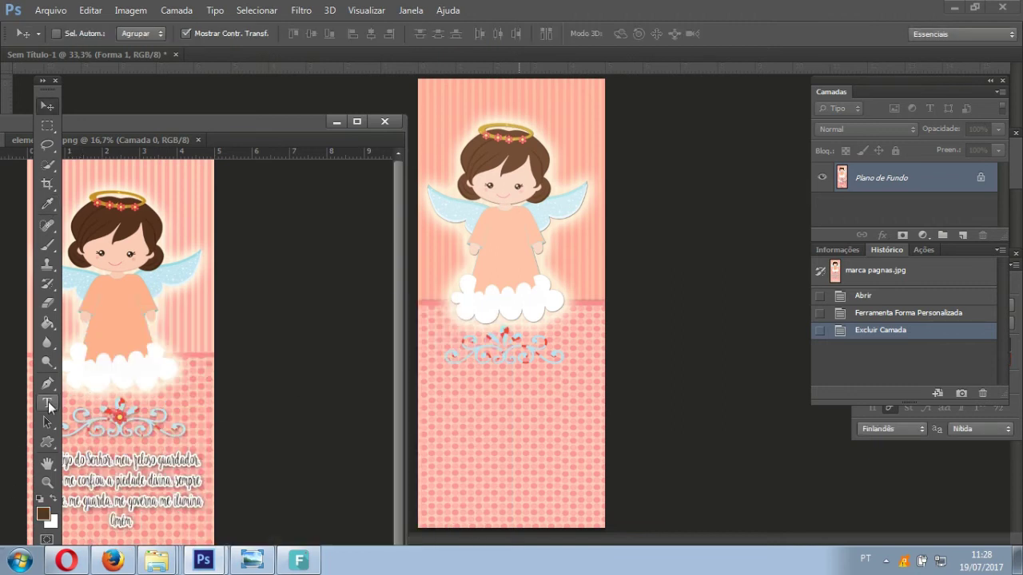
Paste the Santo Anjo prayer into a new text layer below the ornament.
left_click(47, 404)
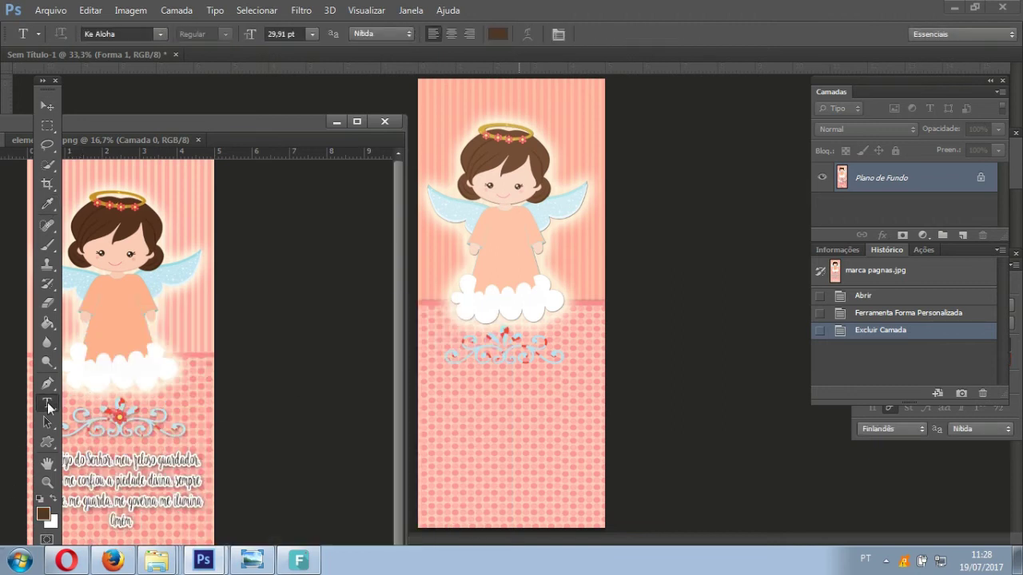
left_click(435, 400)
right_click(435, 397)
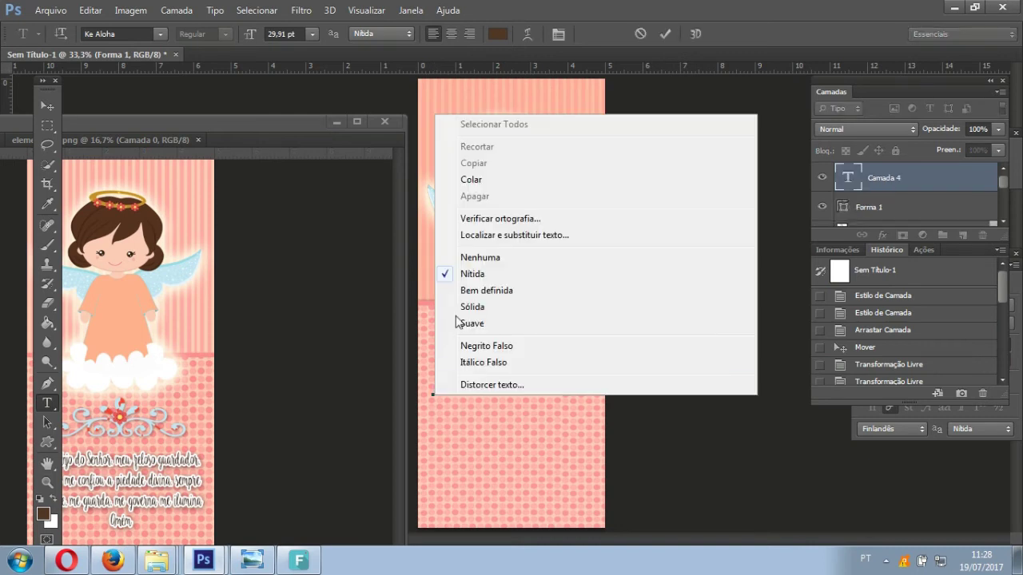
left_click(489, 180)
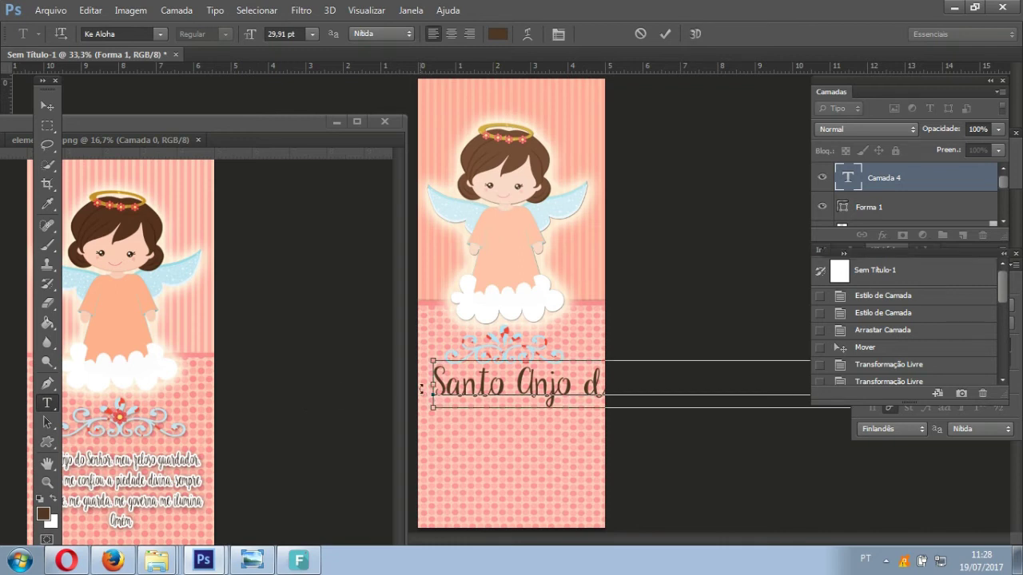
Scale the pasted prayer line down to fit the bookmark width.
key("ctrl+t")
mouse_move(430, 360)
left_mouse_down()
mouse_move(591, 404)
mouse_move(419, 399)
mouse_move(575, 404)
mouse_move(428, 399)
mouse_move(480, 399)
mouse_move(472, 414)
left_mouse_up()
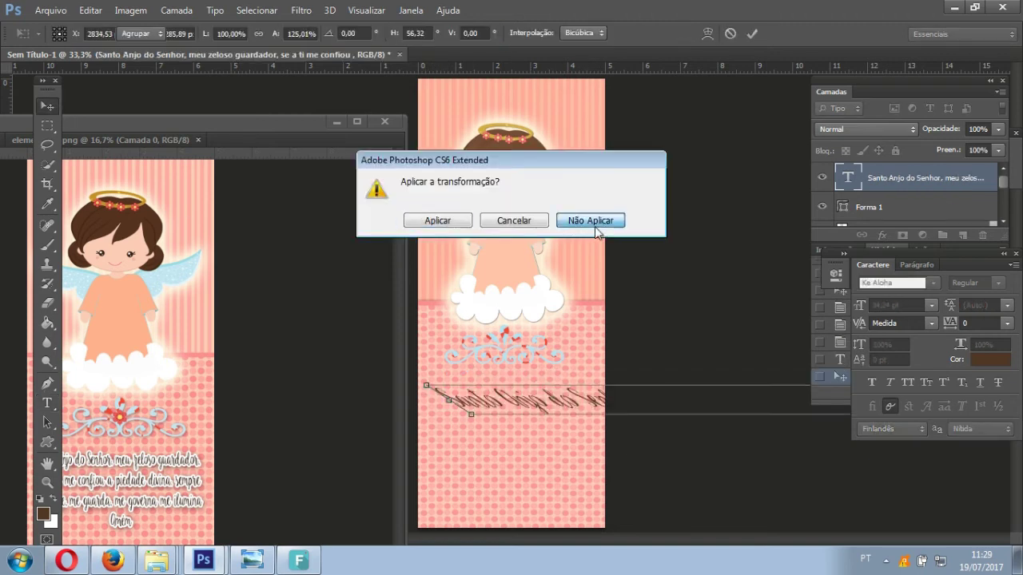
left_click(596, 220)
mouse_move(423, 387)
left_mouse_down()
mouse_move(471, 402)
mouse_move(427, 403)
mouse_move(714, 393)
left_mouse_up()
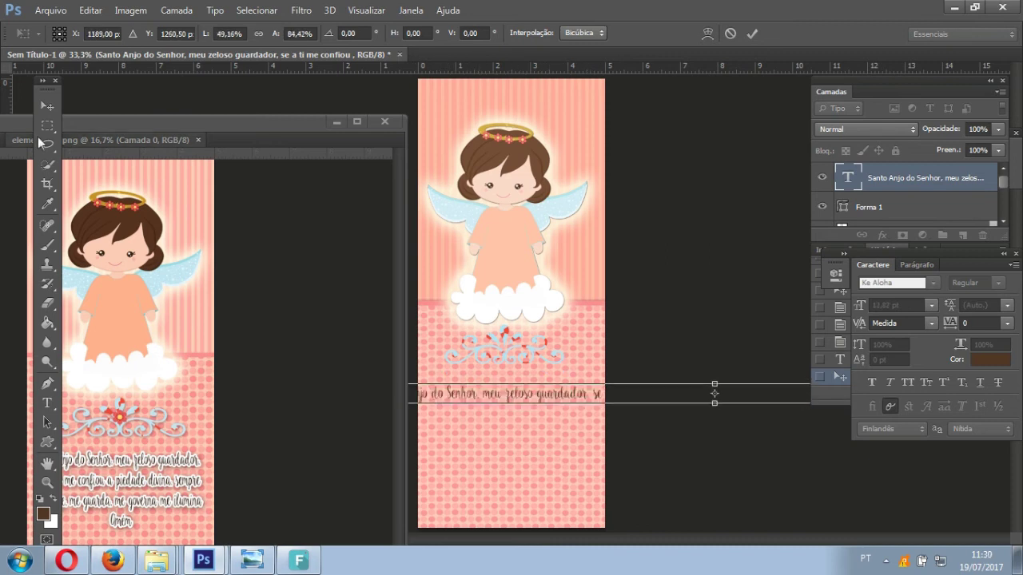
key("Return")
Reflow the prayer into four centred lines ending with Amém.
left_click(47, 402)
left_click(572, 429)
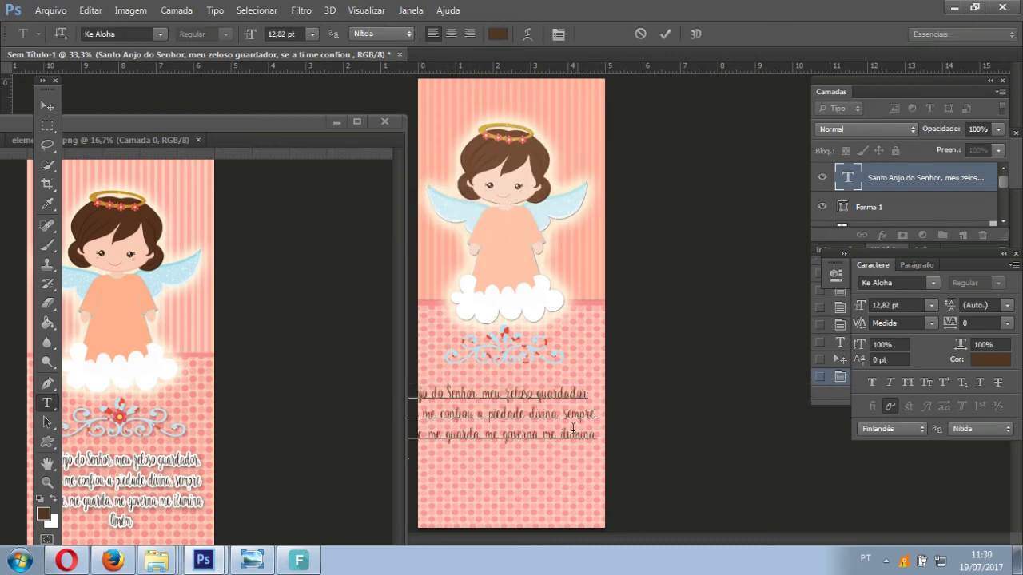
mouse_move(572, 429)
left_mouse_down()
mouse_move(503, 444)
mouse_move(561, 429)
left_mouse_up()
key("ctrl+Return")
key("v")
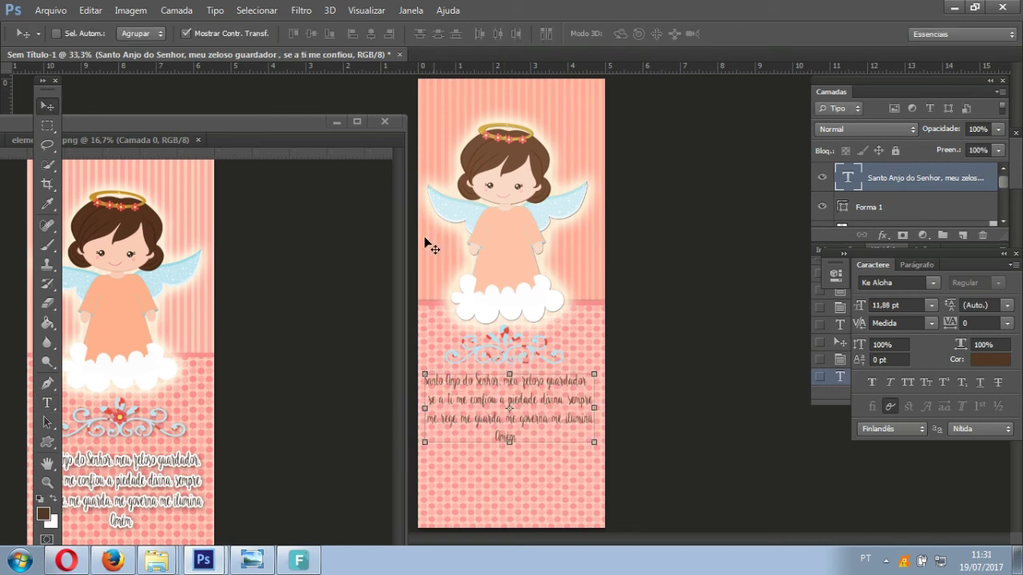
Add a 9 px white stroke, sampled from the cloud, to the prayer text.
double_click(991, 181)
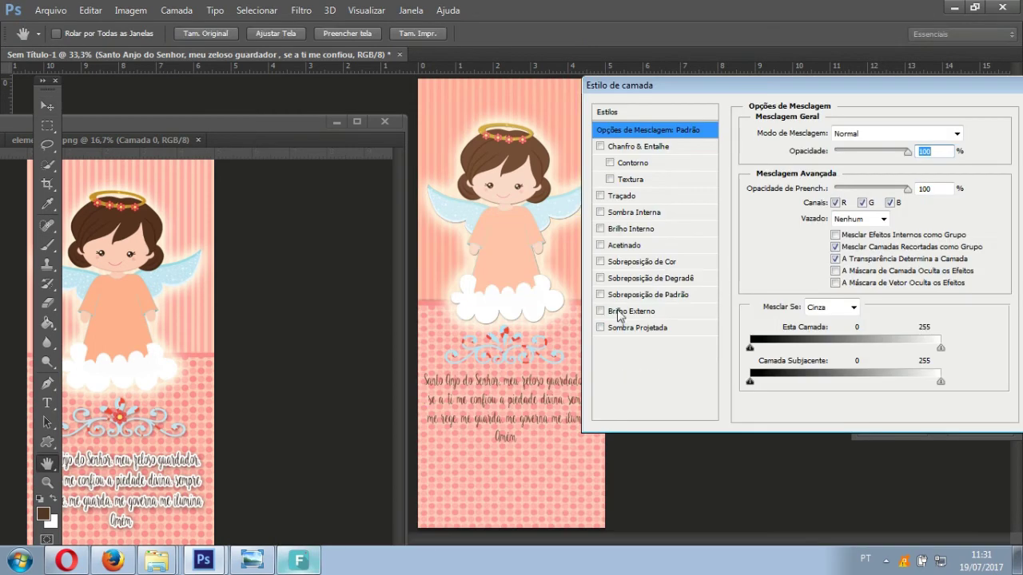
left_click(623, 199)
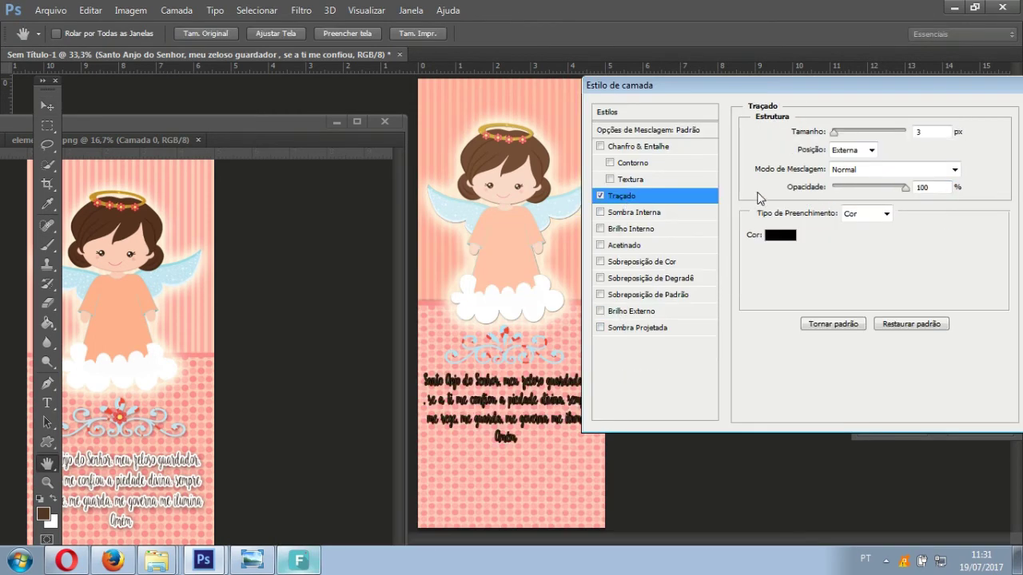
left_click_drag(834, 132, 839, 132)
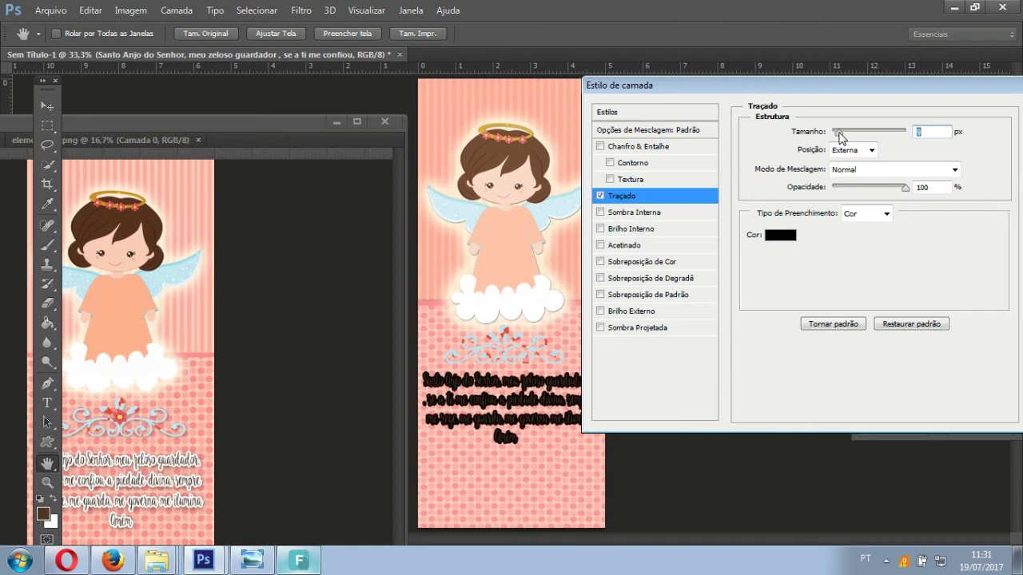
left_click(772, 237)
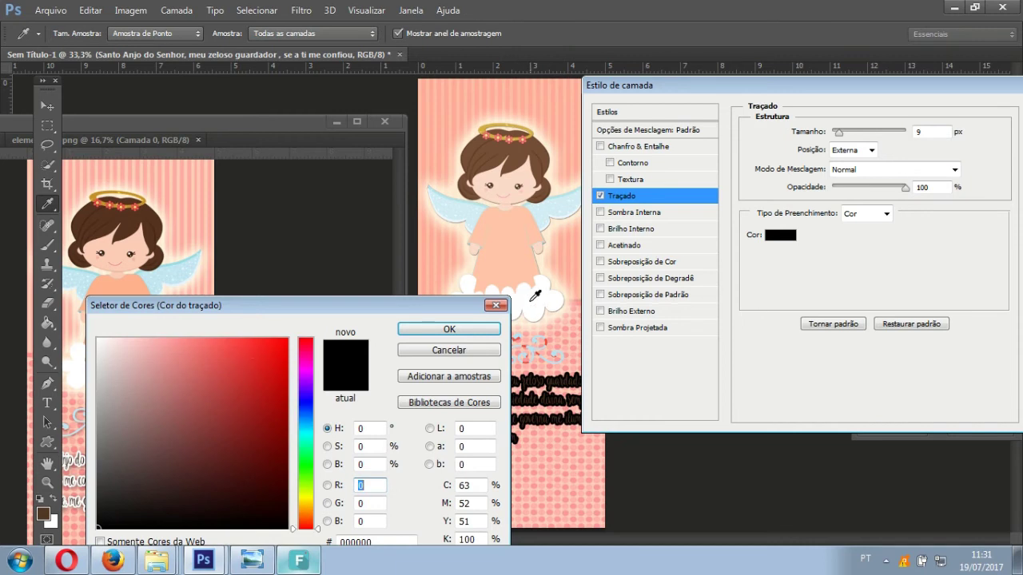
left_click(532, 300)
left_click(444, 329)
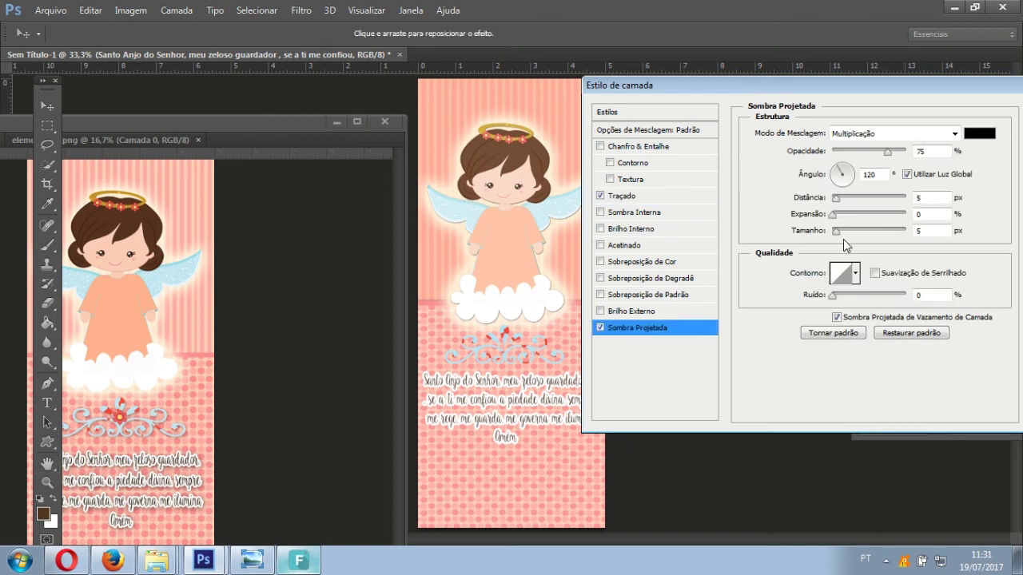
Add a drop shadow with size 32 and 13% spread, then apply the styles.
left_click_drag(836, 231, 846, 232)
left_click(841, 214)
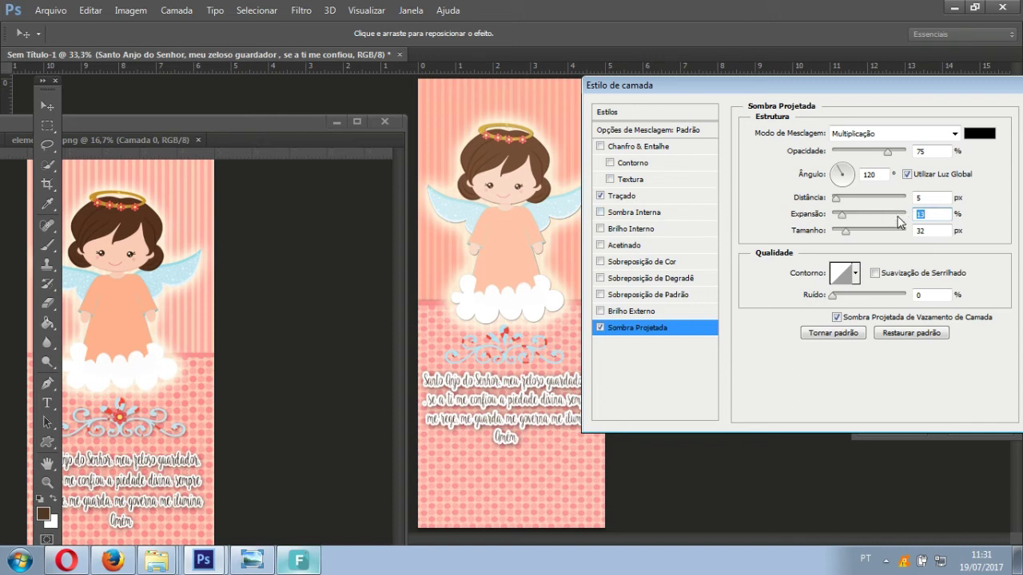
left_click_drag(943, 85, 810, 82)
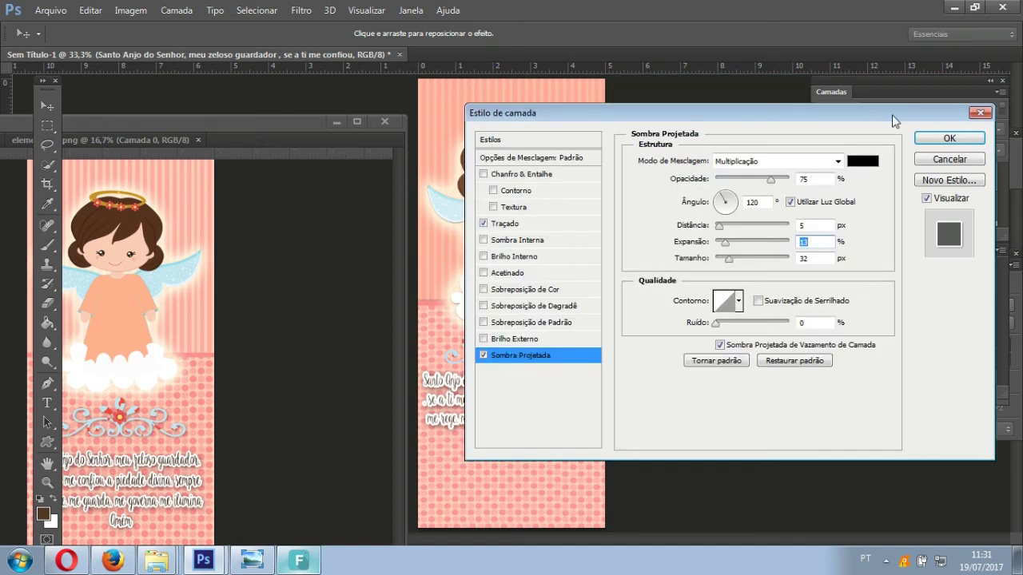
left_click(947, 62)
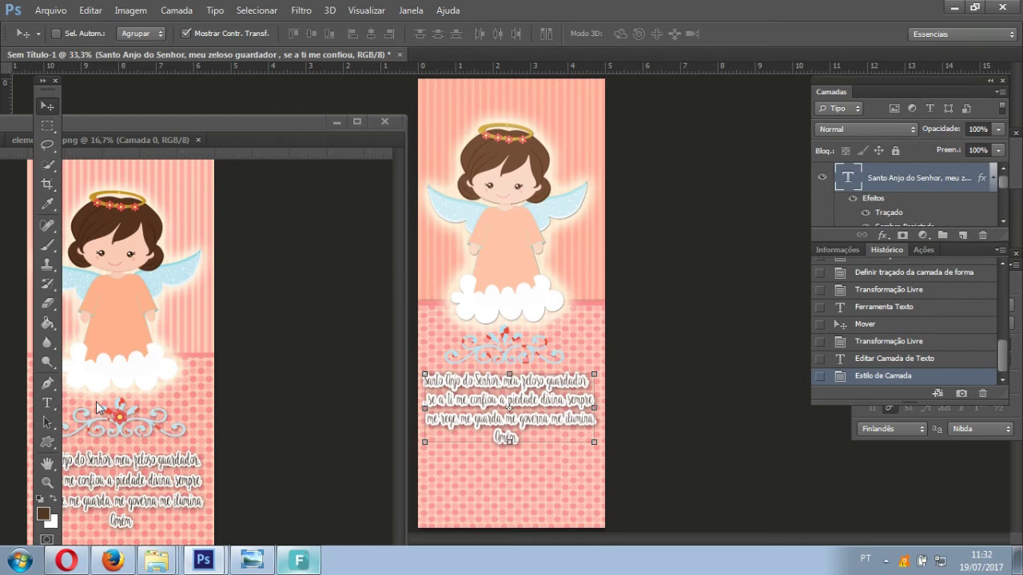
Change the prayer text font to Always In My Heart.
left_click(47, 403)
left_click(430, 398)
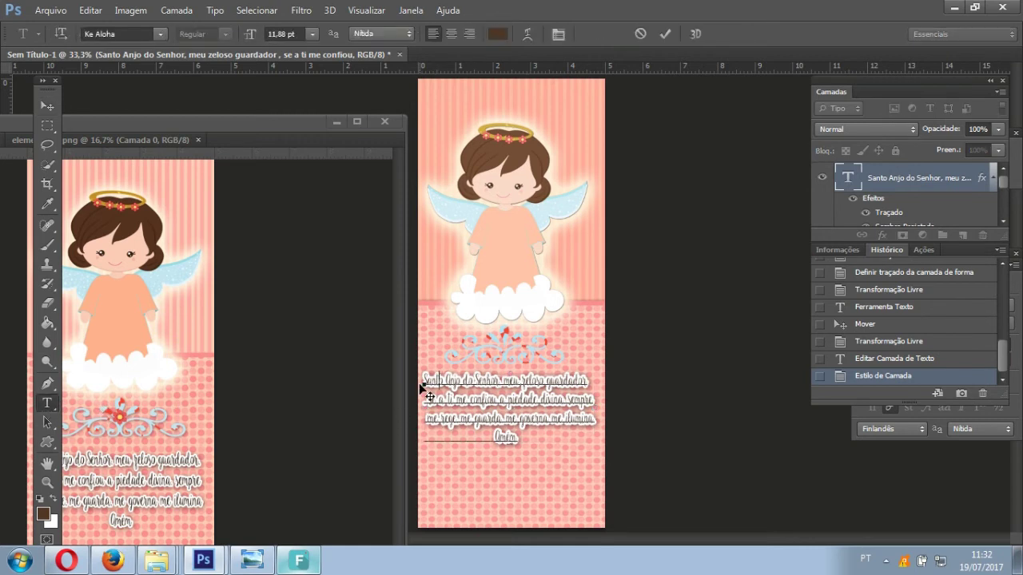
mouse_move(423, 377)
left_mouse_down()
mouse_move(620, 411)
mouse_move(604, 448)
left_mouse_up()
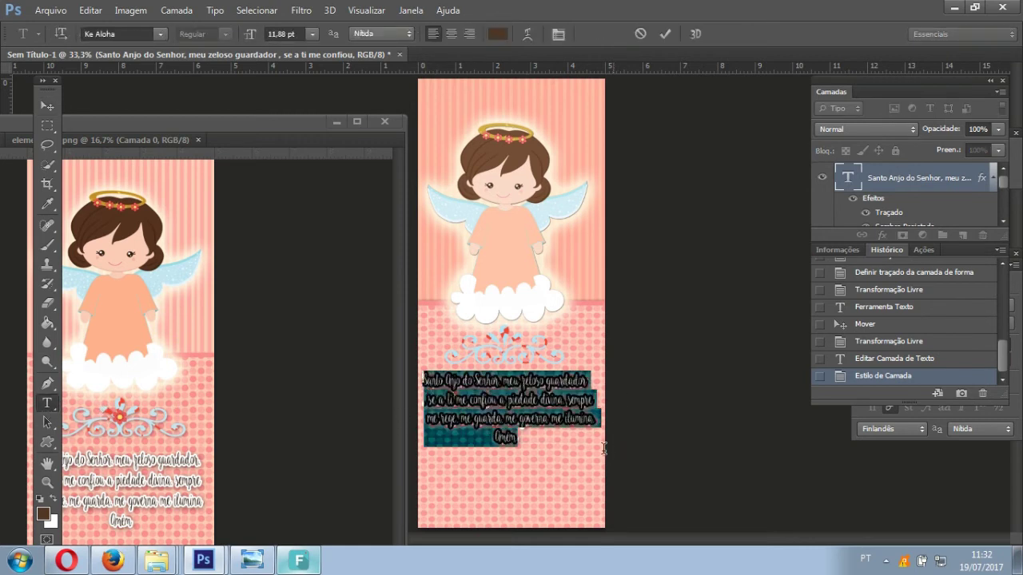
left_click(160, 34)
mouse_move(290, 239)
left_mouse_down()
mouse_move(285, 86)
mouse_move(276, 80)
left_mouse_up()
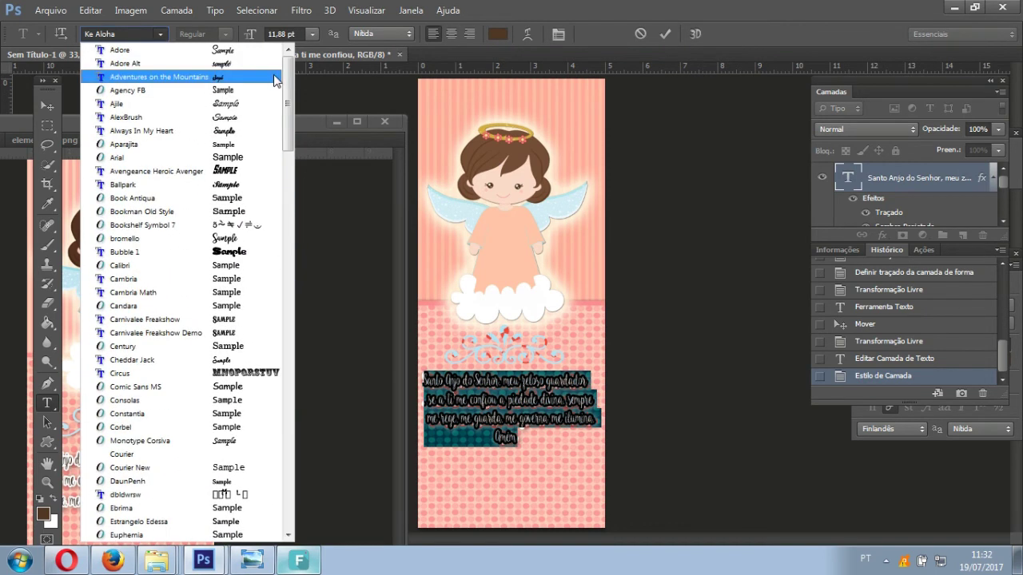
left_click(236, 132)
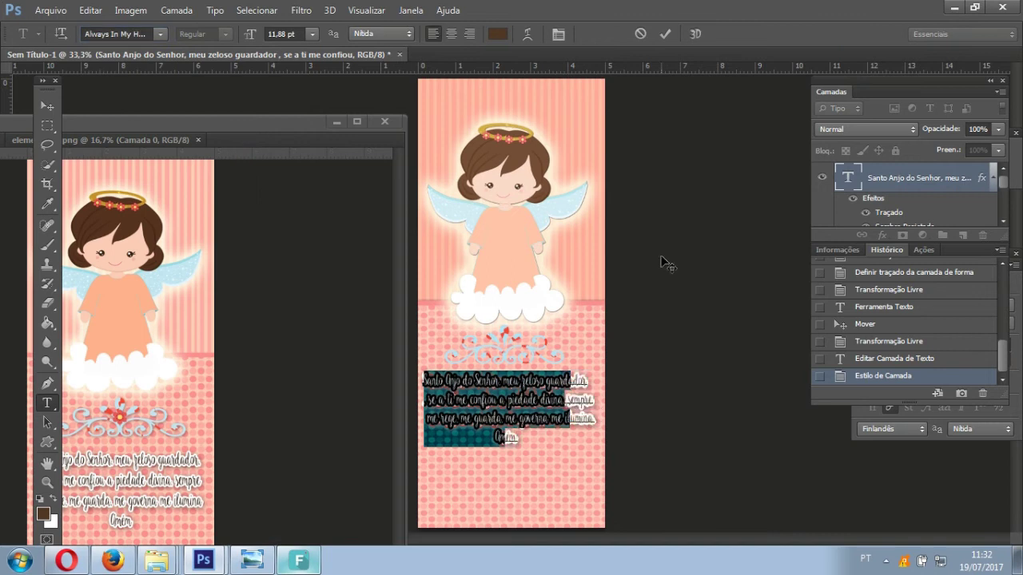
left_click(452, 392)
Enlarge the prayer to about 12.7 pt and remove the second line's leading space.
key("ctrl")
left_click_drag(591, 372, 597, 369)
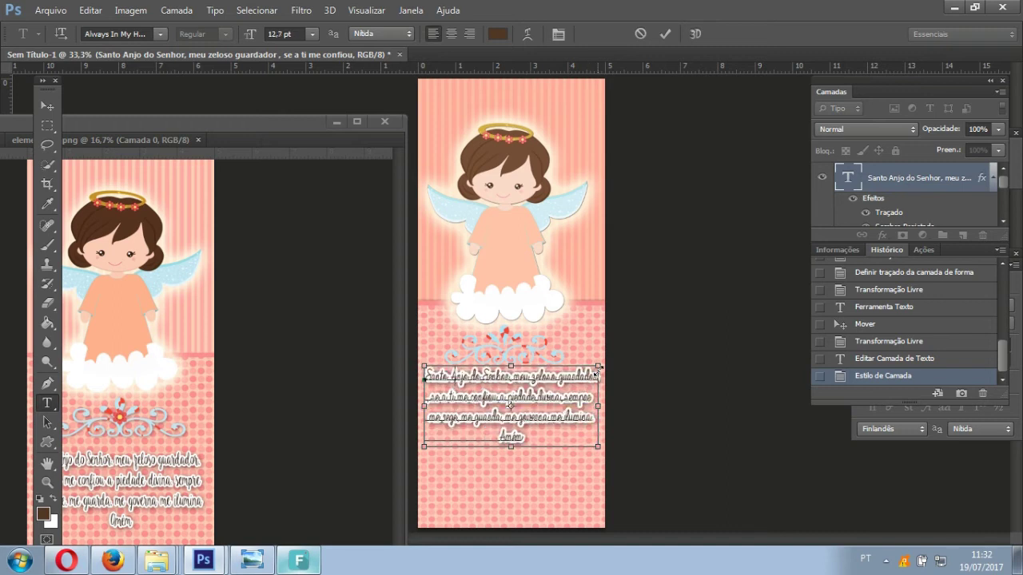
left_click_drag(431, 443, 428, 441)
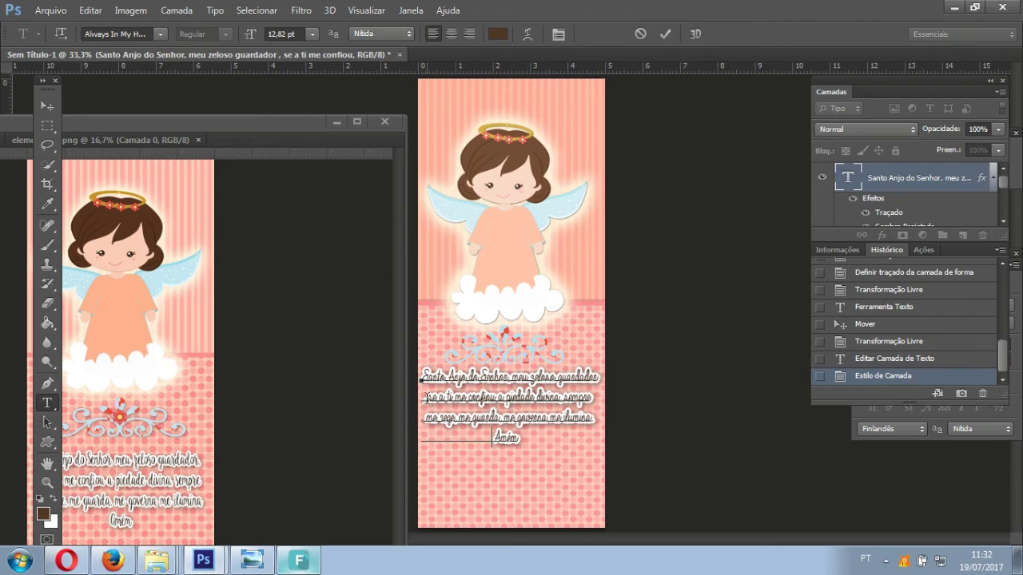
left_click(425, 397)
key("Delete")
Move the prayer slightly lower and bring the whole elemento 37.png reference into view.
left_click(47, 106)
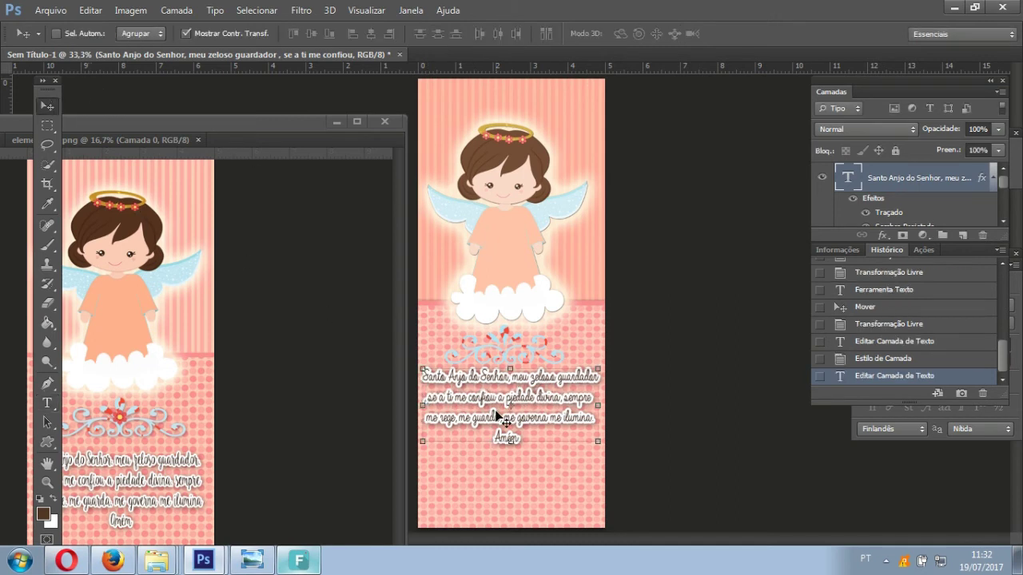
left_click_drag(544, 404, 544, 415)
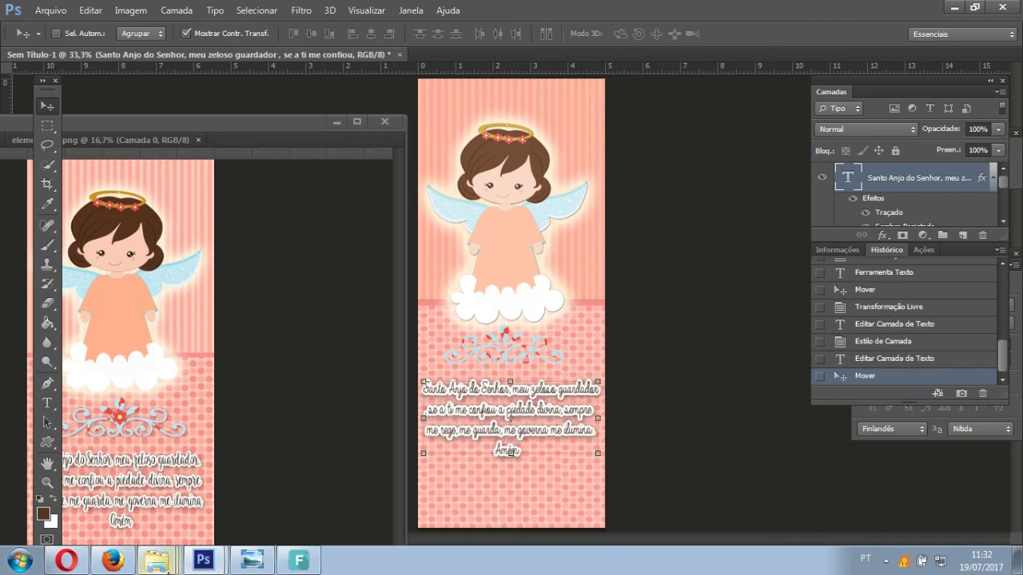
left_click(208, 168)
left_click_drag(210, 121, 210, 43)
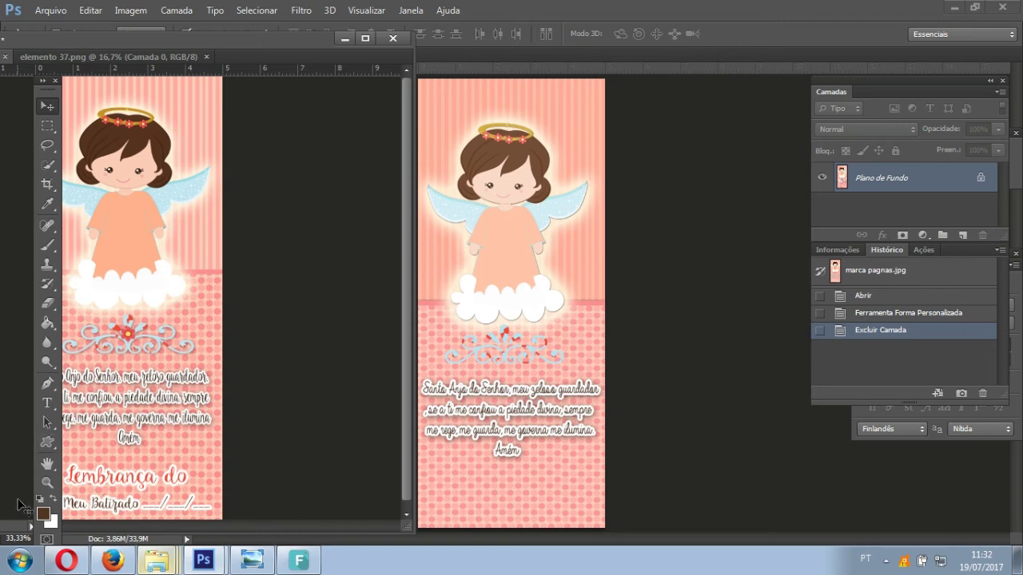
Set the foreground colour to the red sampled from the reference heading.
left_click(43, 512)
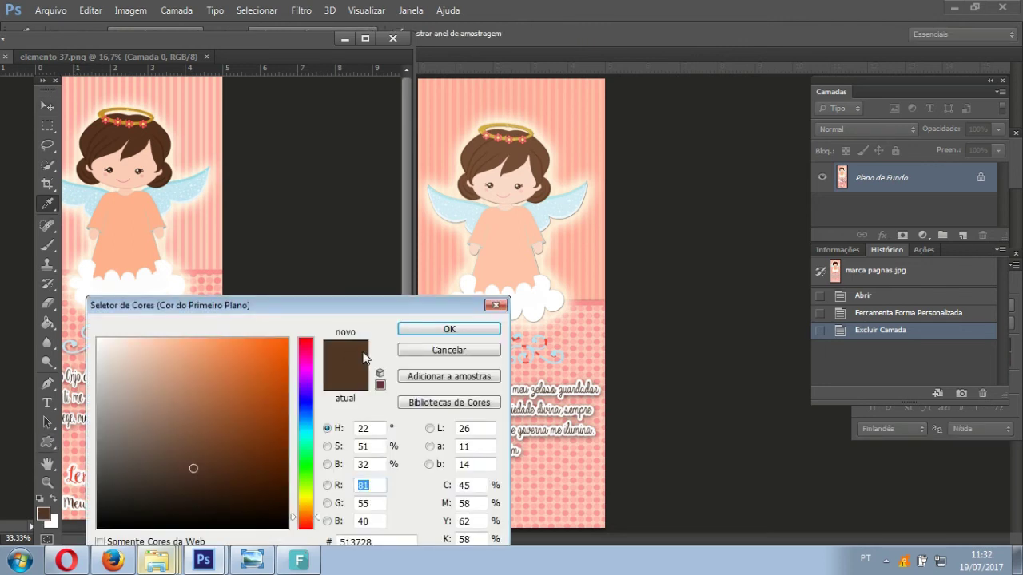
left_click(75, 474)
left_click(449, 329)
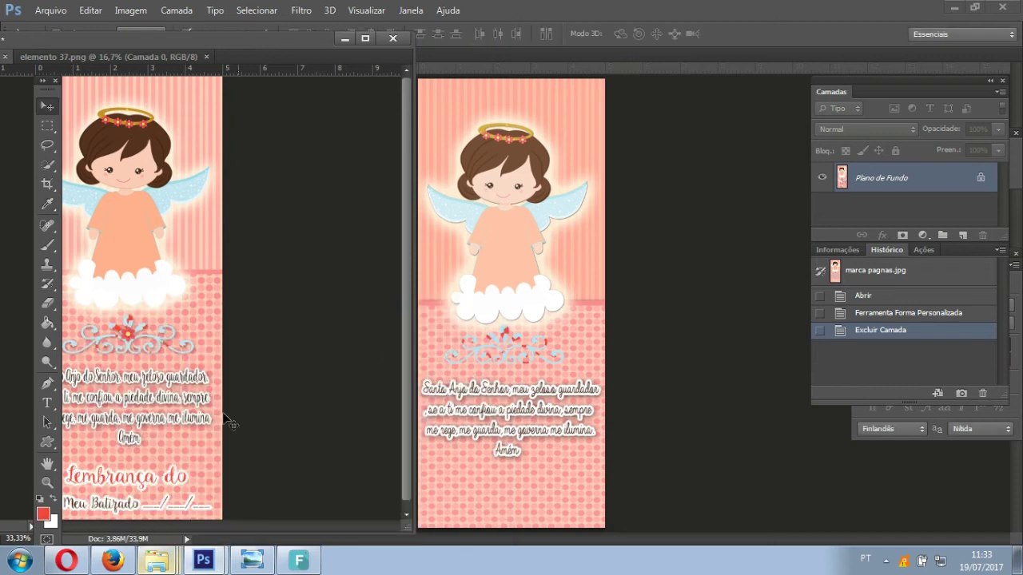
Start a new text layer, Camada 4, below the prayer on the bookmark.
left_click(48, 403)
left_click(449, 484)
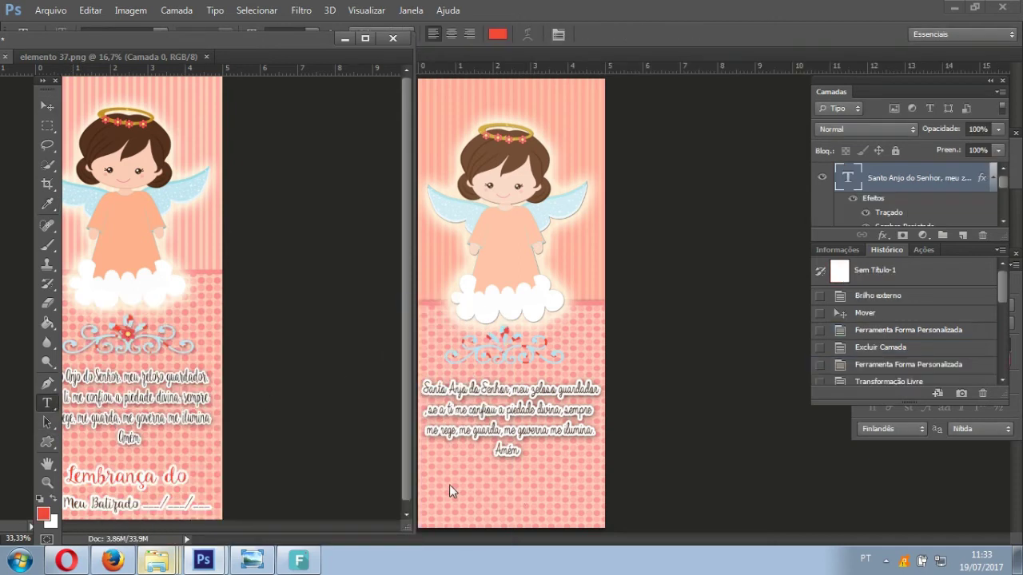
left_click(452, 476)
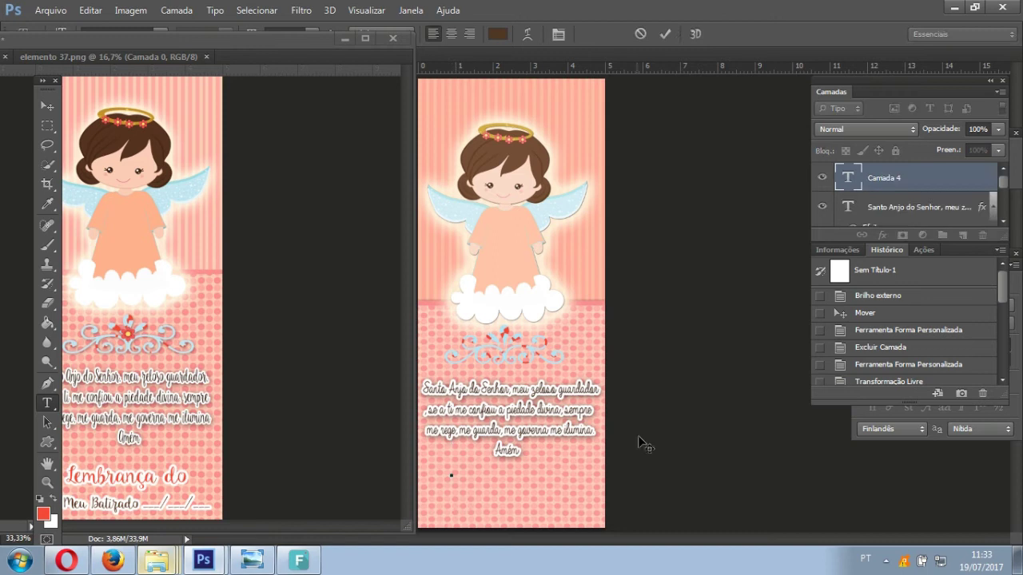
Type the 'Lembrança do' heading and colour it red #F44937.
type("Lembrança")
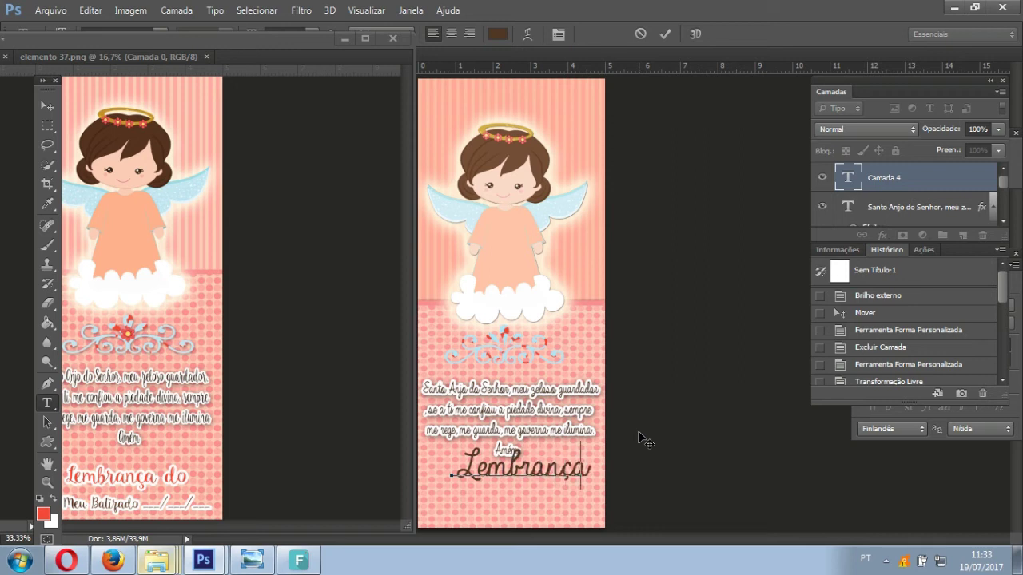
type(" do")
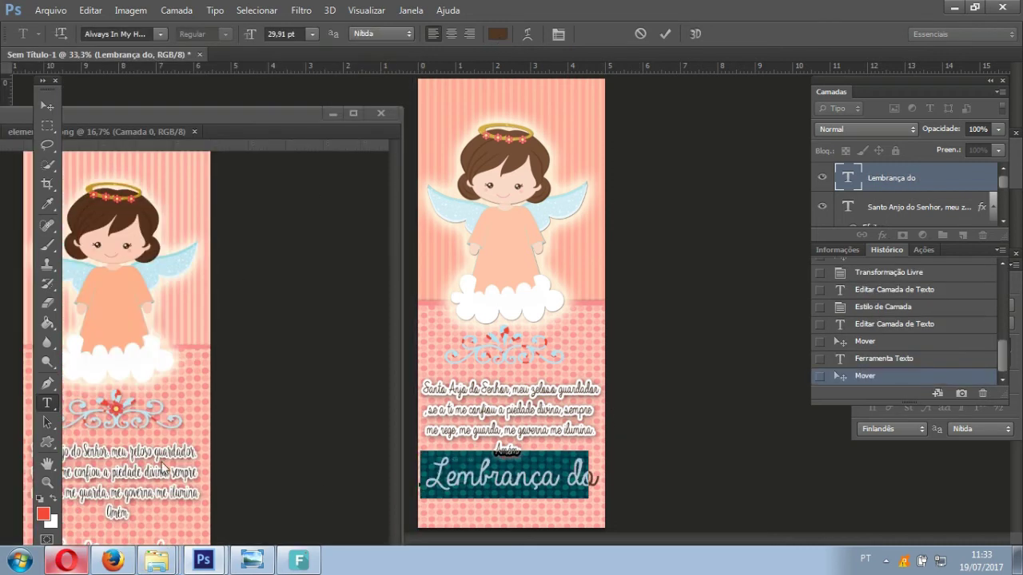
left_click(497, 34)
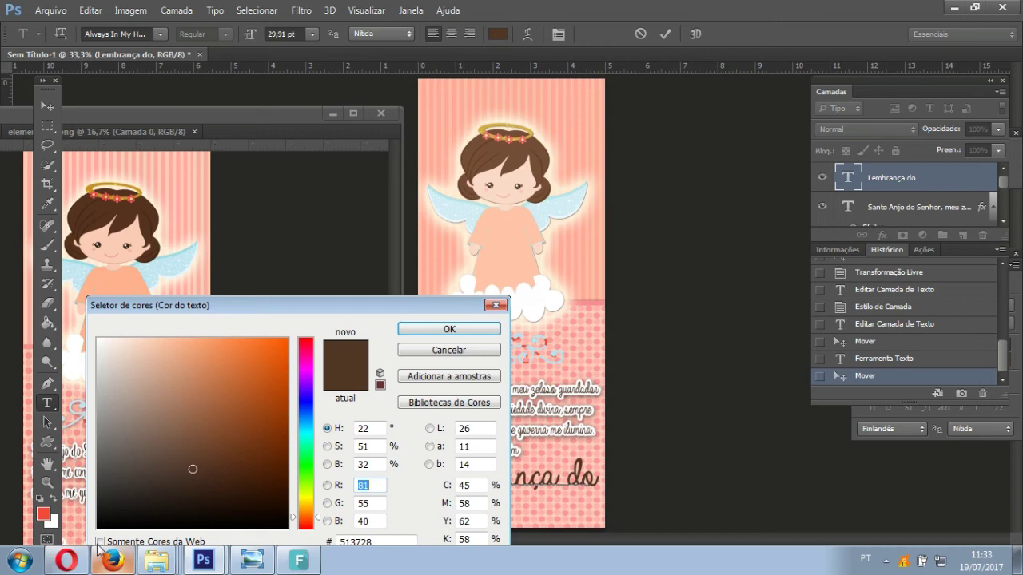
key("ctrl+v")
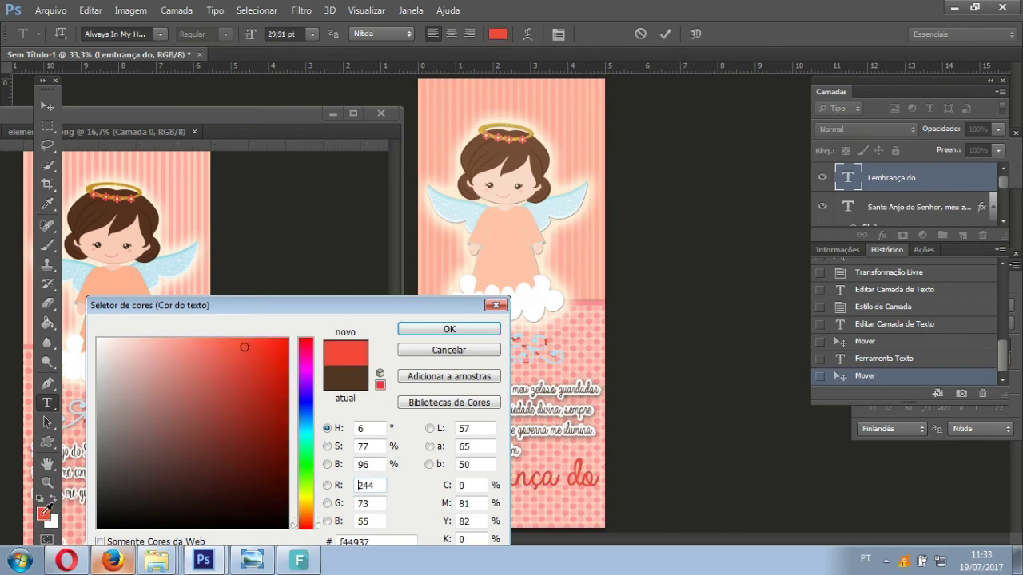
left_click(449, 330)
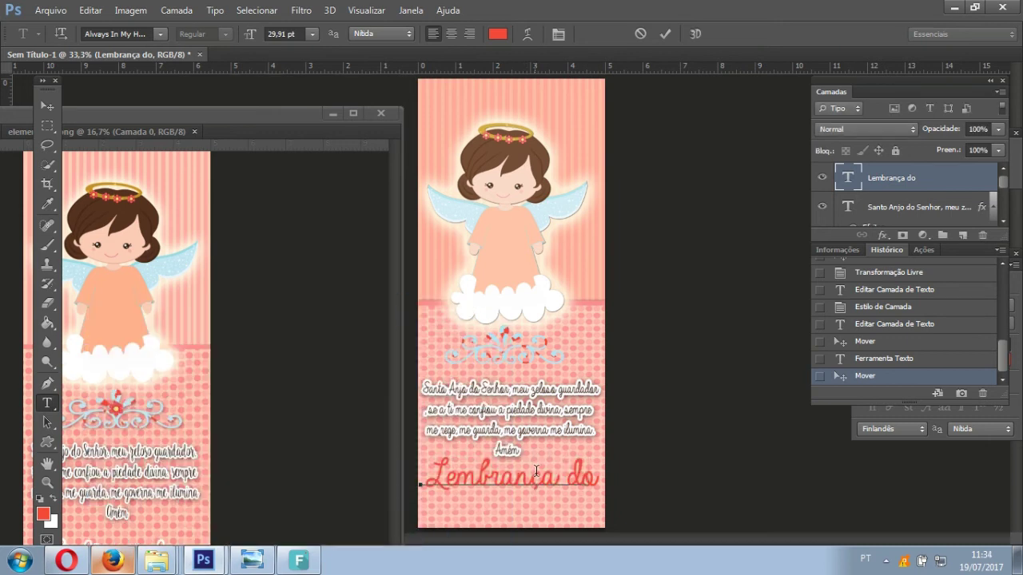
Scale the heading down to about 22.84 pt and centre it under the prayer.
left_click(570, 478)
left_click_drag(570, 477, 555, 488)
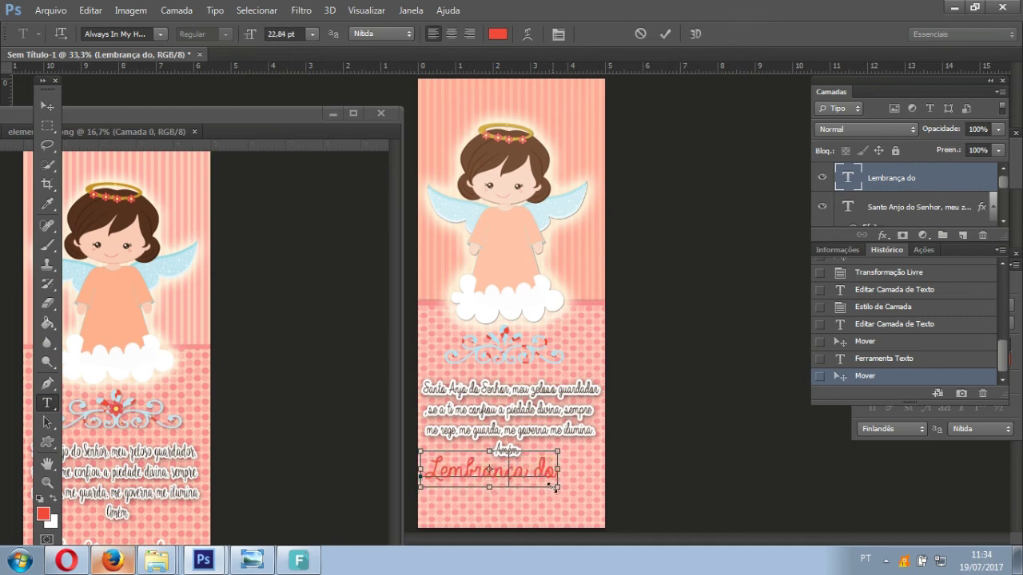
key("Return")
left_click(47, 106)
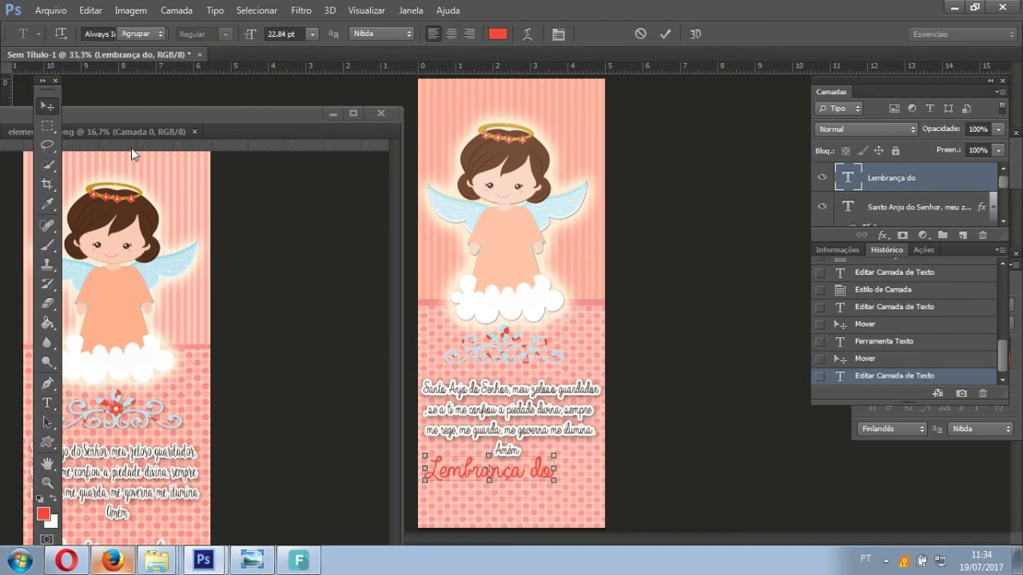
left_click_drag(462, 473, 478, 471)
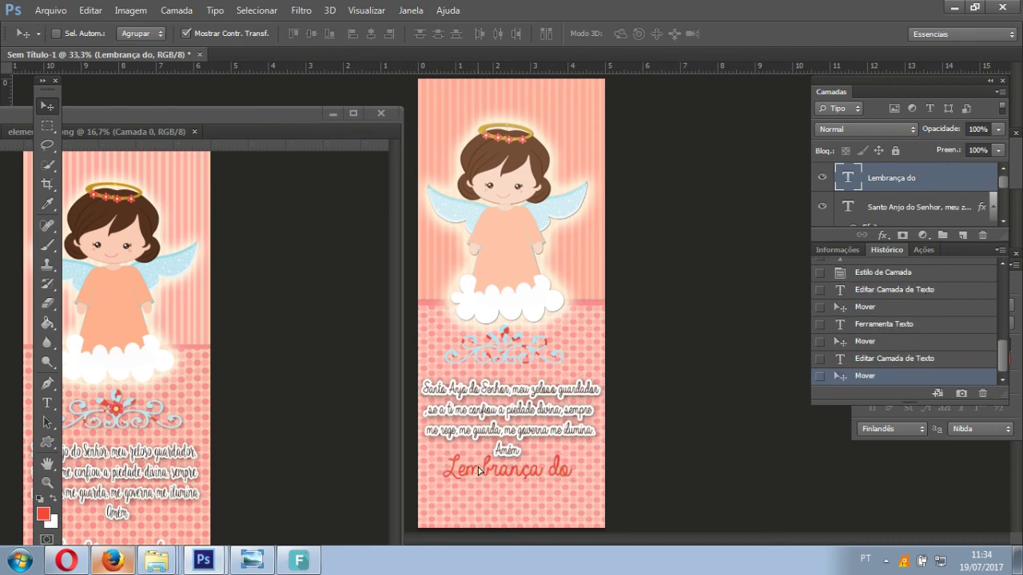
Give the 'Lembrança do' layer a 10 px white stroke and a drop shadow (size 18, spread 13).
double_click(959, 185)
left_click(521, 225)
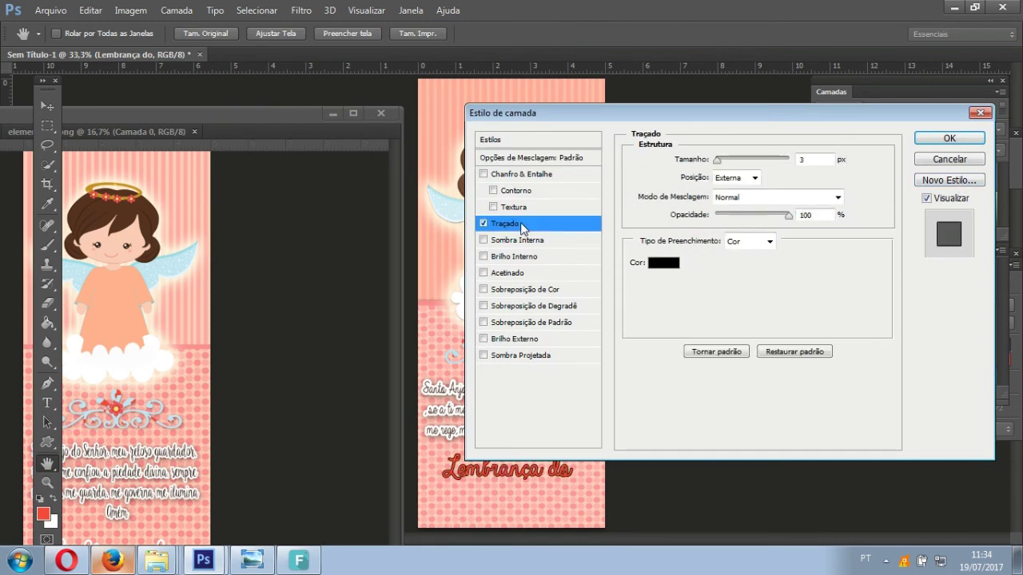
left_click_drag(717, 159, 723, 164)
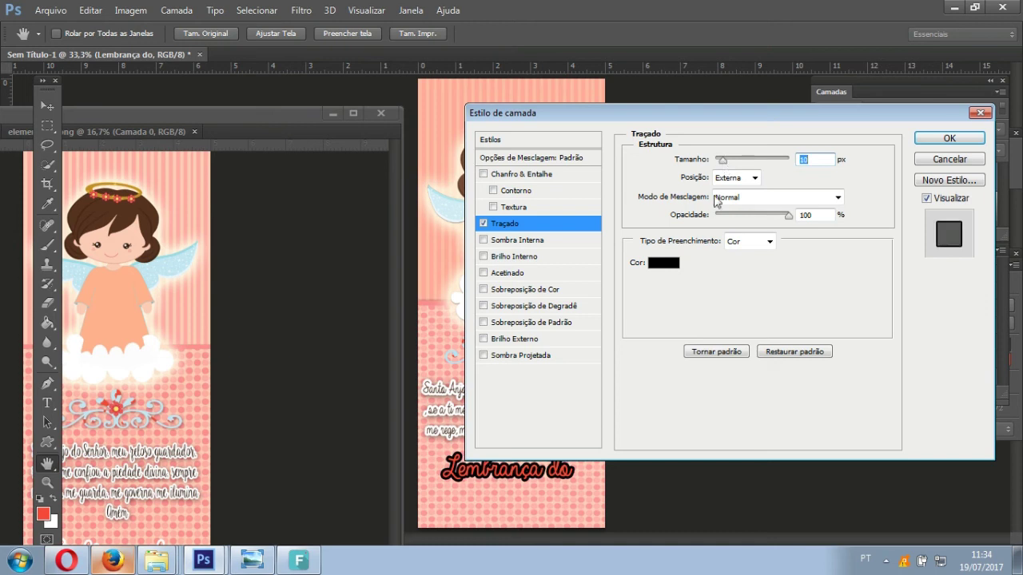
left_click(667, 268)
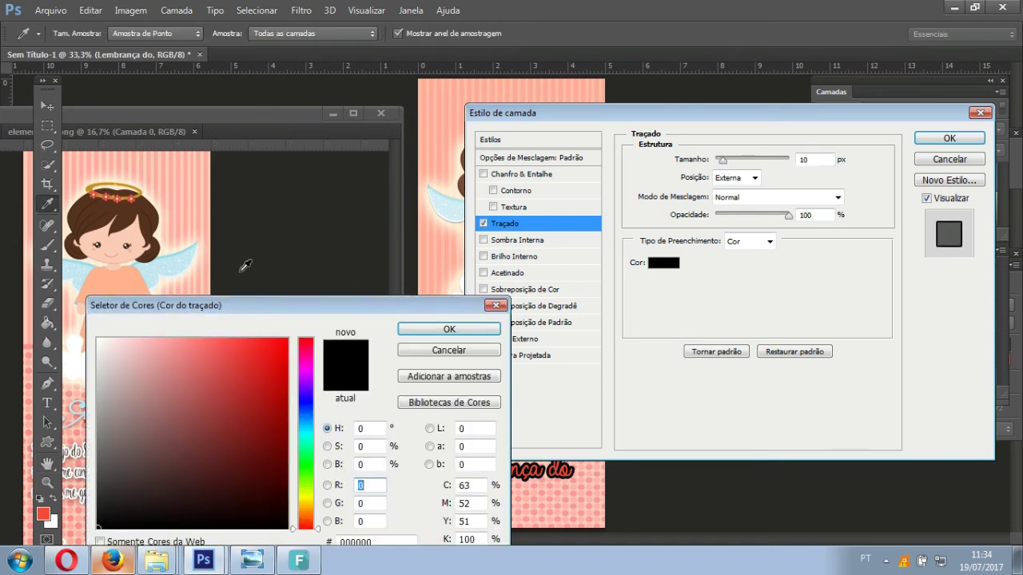
left_click(79, 356)
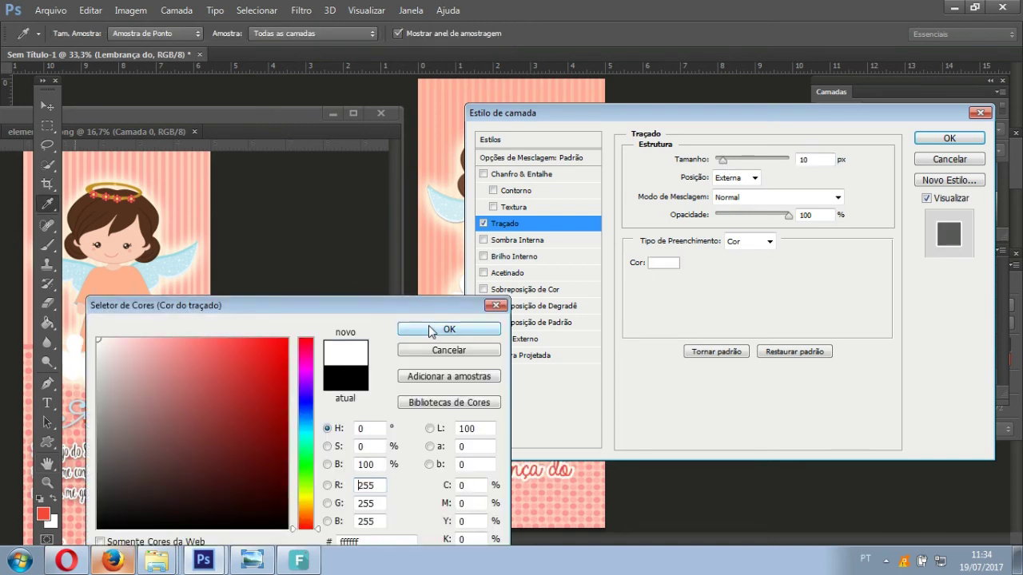
left_click(449, 329)
left_click(527, 356)
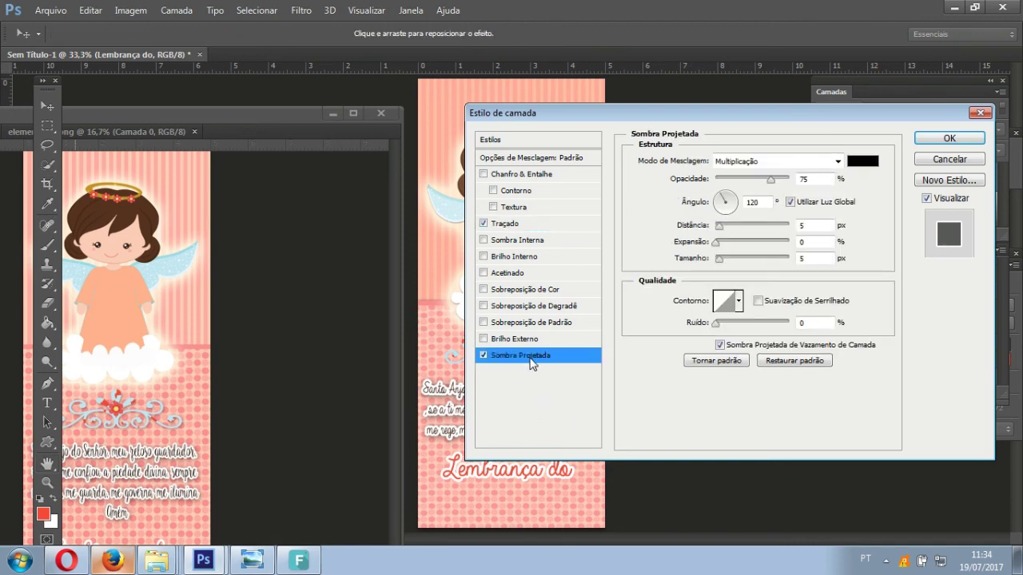
left_click_drag(723, 259, 728, 245)
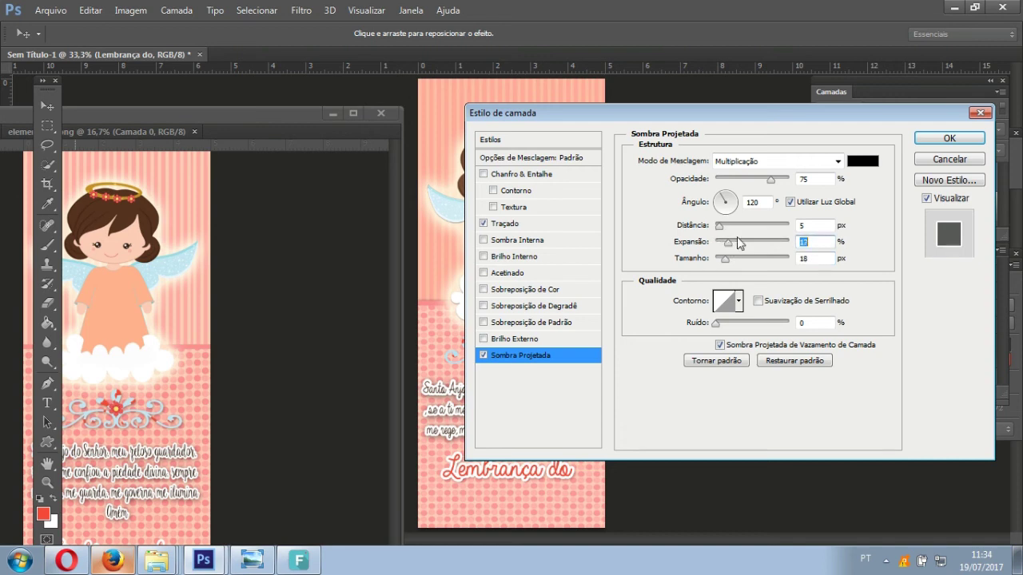
left_click(948, 140)
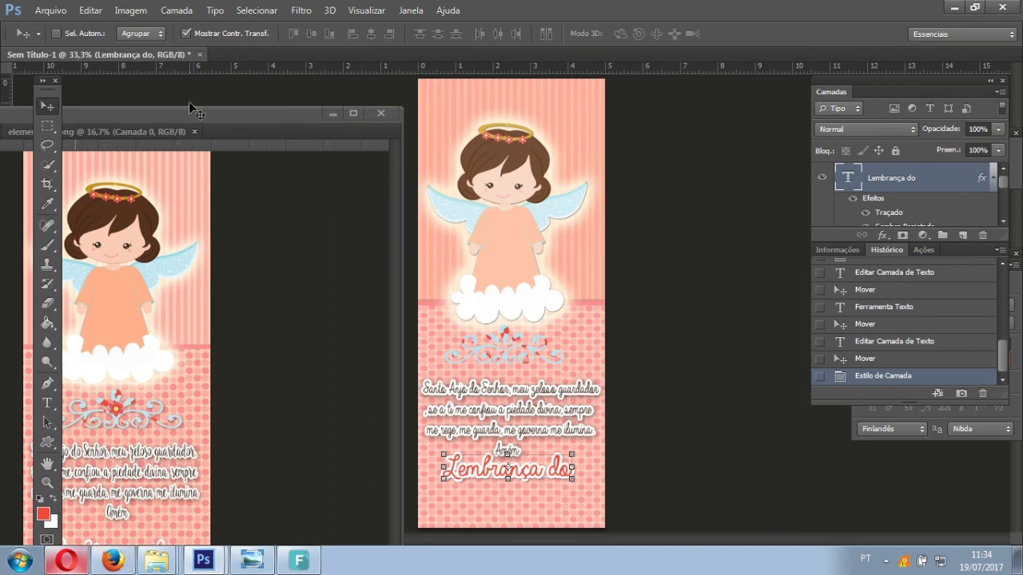
With the Type tool active, sample the angel's hair brown (#754c35) as the foreground colour.
mouse_move(196, 119)
left_mouse_down()
mouse_move(214, 62)
mouse_move(269, 67)
mouse_move(270, 31)
mouse_move(276, 88)
left_mouse_up()
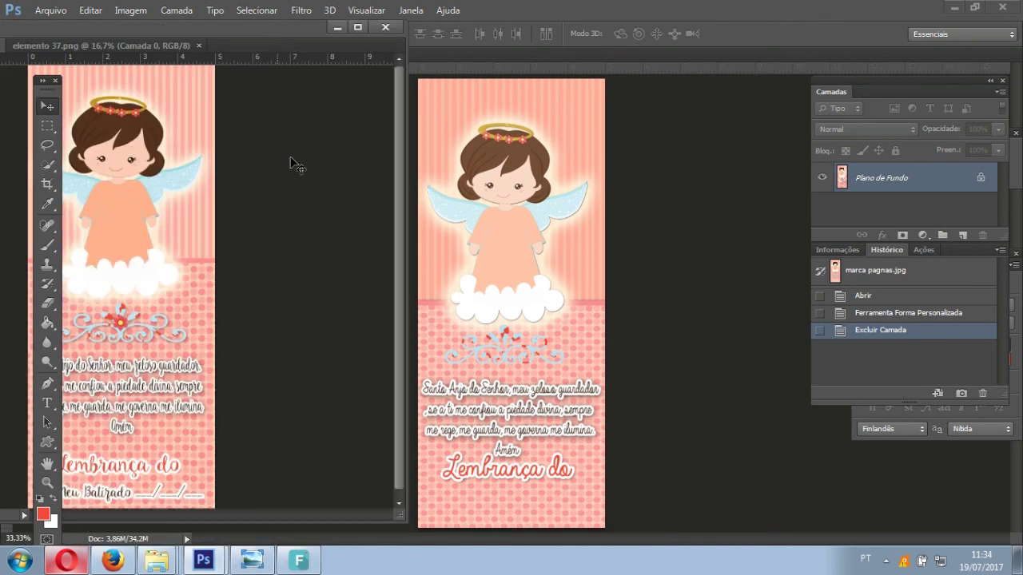
left_click(48, 403)
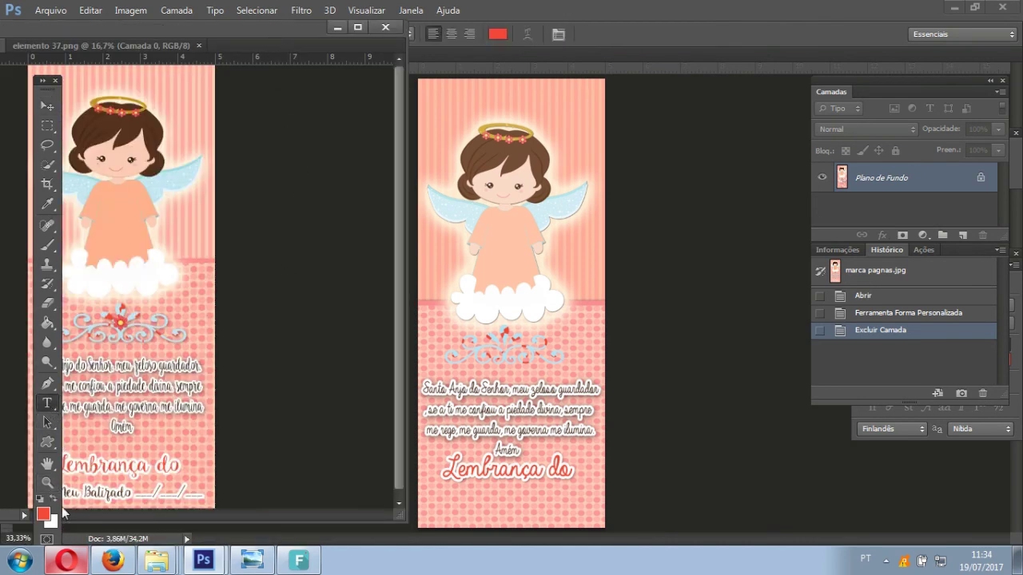
left_click(44, 516)
left_click(500, 146)
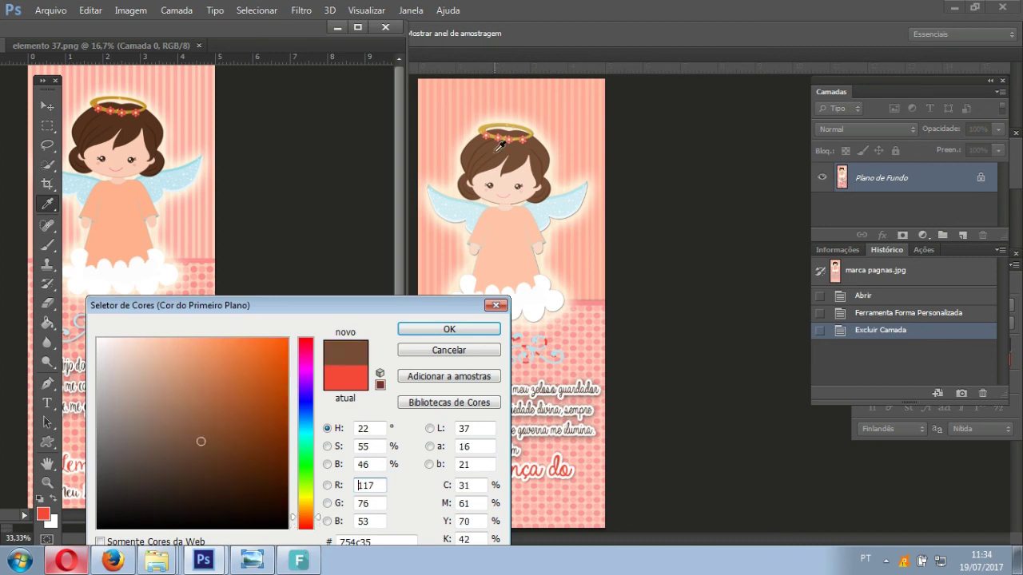
left_click(423, 334)
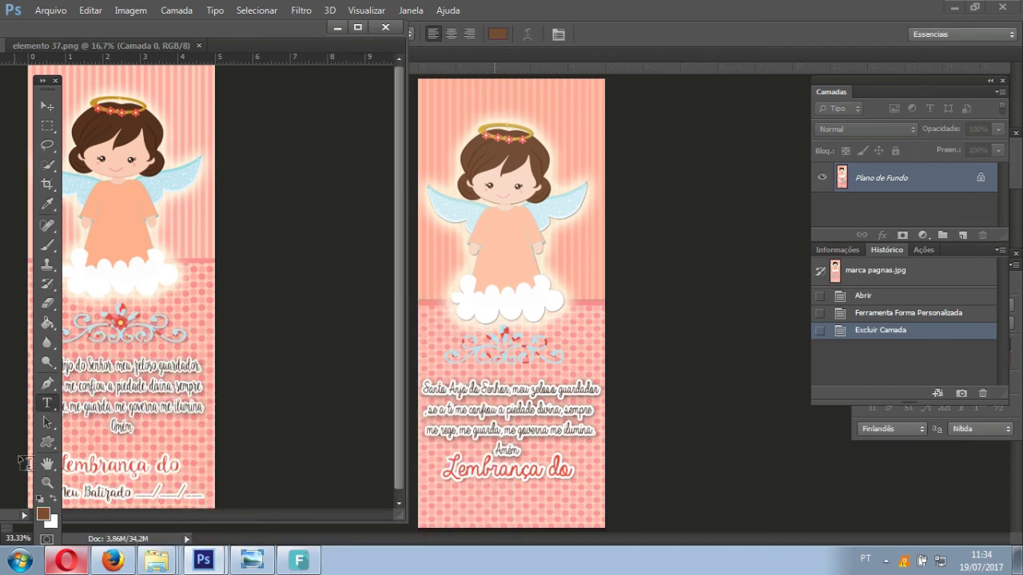
Type 'Meu Batizado' below the heading and scale it down to a small size.
left_click(434, 503)
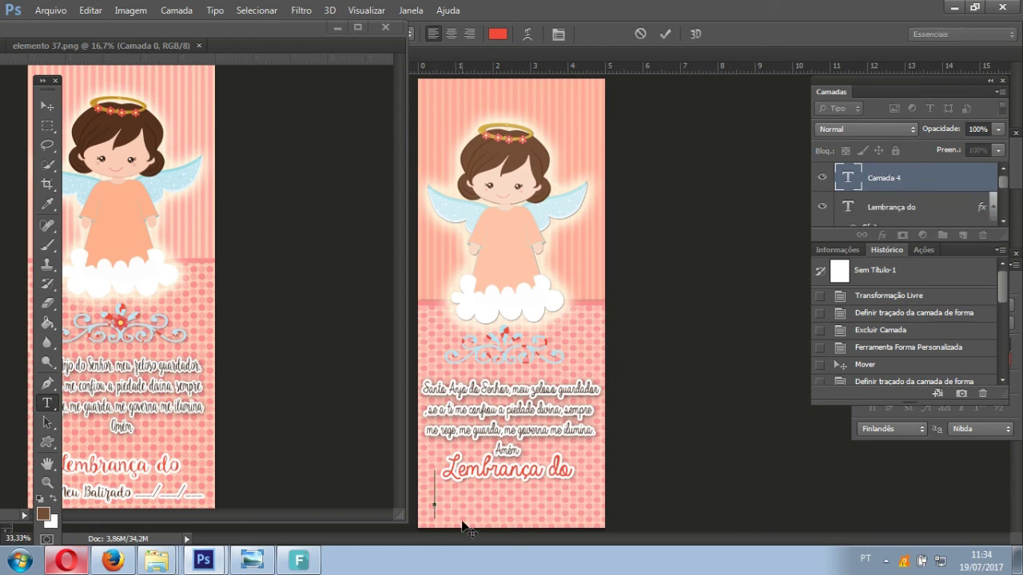
type("Meu")
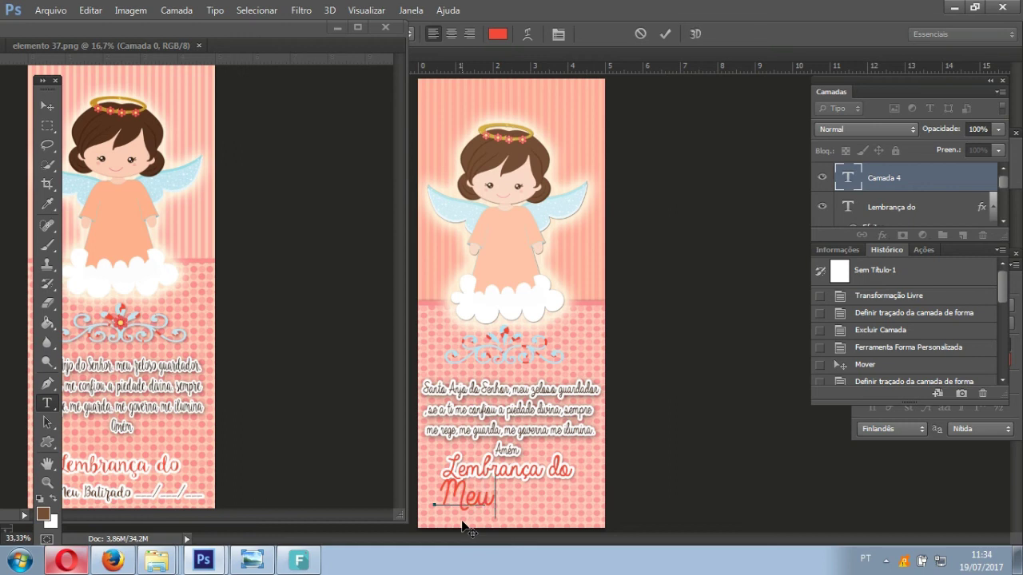
type(" Ba")
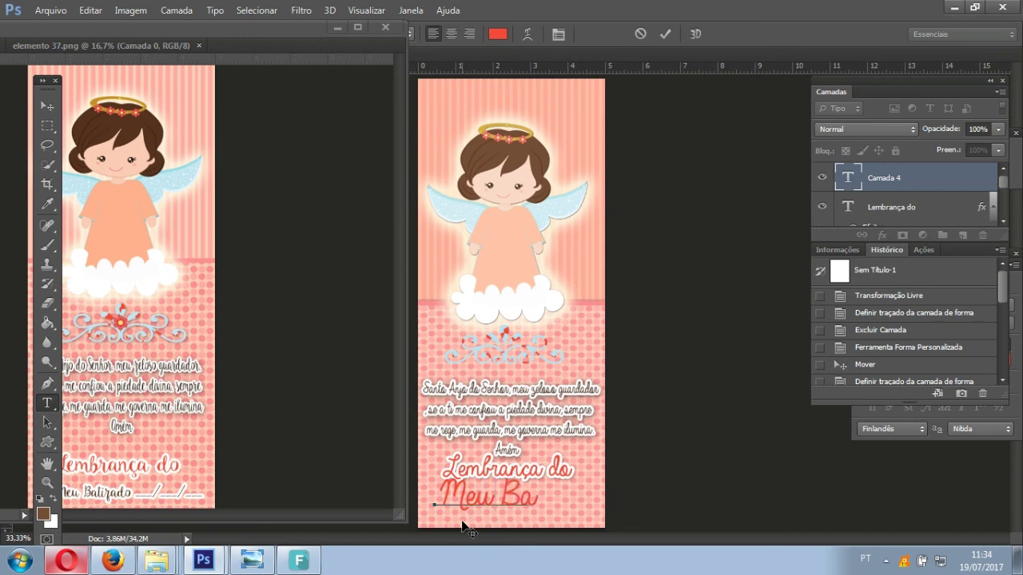
type("tiz")
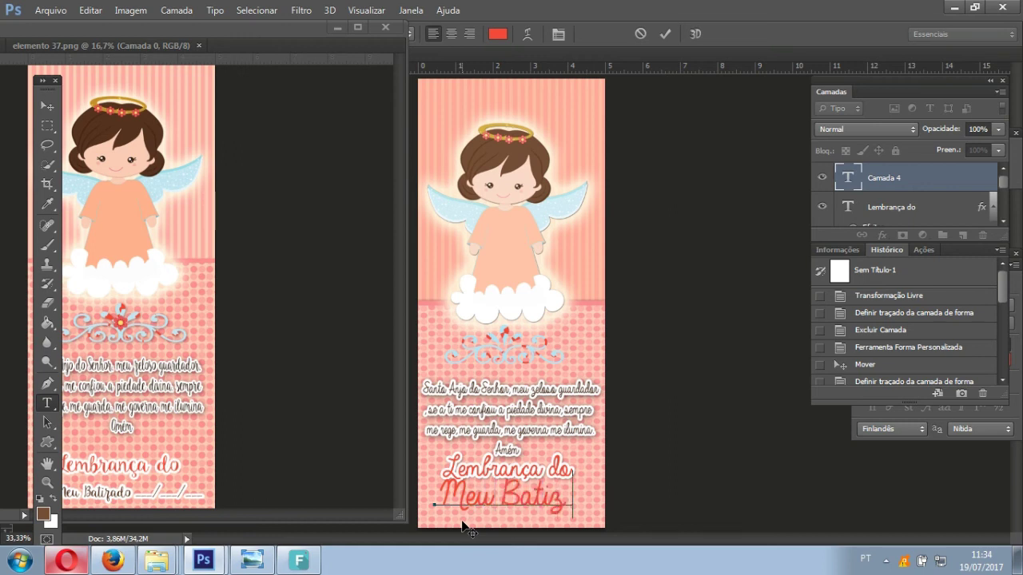
type("ado")
key("ctrl")
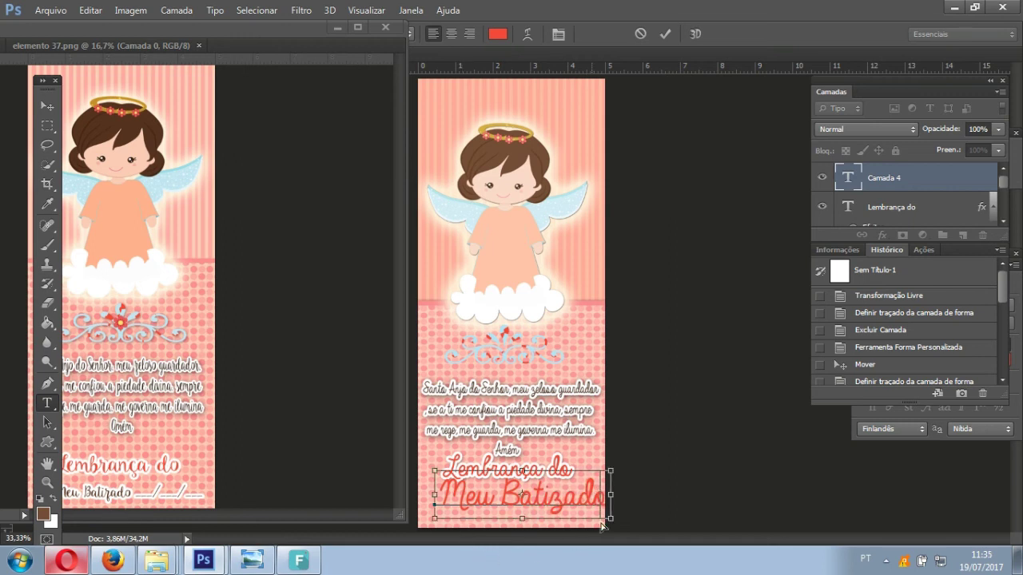
mouse_move(613, 520)
left_mouse_down()
mouse_move(522, 500)
mouse_move(520, 491)
left_mouse_up()
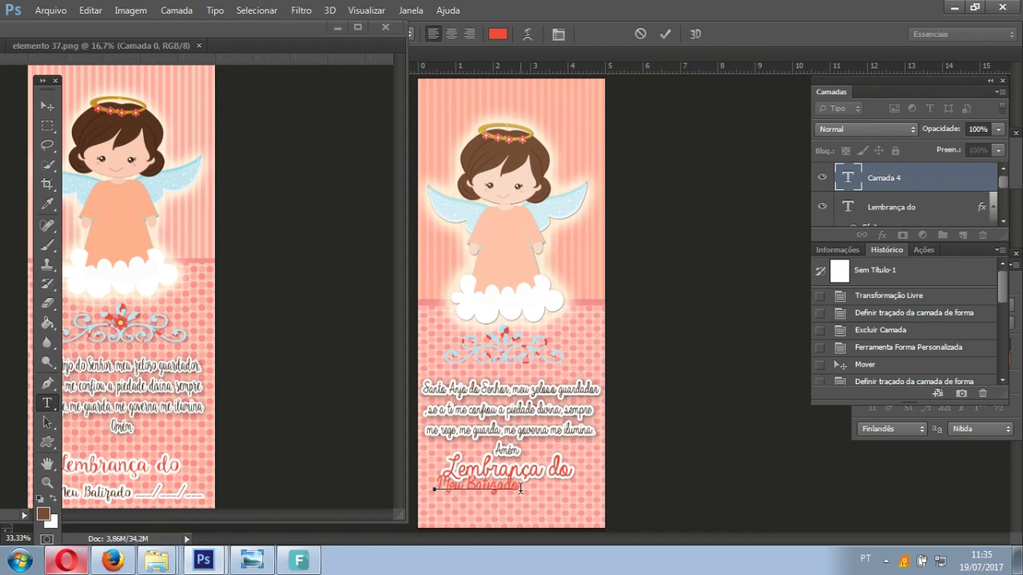
Zoom out to view the whole bookmark and float the reference image in its own window.
key("ctrl")
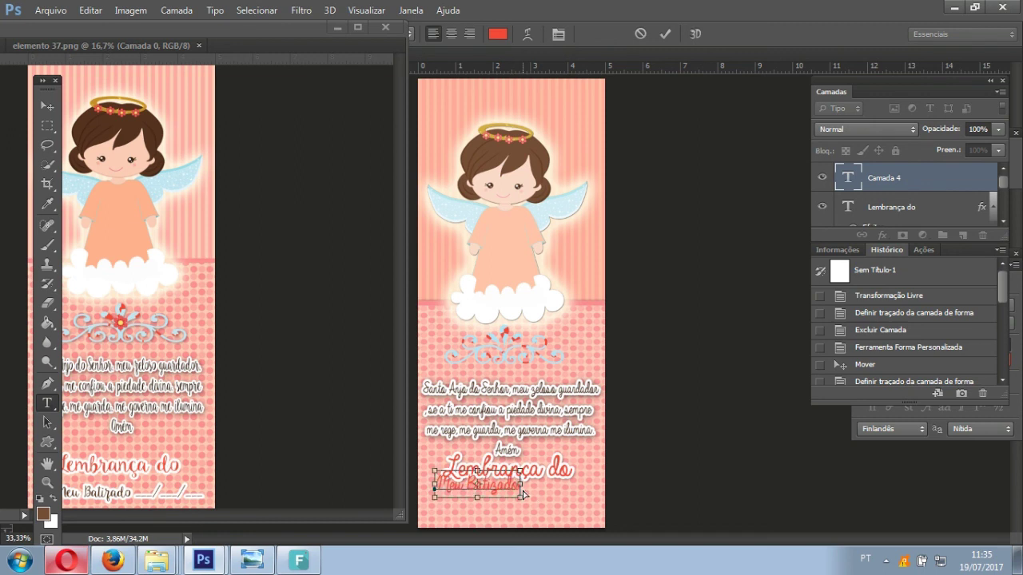
key("ctrl+minus")
key("ctrl+minus")
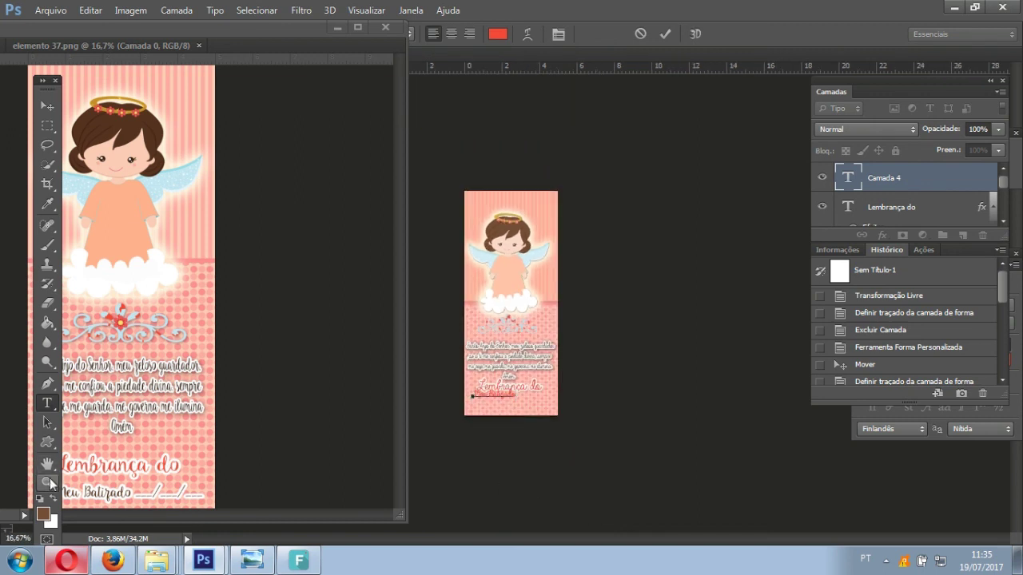
left_click(48, 482)
left_click_drag(192, 46, 159, 97)
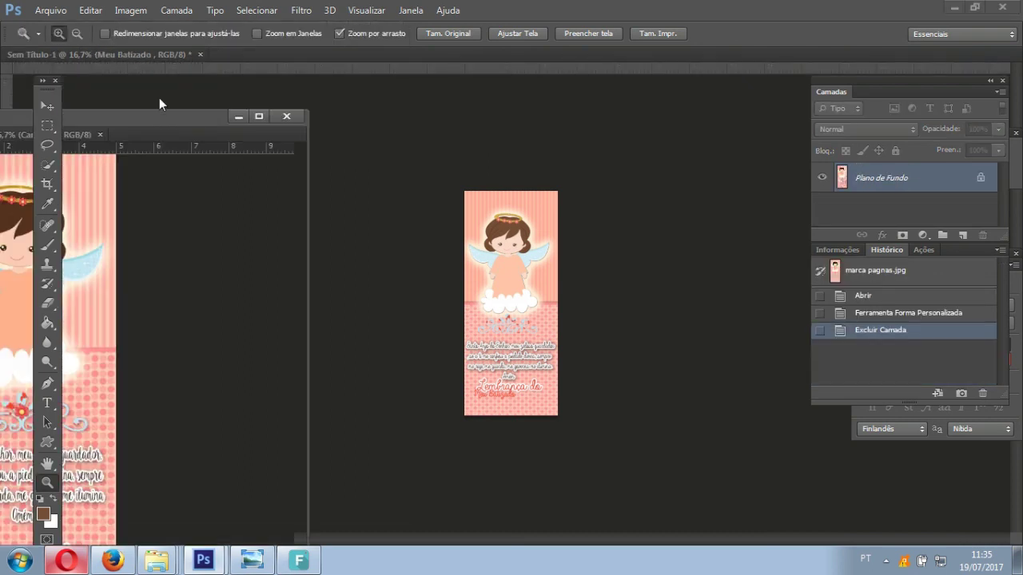
Extend the line to 'Meu Batizado___/___/___' and move it slightly lower on the bookmark.
left_click(512, 360)
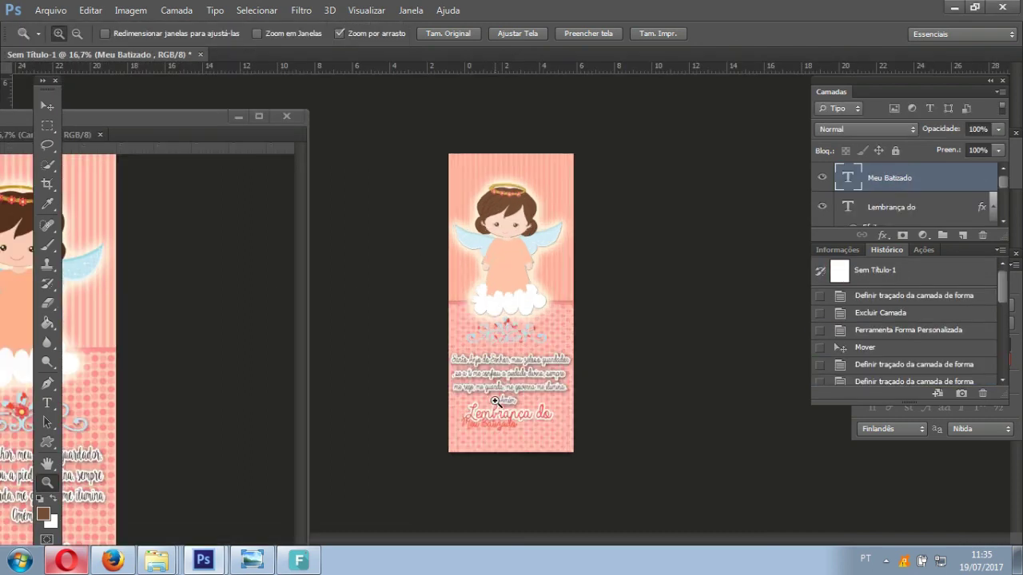
left_click(495, 400)
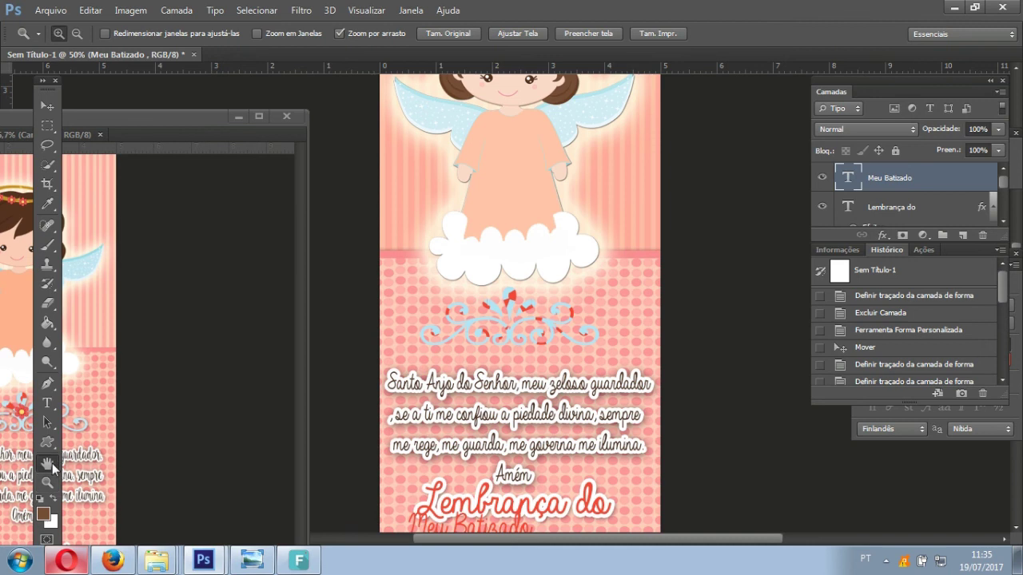
left_click(47, 464)
left_click_drag(381, 439, 363, 274)
left_click(48, 403)
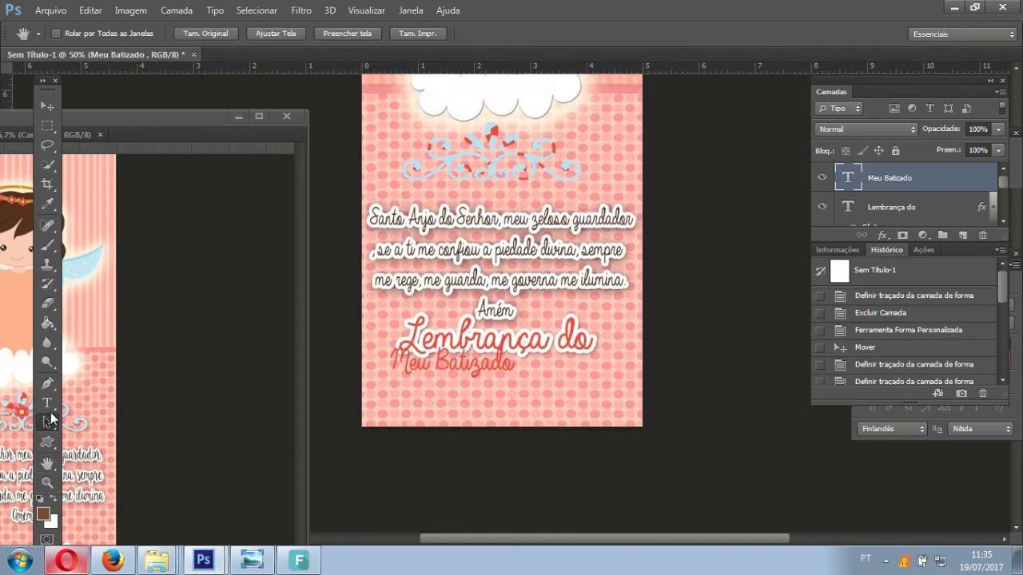
left_click(429, 369)
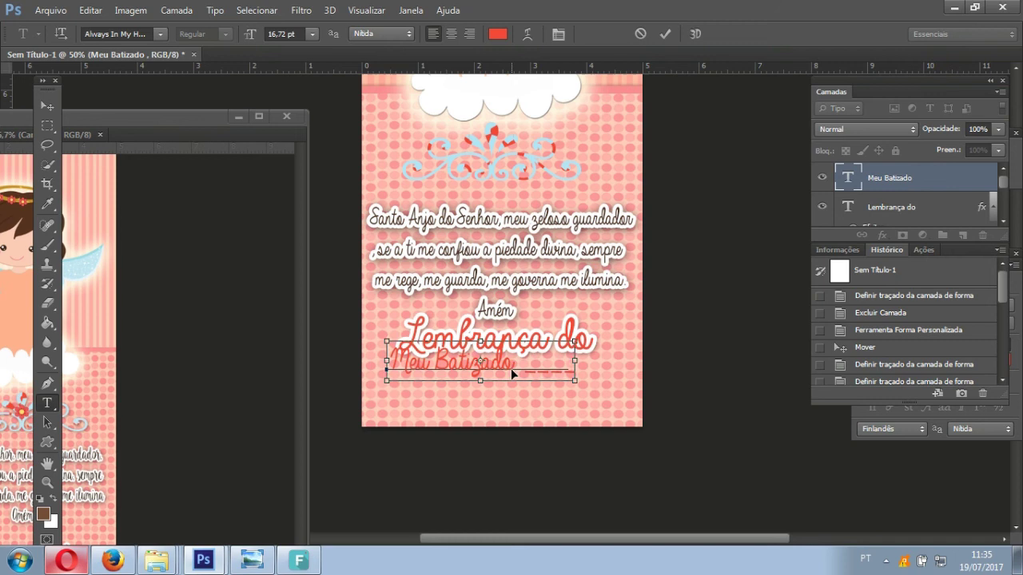
key("BackSpace")
key("BackSpace")
key("BackSpace")
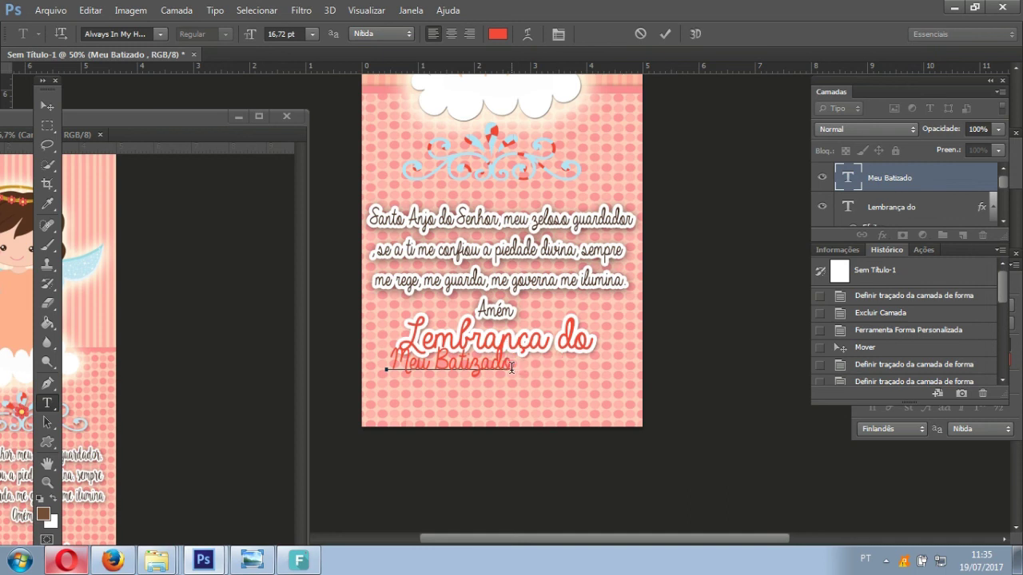
type("/__")
mouse_move(576, 363)
left_mouse_down()
mouse_move(575, 391)
mouse_move(350, 397)
left_mouse_up()
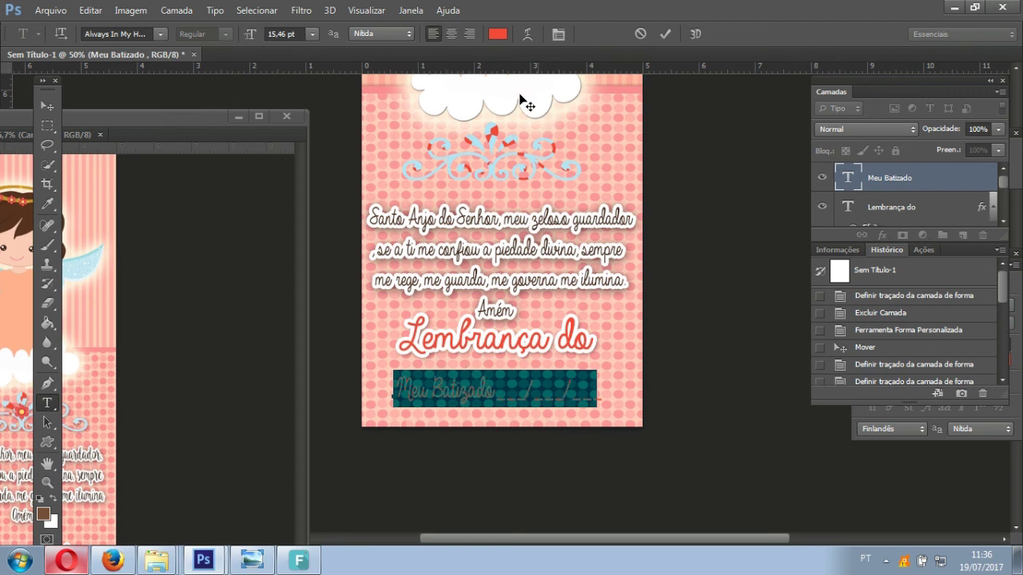
Set the line's text colour to brown 754c35.
left_click(497, 33)
left_click(45, 512)
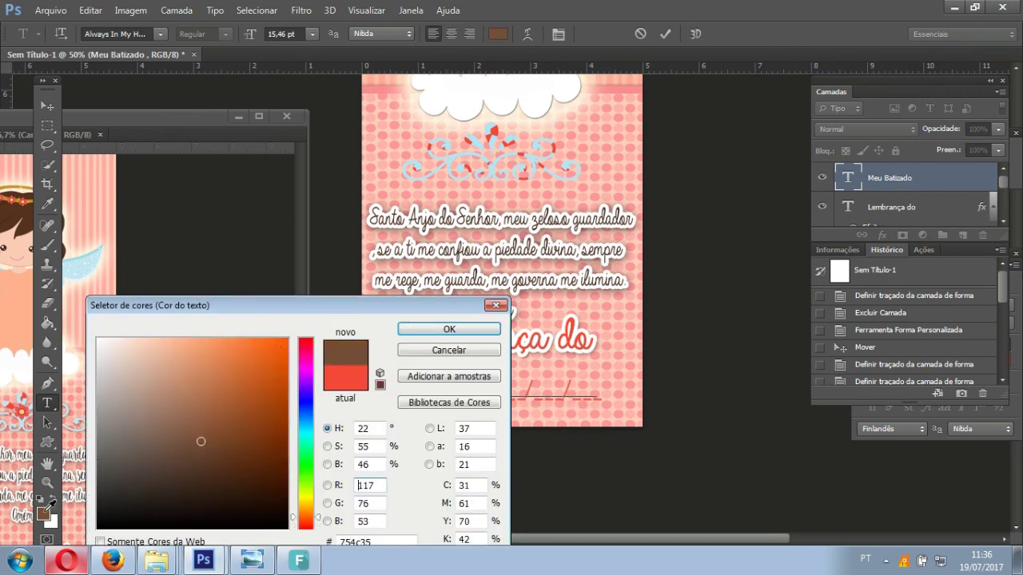
left_click(444, 326)
key("ctrl+h")
Give the date line an 8 px white stroke and an enlarged drop shadow.
left_click(54, 105)
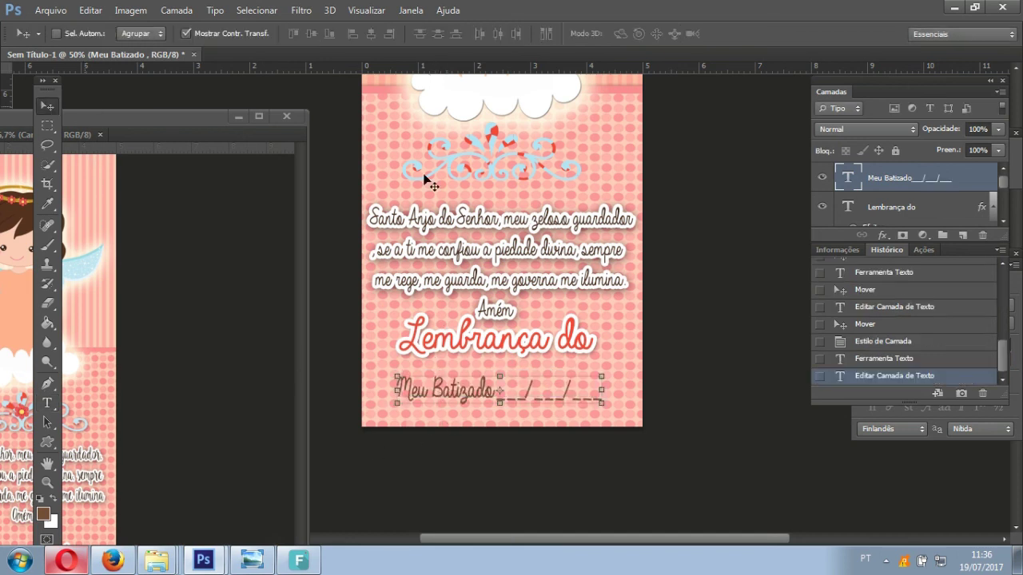
double_click(973, 188)
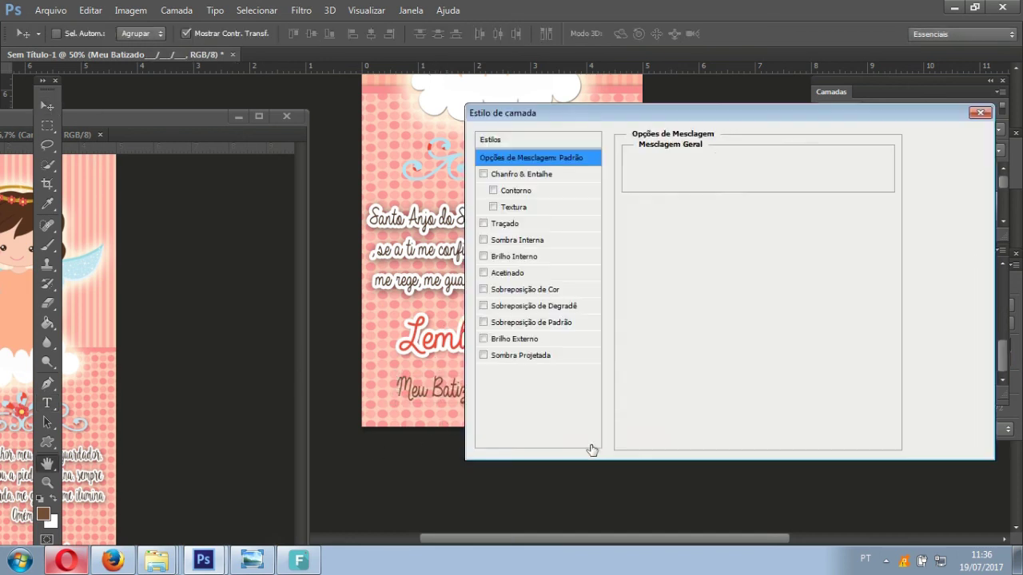
left_click(505, 223)
left_click_drag(718, 160, 722, 165)
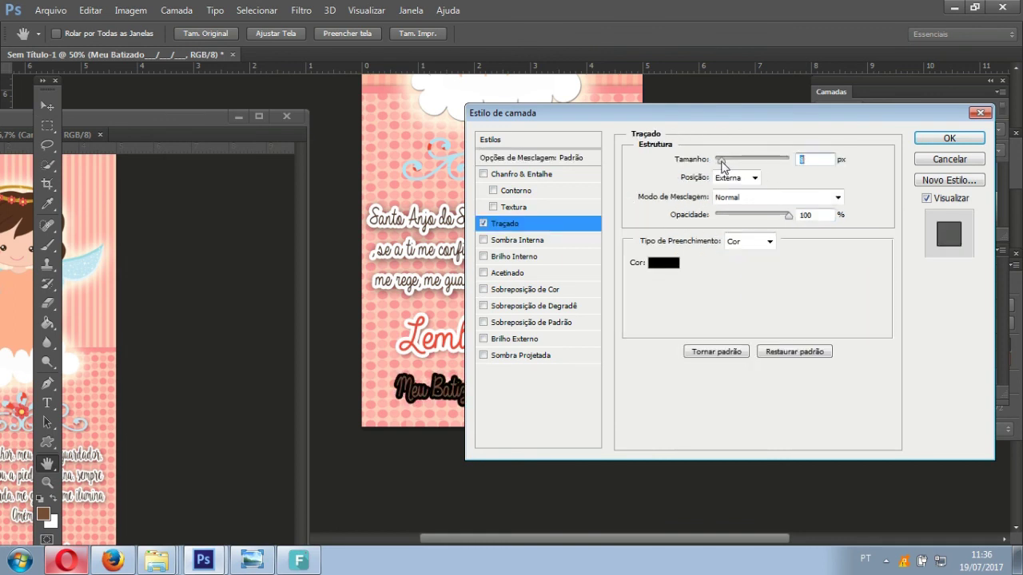
left_click(663, 262)
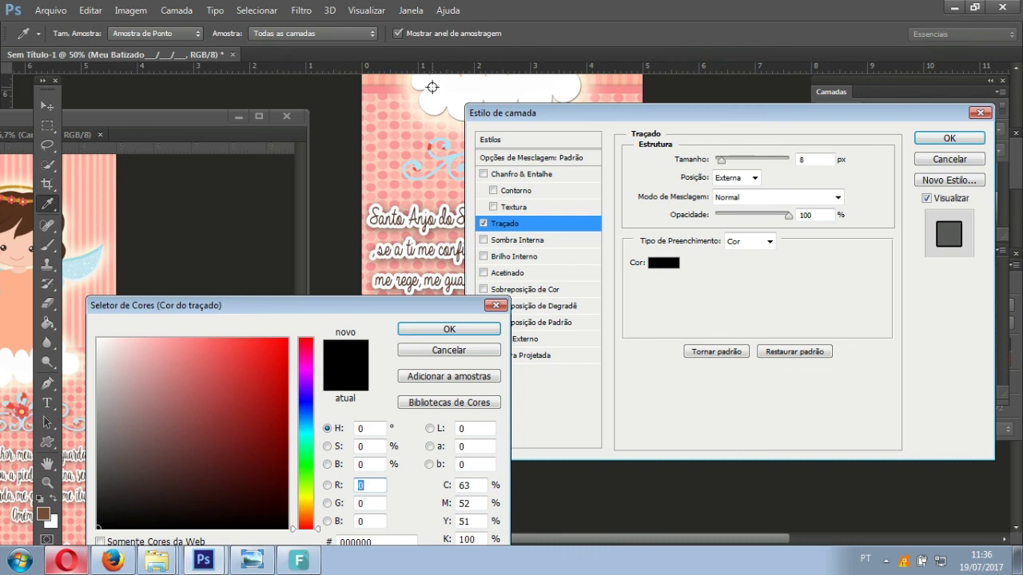
left_click(441, 327)
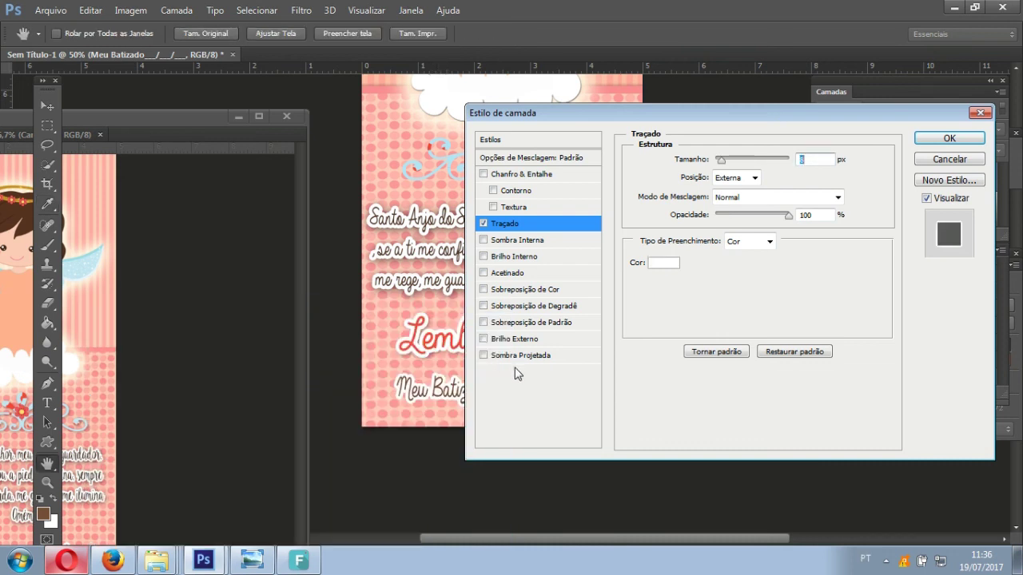
left_click(520, 356)
left_click_drag(718, 256, 723, 257)
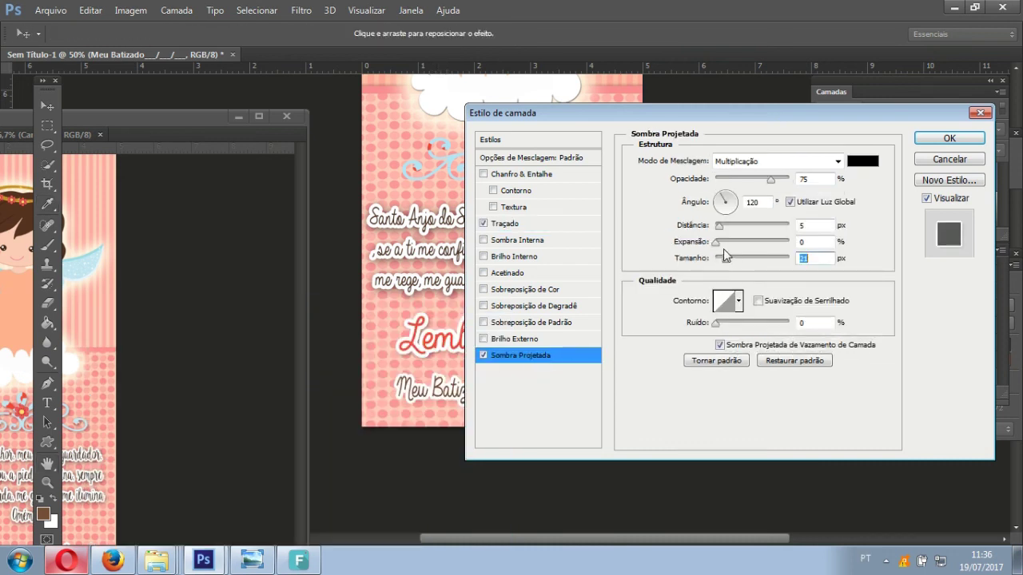
left_click(721, 242)
left_click(949, 138)
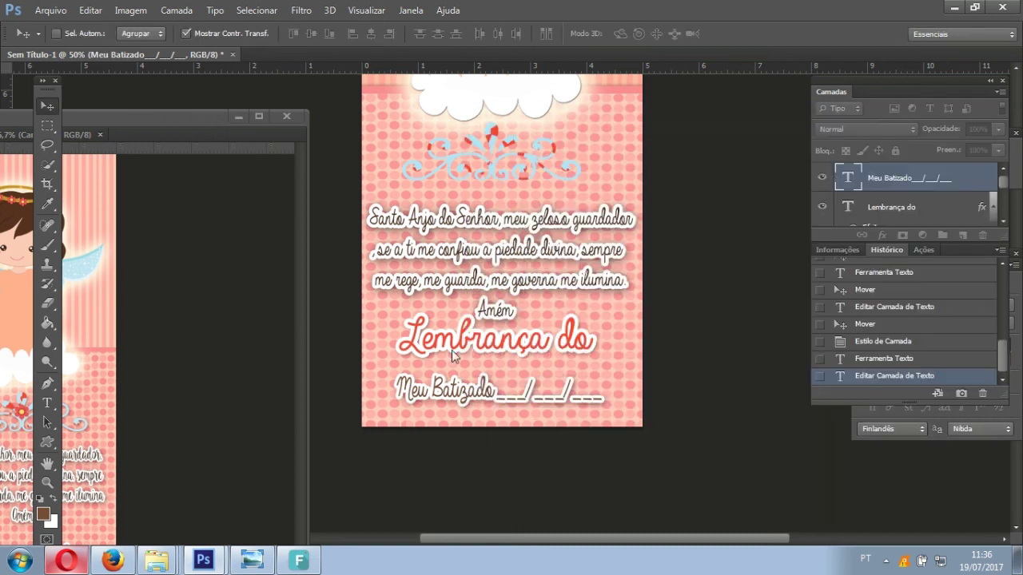
Add an extra space after 'Meu' and zoom out to 25% to see the whole bookmark.
left_click(47, 403)
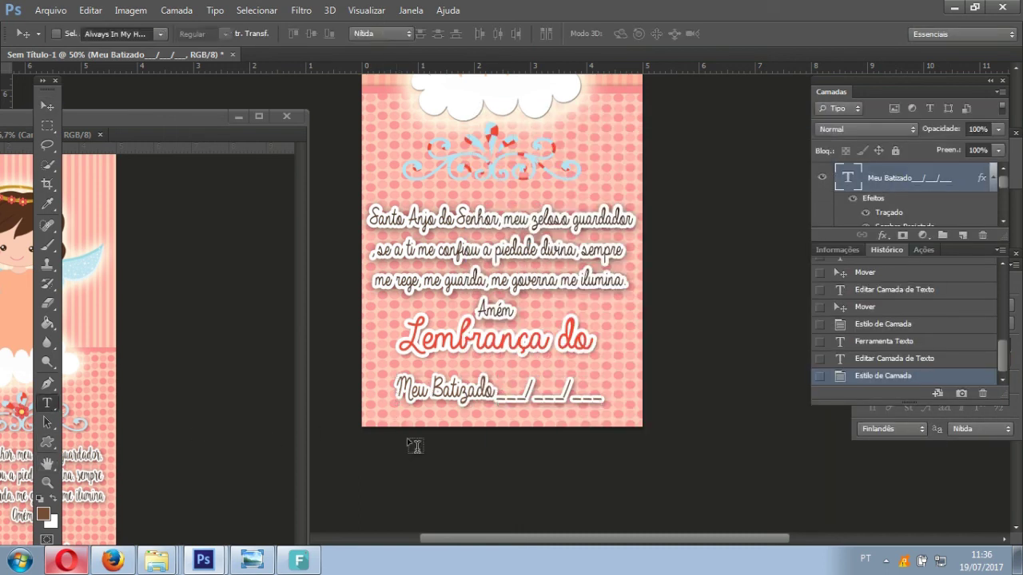
left_click(428, 390)
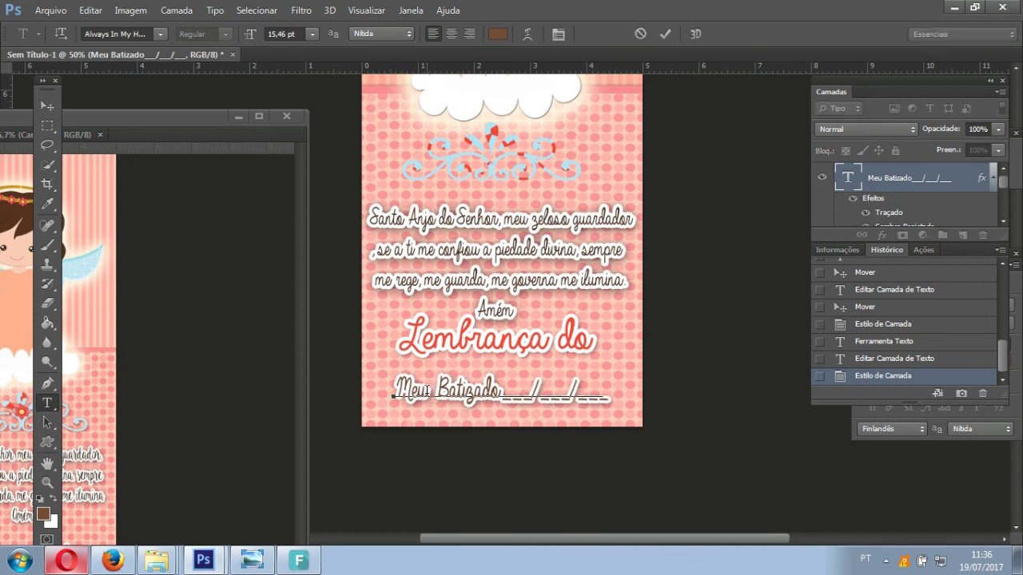
left_click(48, 107)
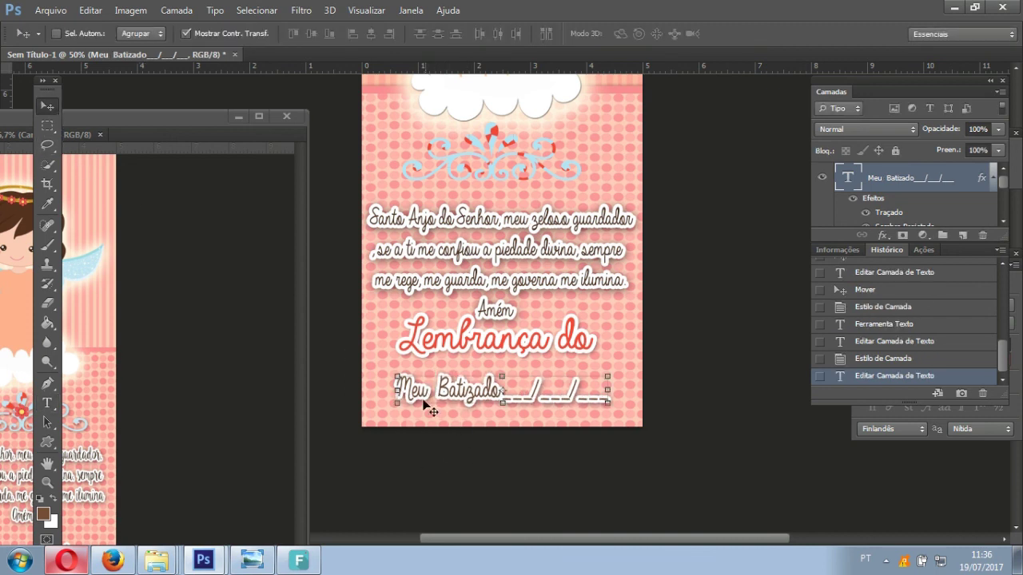
left_click(47, 482)
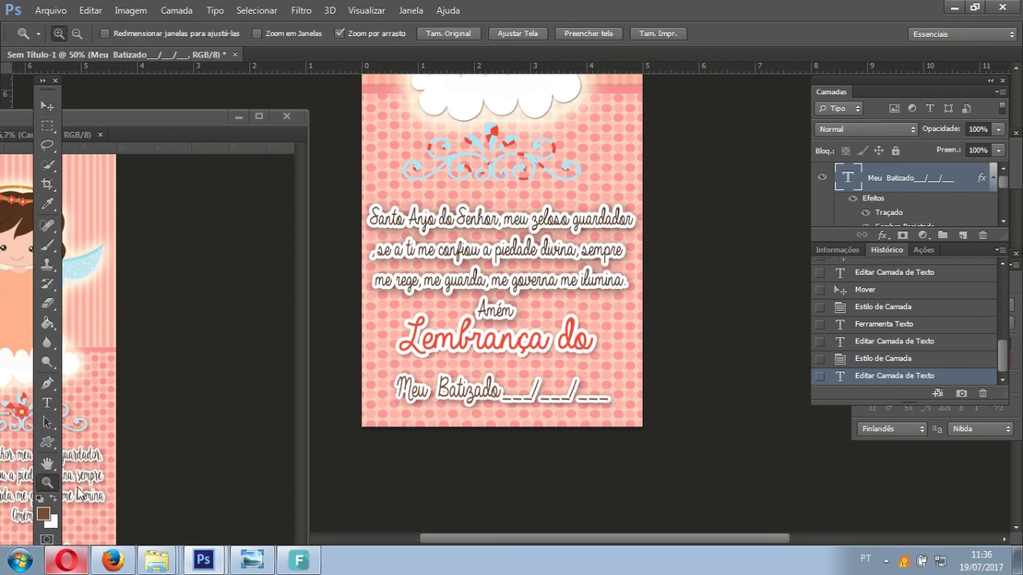
left_click(537, 249)
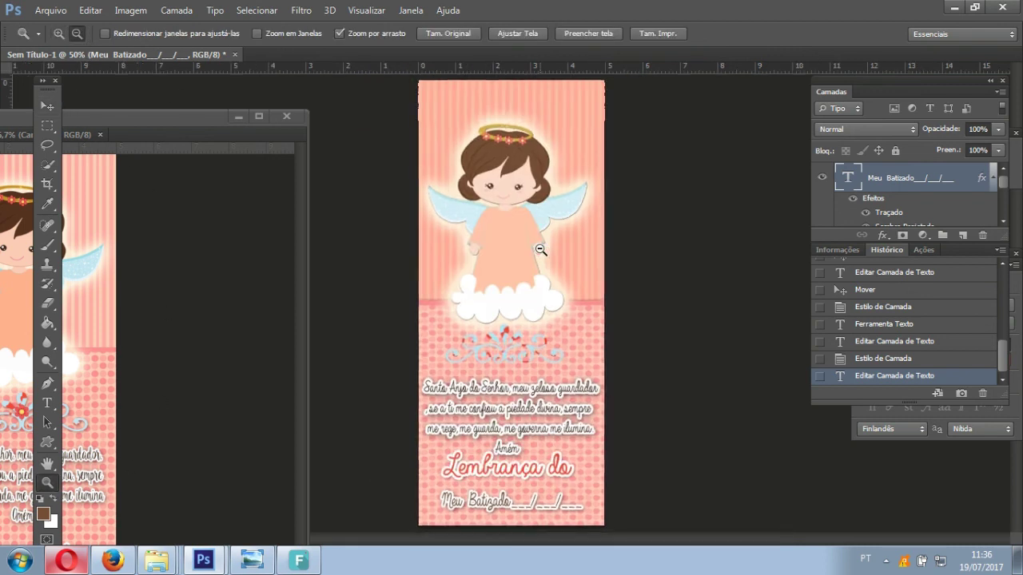
left_click(538, 249)
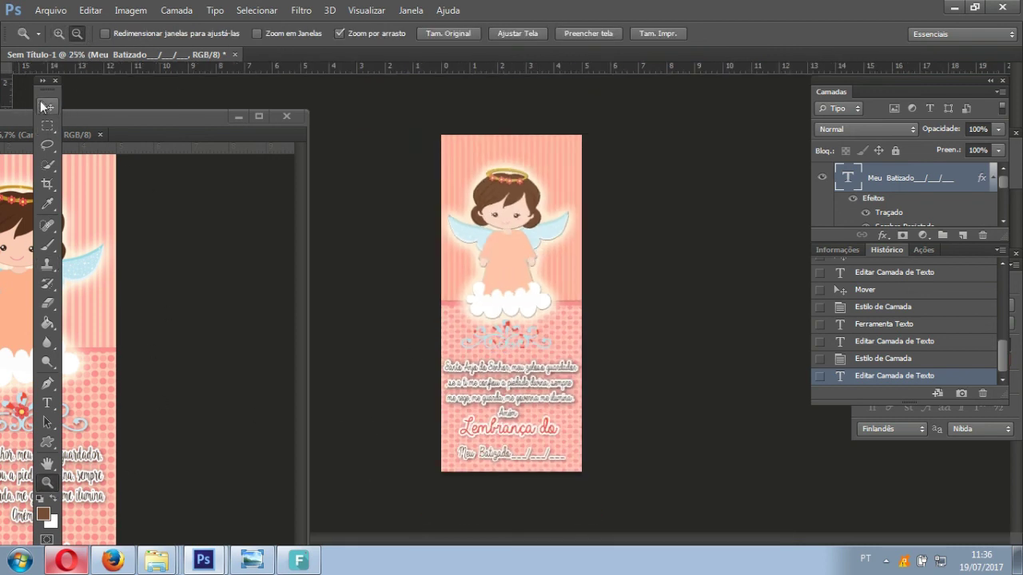